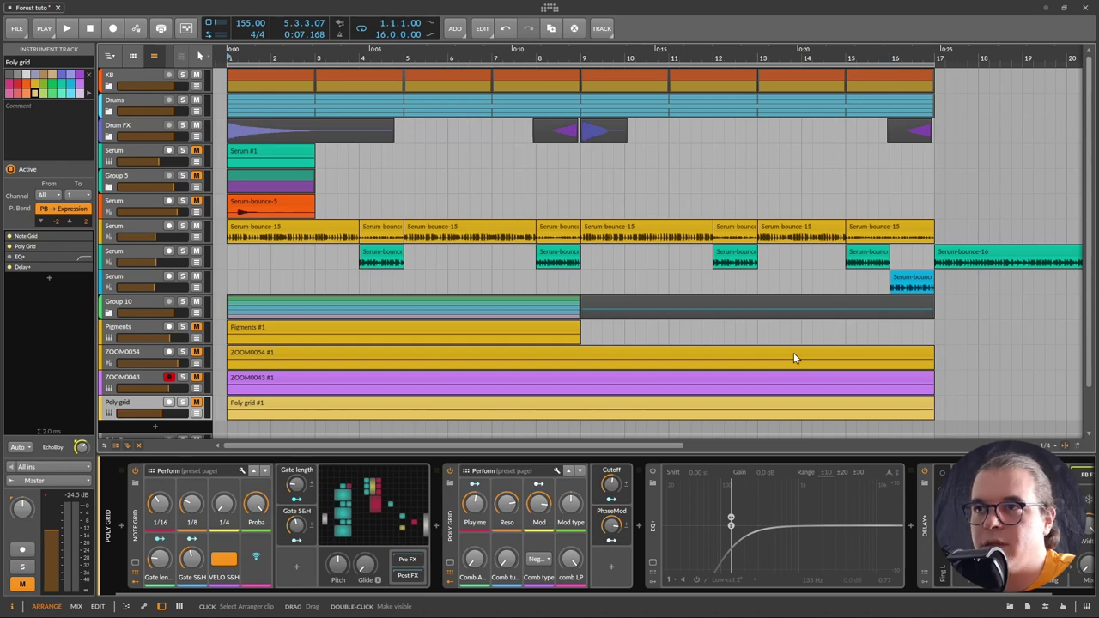
Select the first Serum-bounce-15 clip and play the arrangement from the start to hear the groove
left_click(302, 232)
key("space")
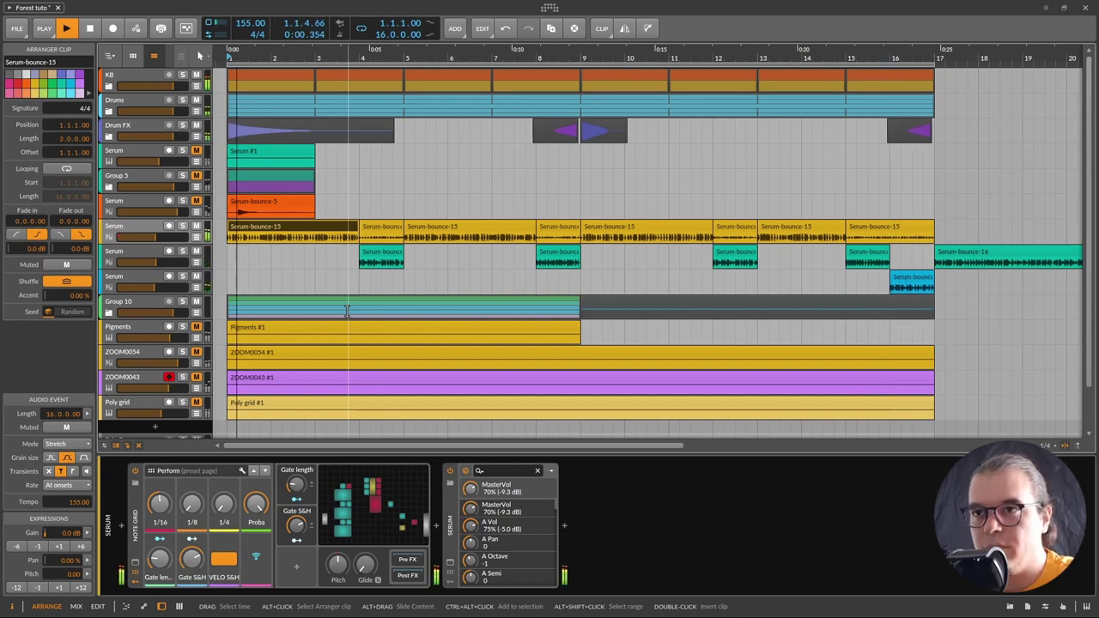
key("space")
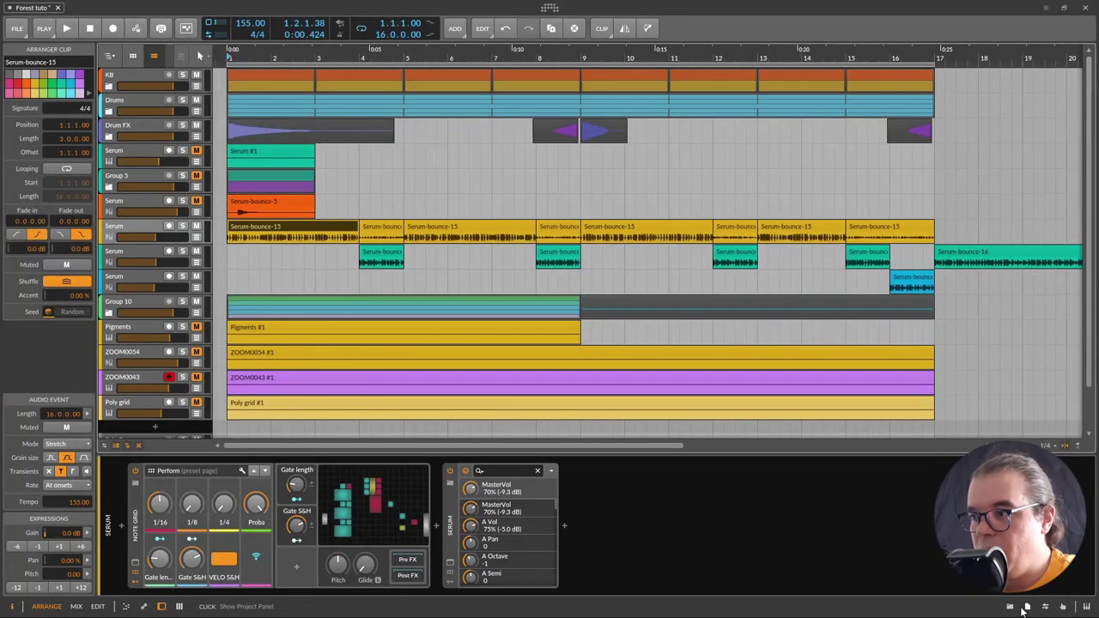
Place ZOOM0043.WAV from the Pasta sample folder on a new audio track below Poly grid at bar 1 and audition it
left_click(1011, 606)
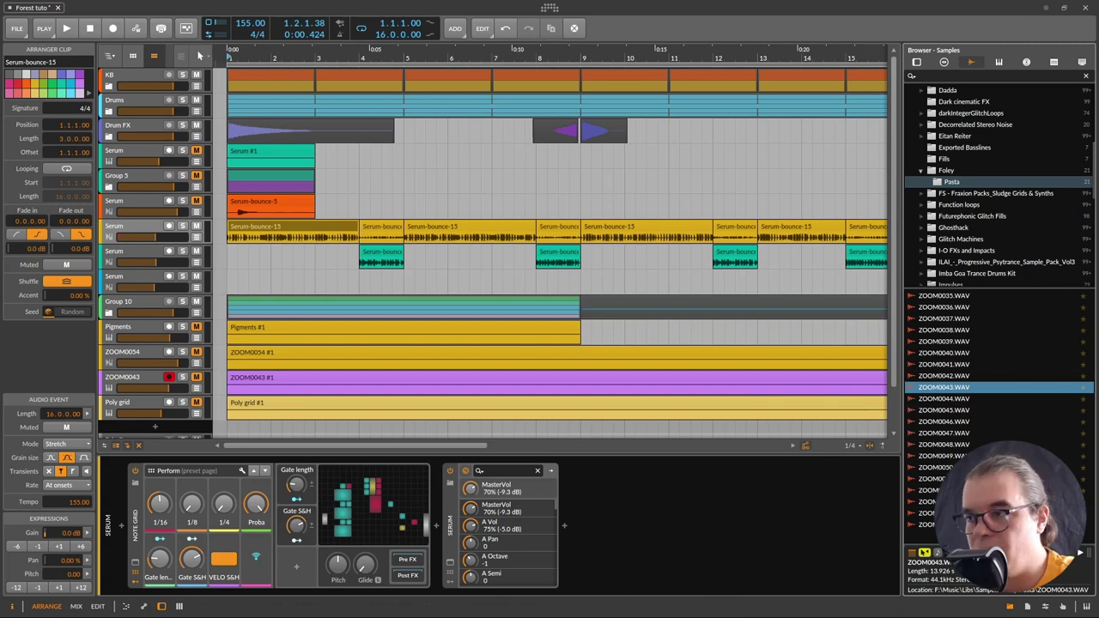
scroll(278, 331, "down", 2)
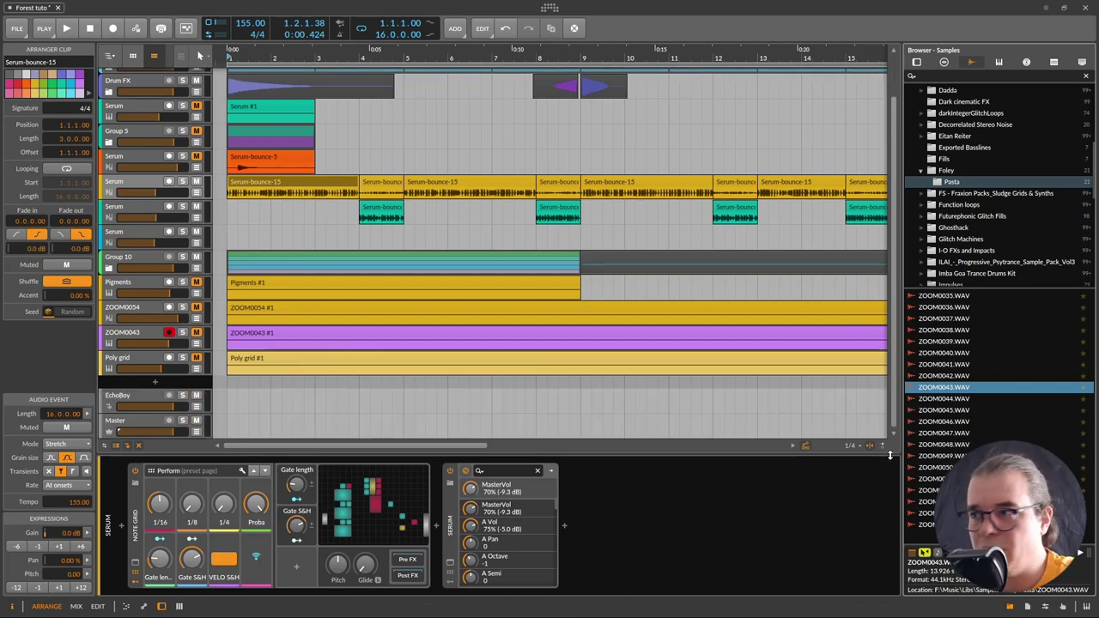
left_click_drag(945, 387, 175, 393)
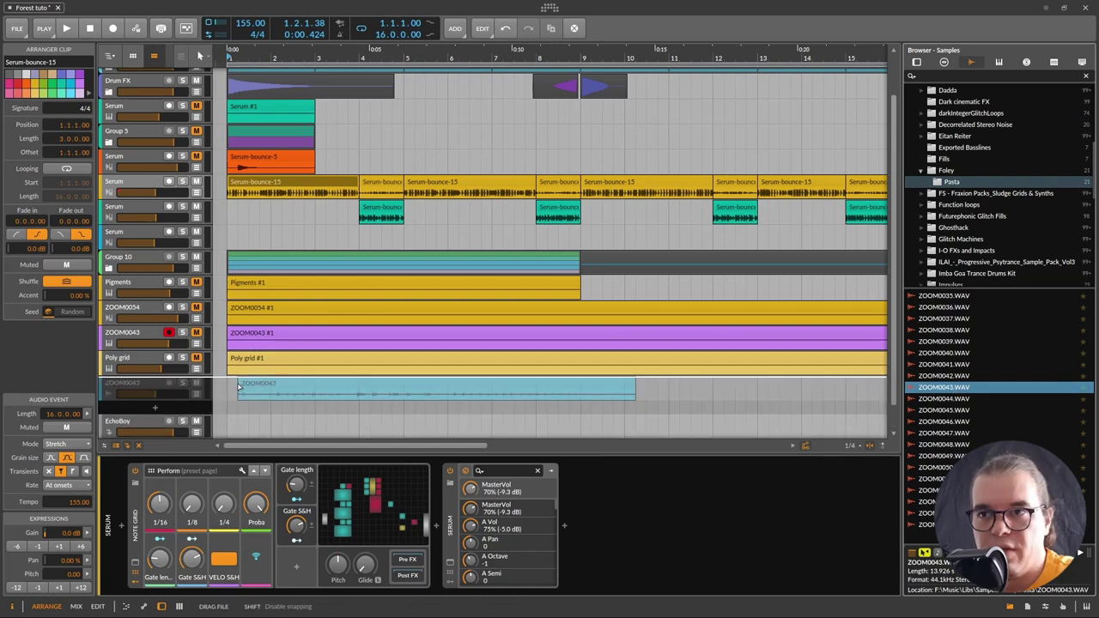
left_click(336, 387)
key("space")
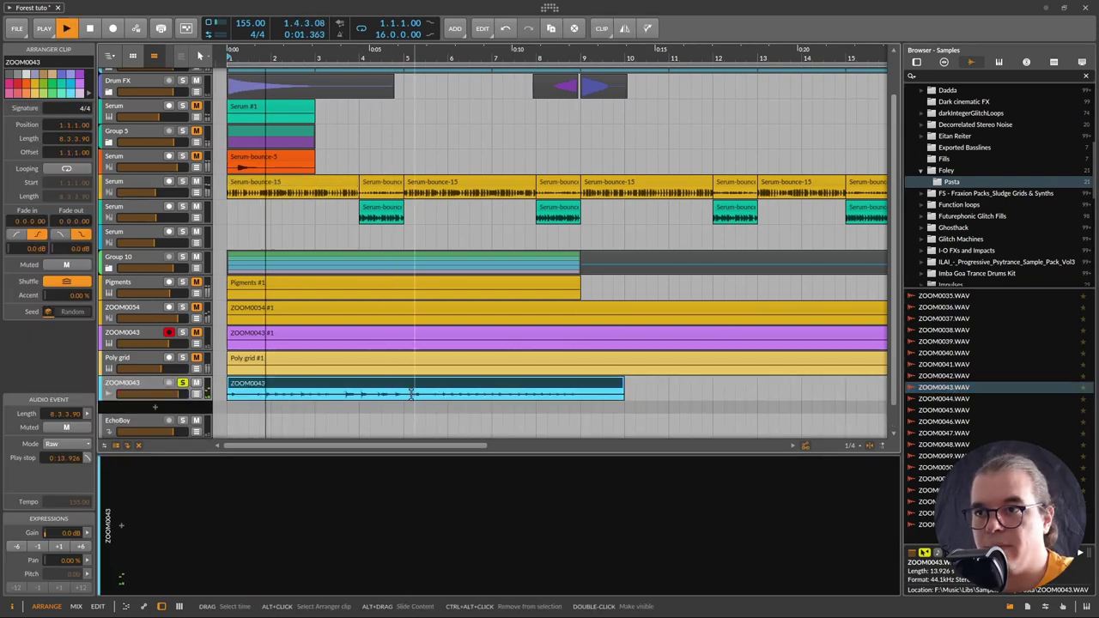
left_click(417, 400)
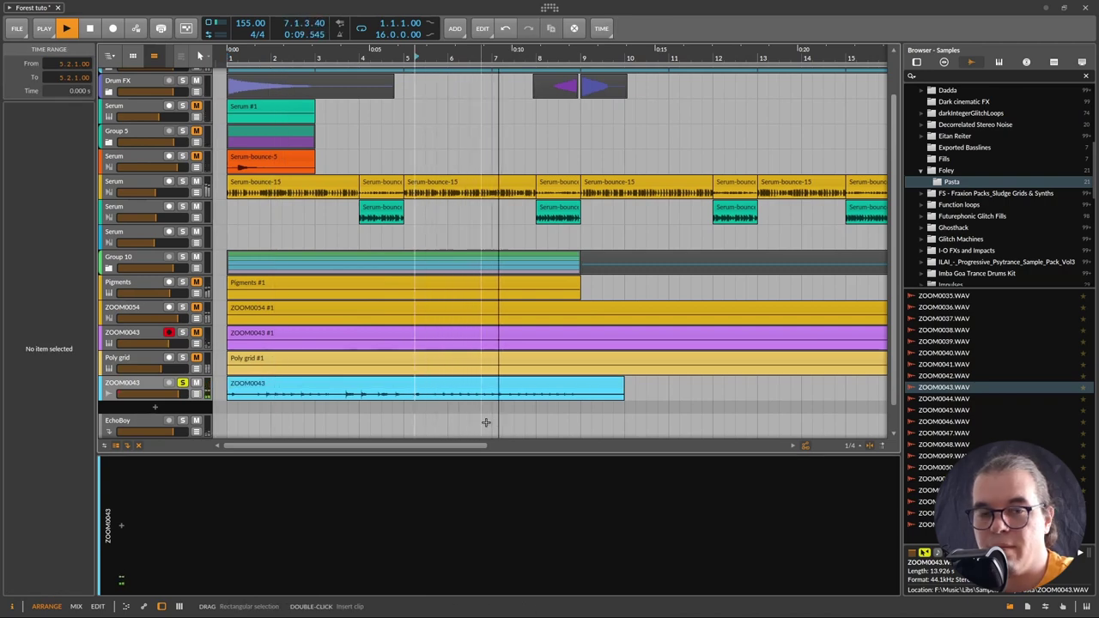
key("space")
Add a new instrument track below the ZOOM0043 audio track and insert a Sampler on it
right_click(137, 404)
left_click(197, 415)
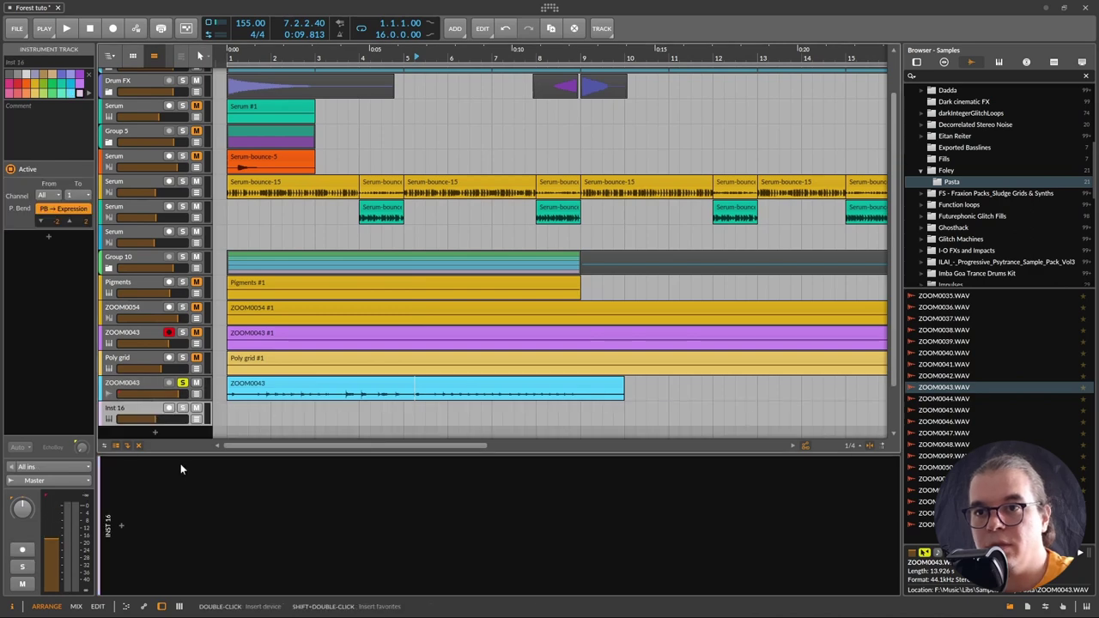
left_click(126, 523)
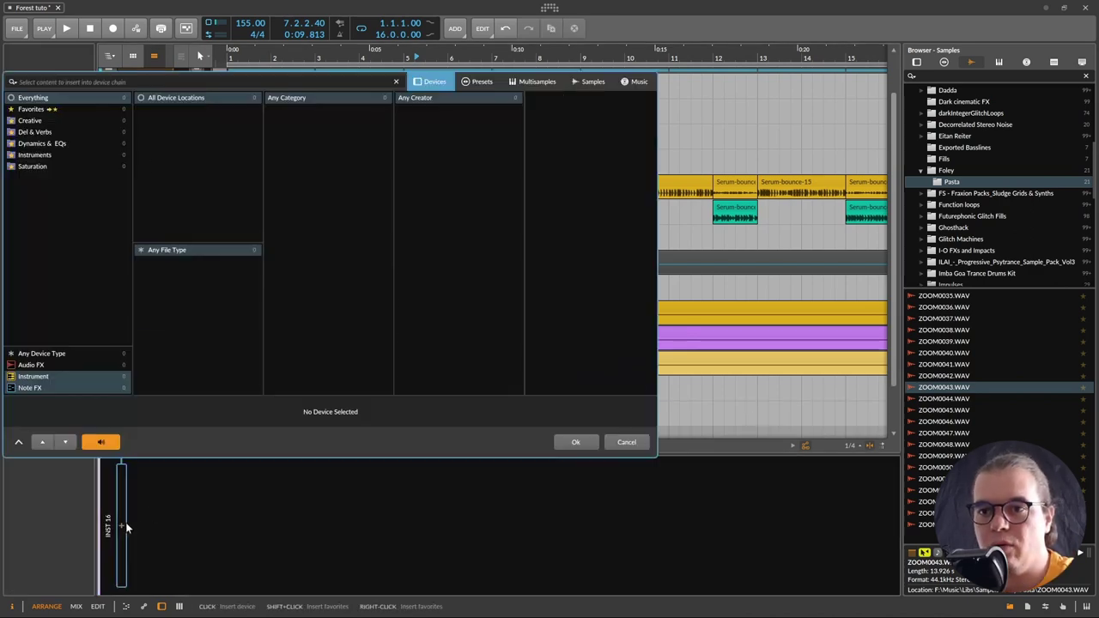
type("sampler")
key("Return")
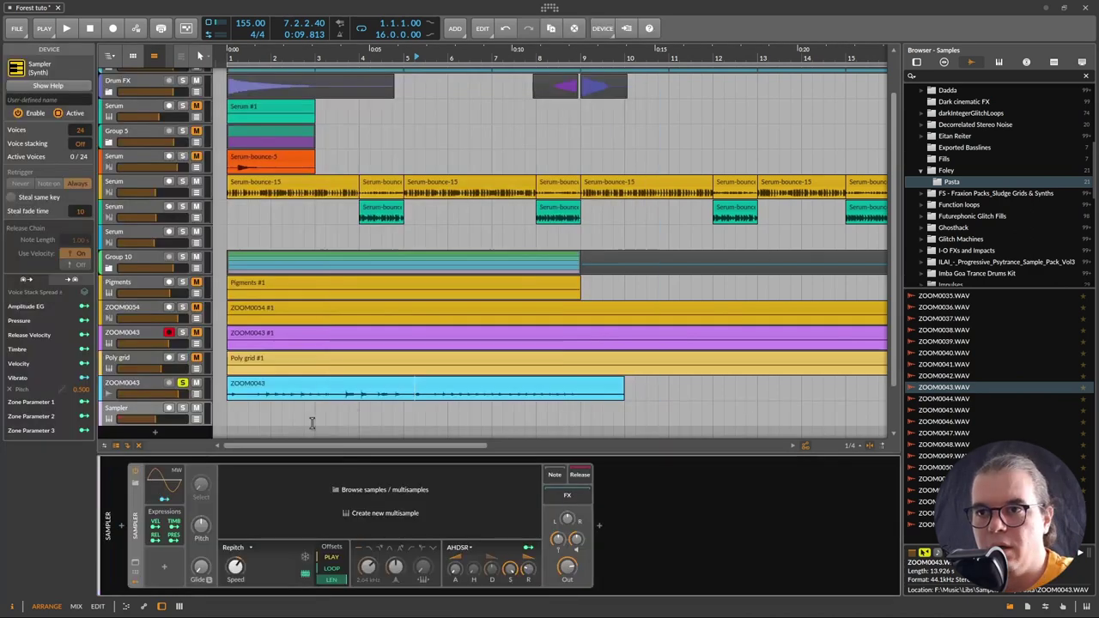
Load the ZOOM0043 audio clip into the Sampler and delete the original ZOOM0043 audio track
left_click_drag(324, 383, 364, 510)
left_click(115, 386)
key("Delete")
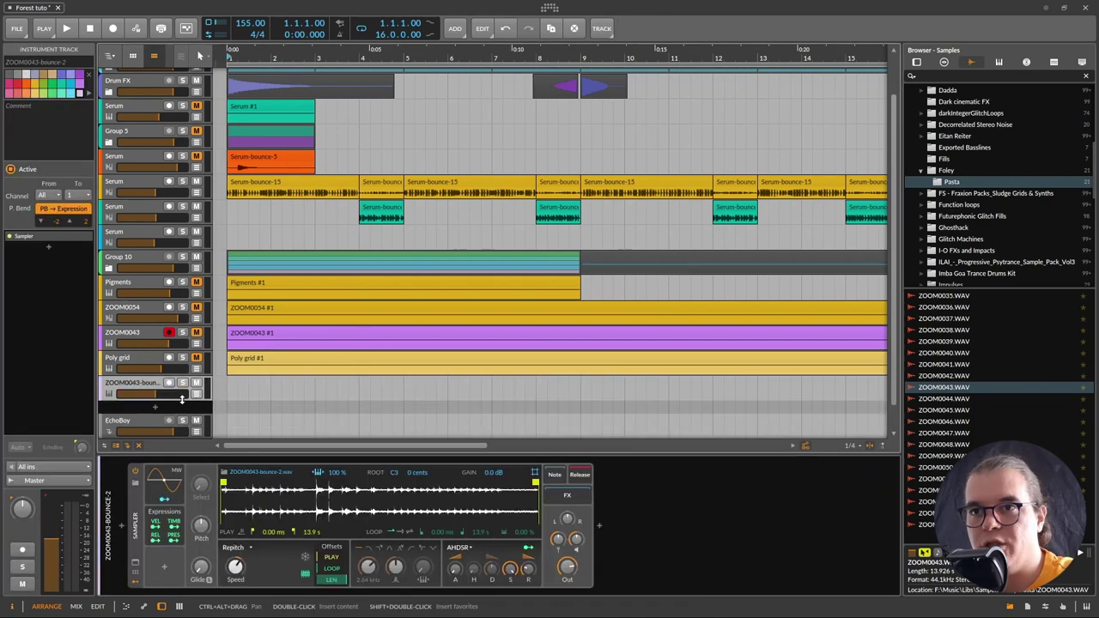
Solo the sampler track, set the Sampler's velocity sensitivity to 0 dB and raise the track volume
left_click(182, 383)
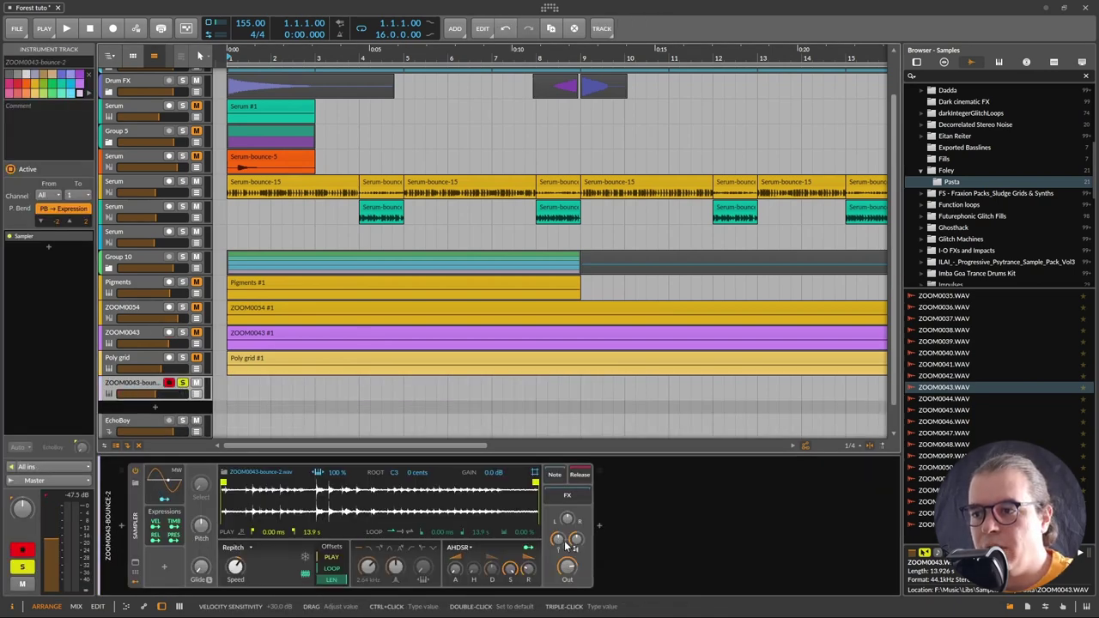
left_click_drag(558, 540, 558, 540)
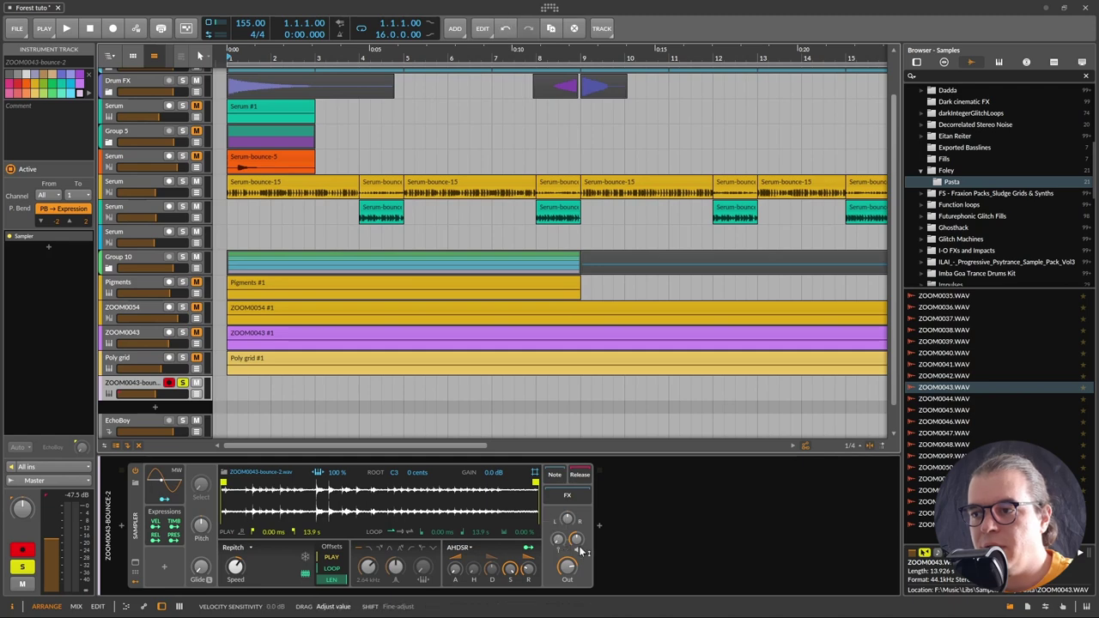
left_click(1010, 607)
left_click_drag(157, 394, 173, 395)
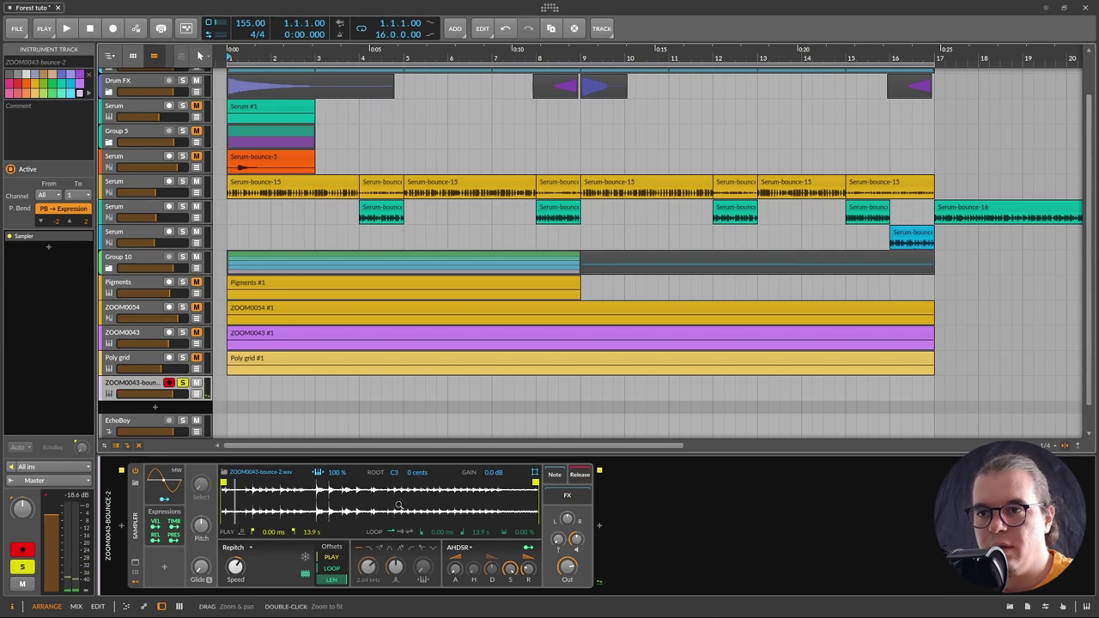
Set the Sampler's root note to D#1 and its key tracking to 0 %
left_click_drag(396, 474, 397, 488)
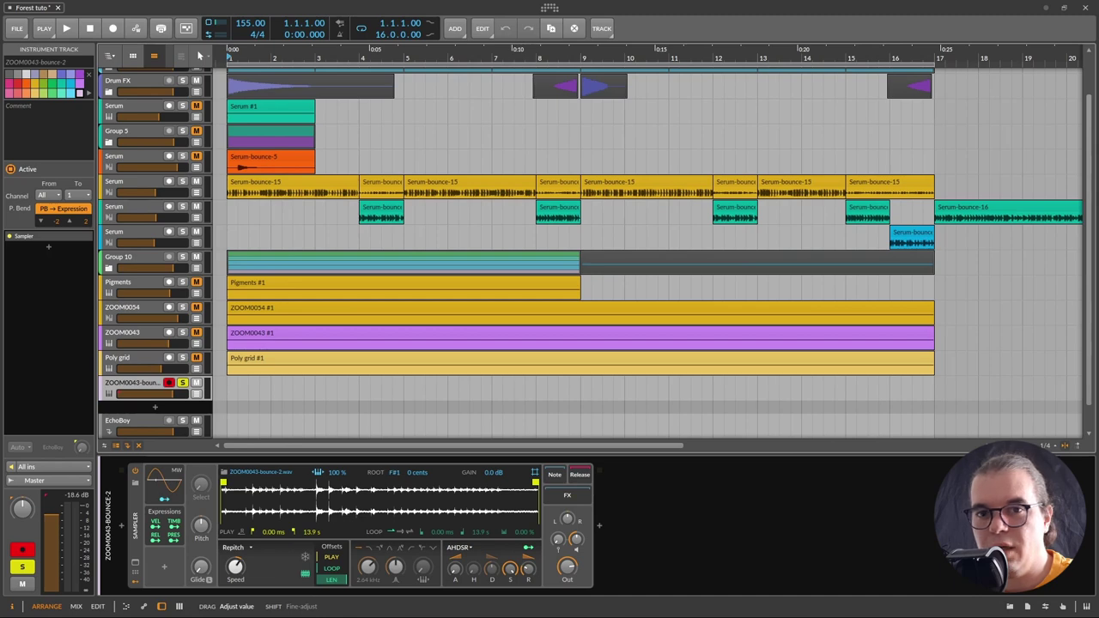
left_click_drag(397, 473, 338, 562)
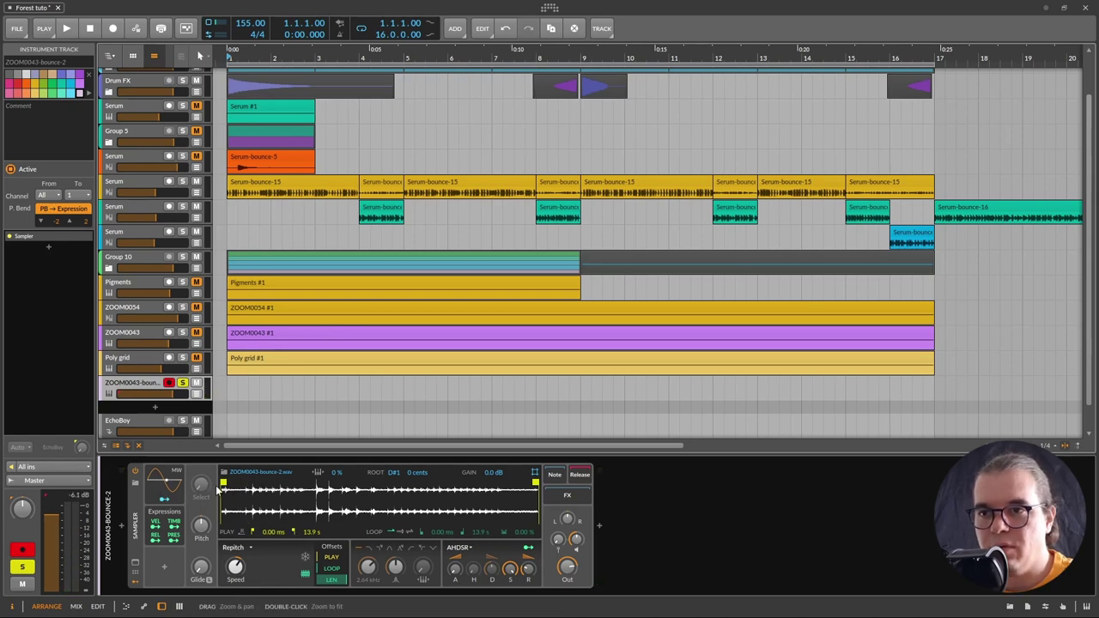
Limit the Sampler's play range to about 7.27–12.2 s and enable looping over about 7.38–12.4 s
left_click_drag(222, 483, 387, 483)
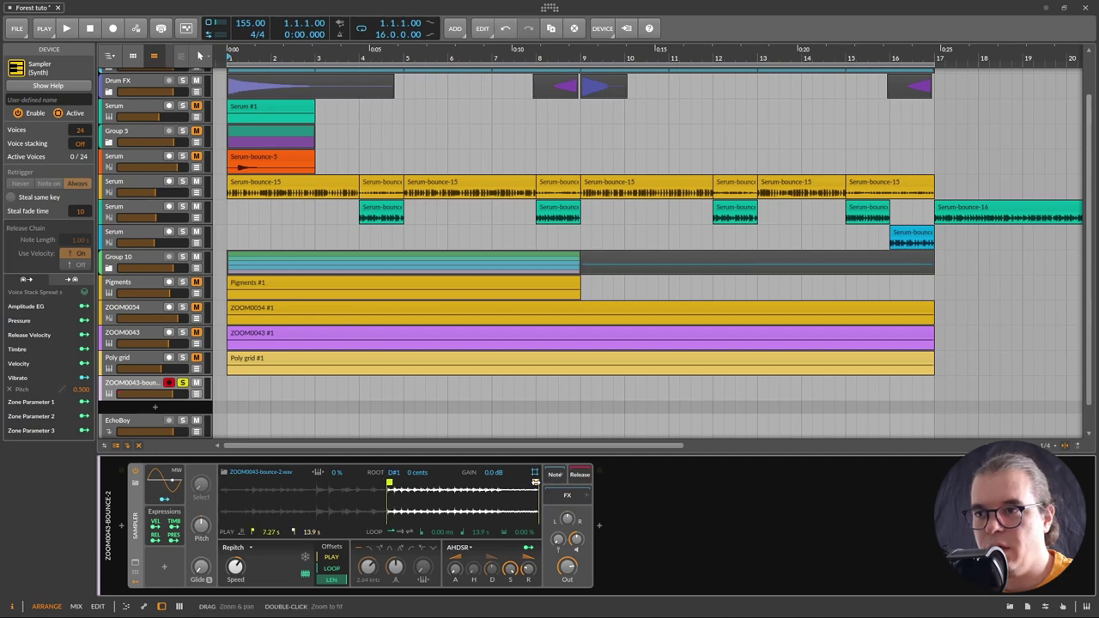
mouse_move(536, 483)
left_mouse_down()
mouse_move(490, 481)
mouse_move(498, 472)
left_mouse_up()
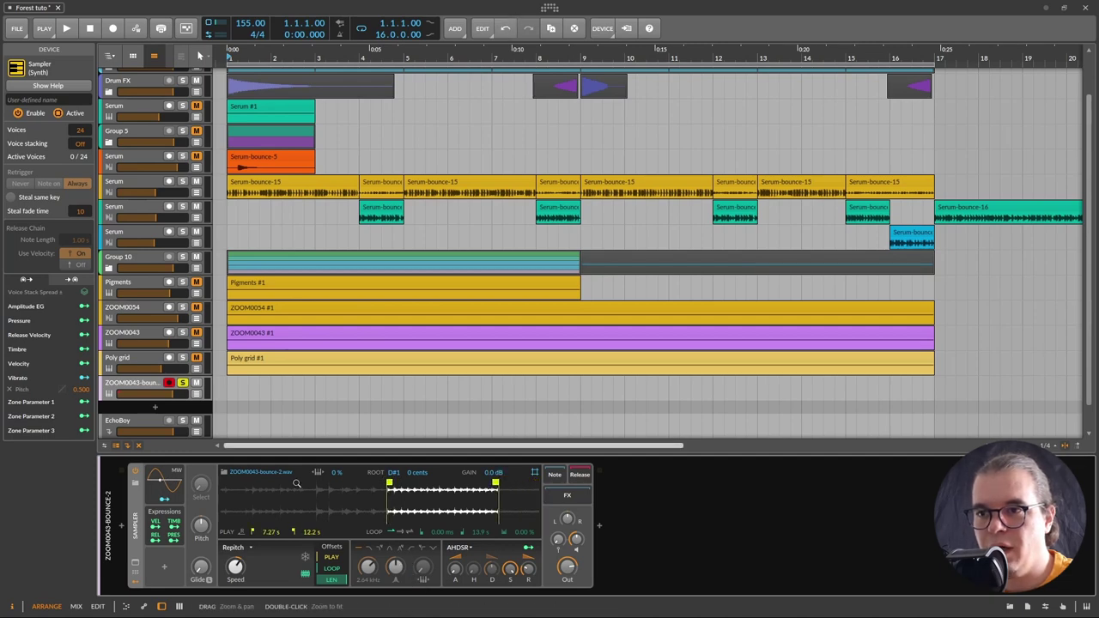
left_click(411, 533)
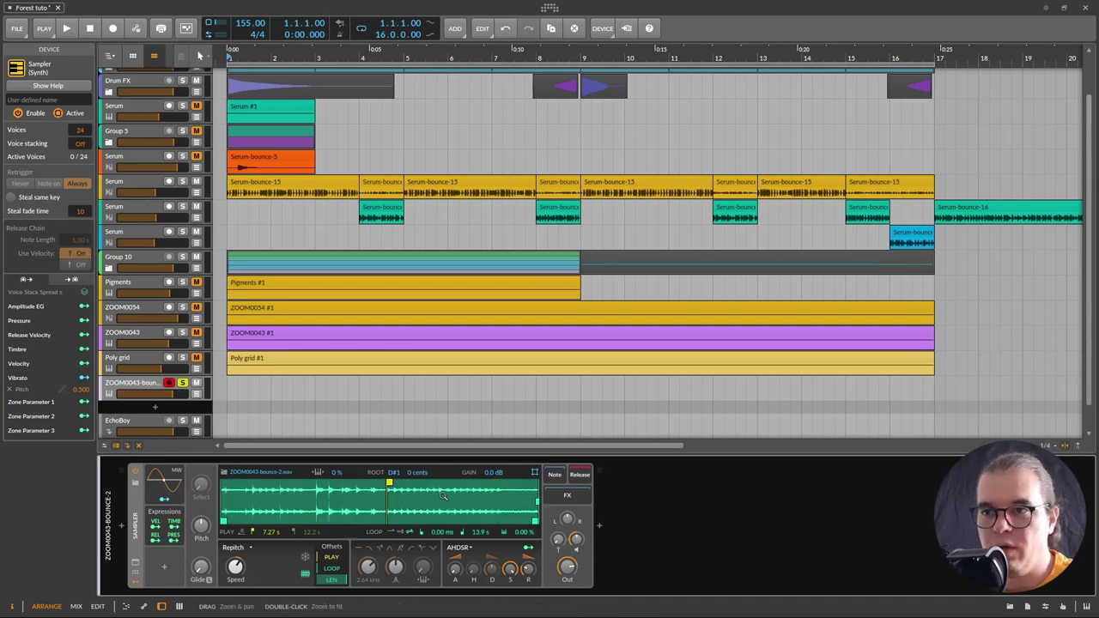
left_click_drag(225, 520, 388, 526)
left_click_drag(536, 521, 504, 520)
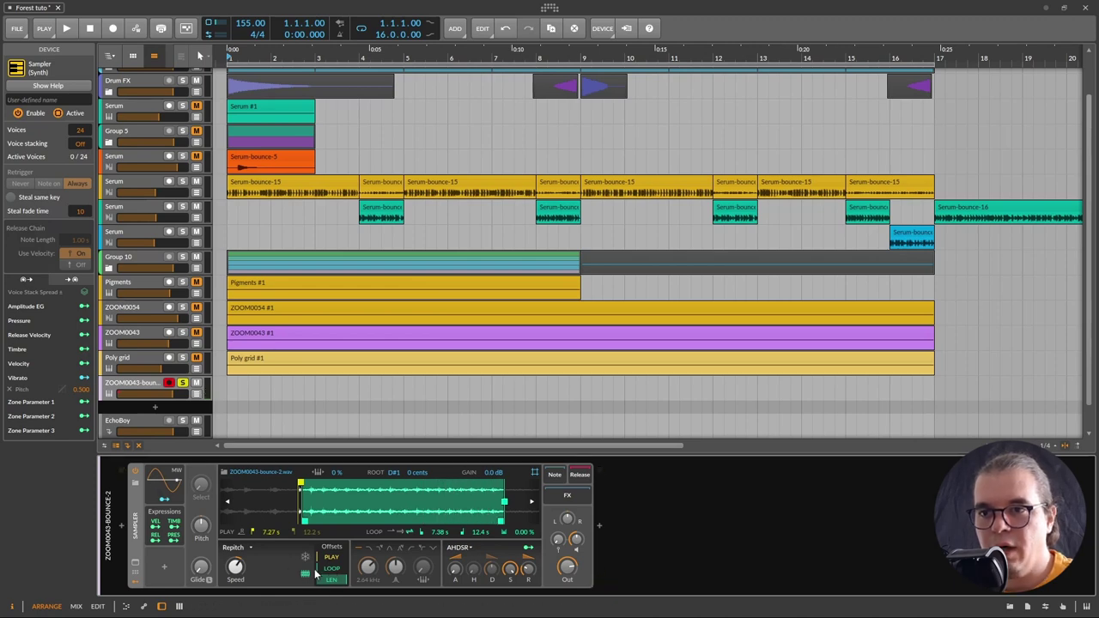
Switch the Sampler's playback mode to Cycles and adjust its speed
left_click(244, 548)
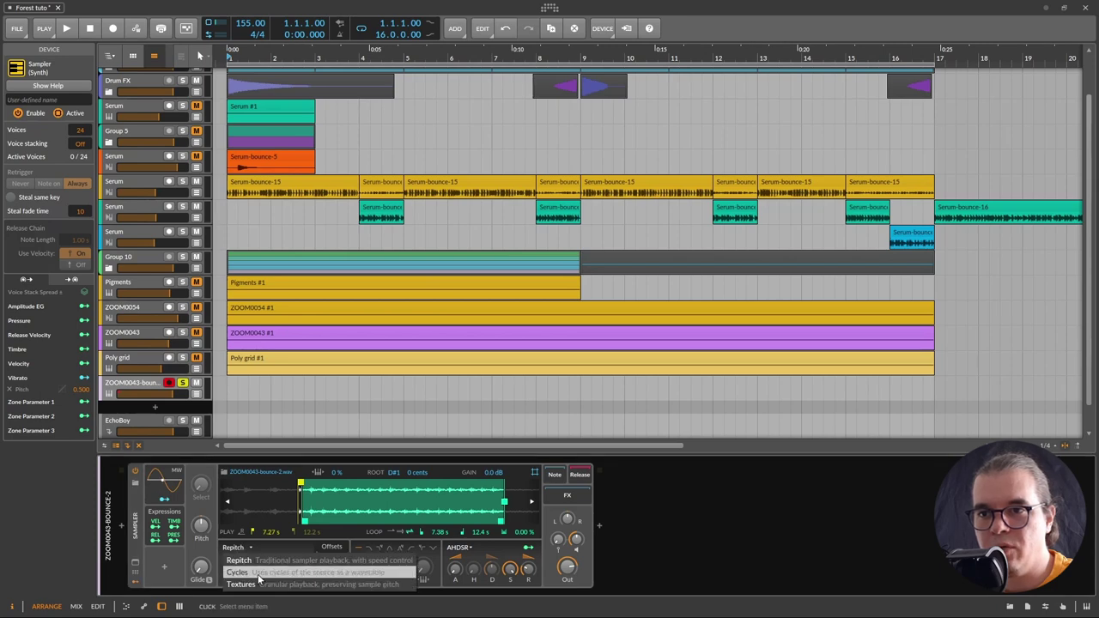
left_click(260, 579)
mouse_move(235, 567)
left_mouse_down()
mouse_move(235, 582)
mouse_move(234, 567)
left_mouse_up()
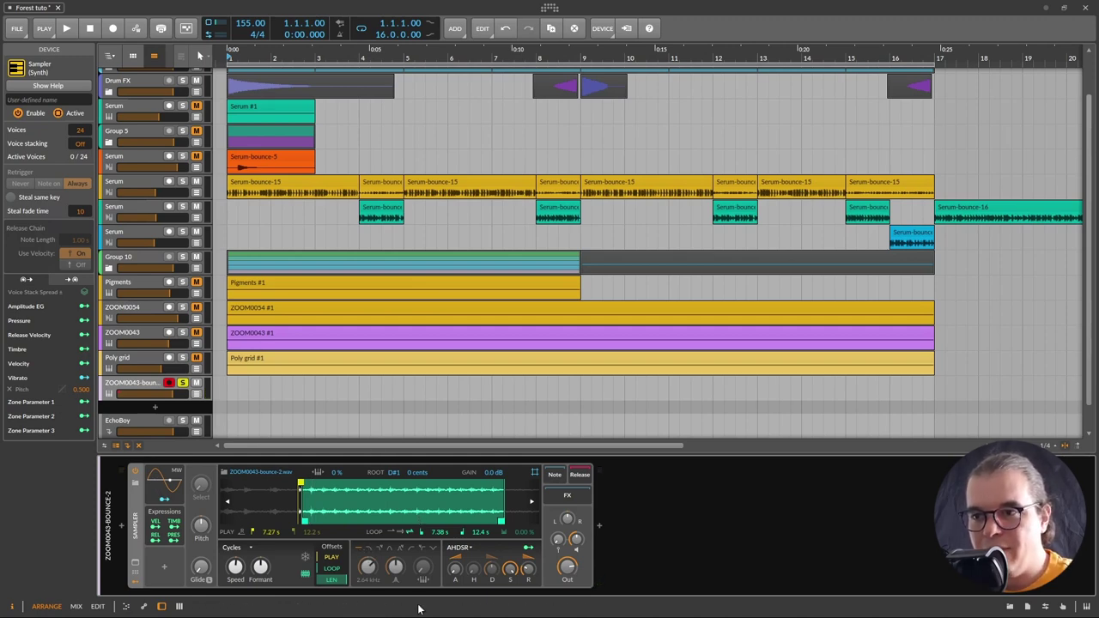
Insert a Tool device after the Sampler, set its stereo width to 0 % and collapse the device
left_click(603, 527)
type("tool")
key("Return")
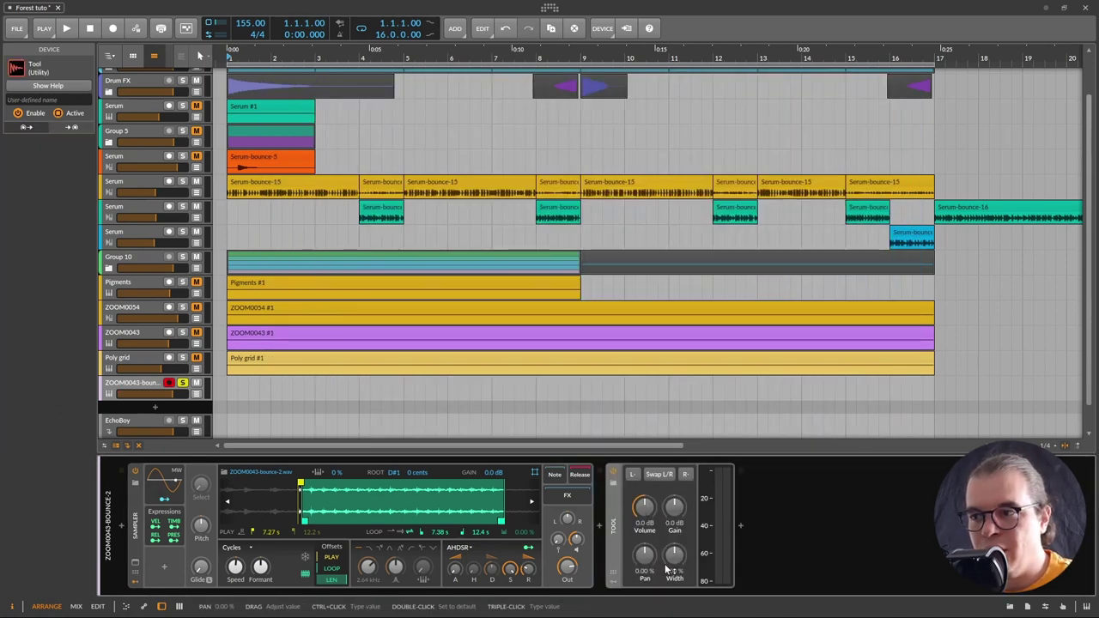
left_click_drag(675, 555, 676, 556)
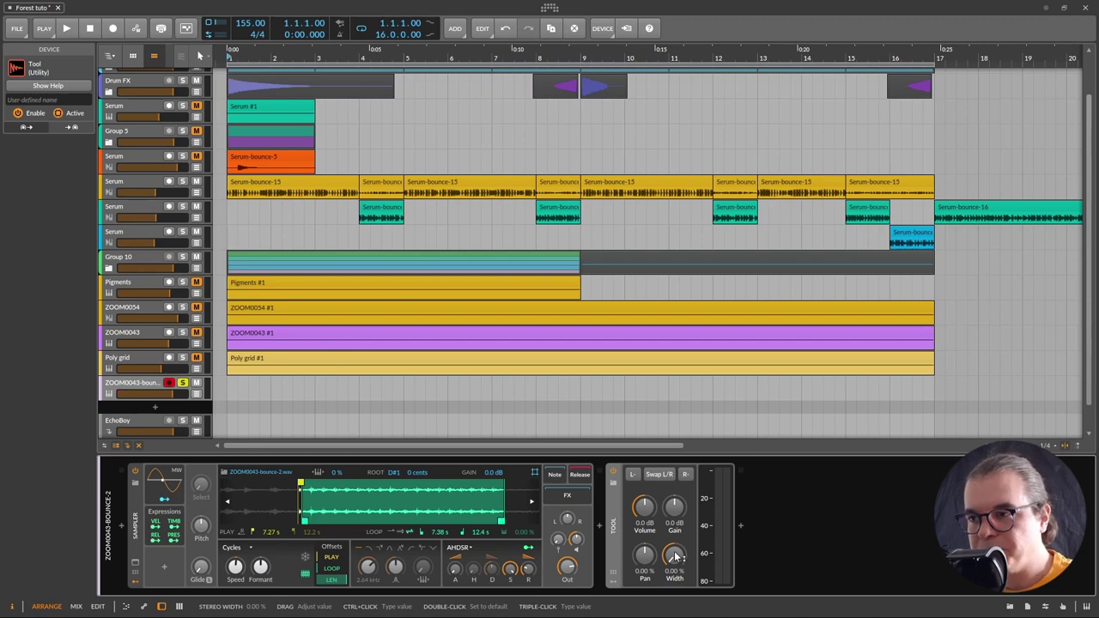
left_click(611, 527)
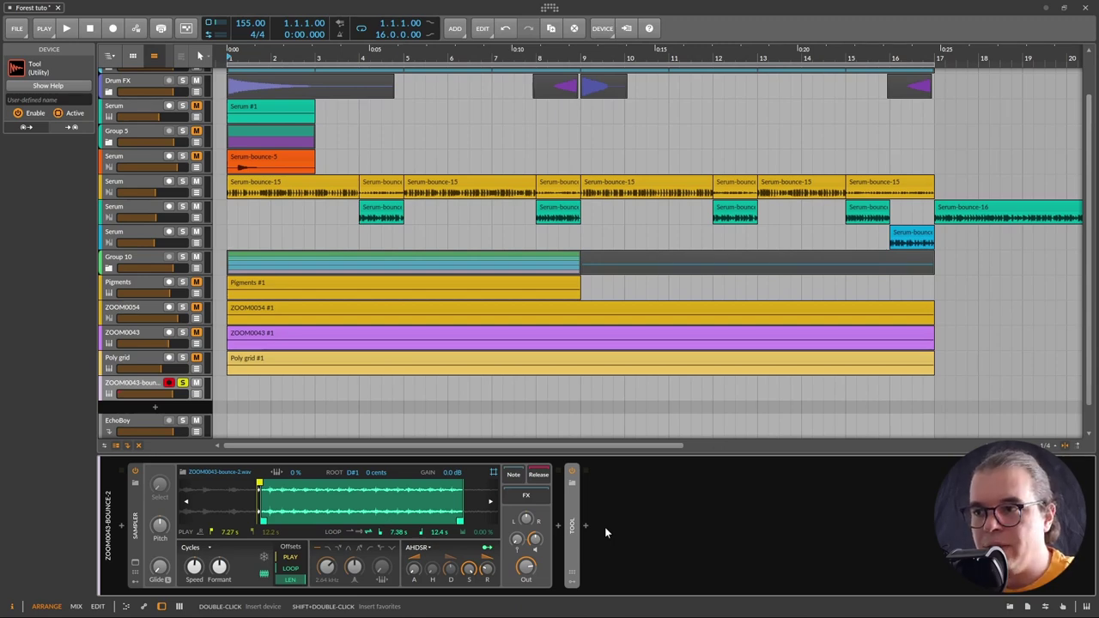
Insert a Resonator Bank after the Tool device
left_click(590, 526)
type("re")
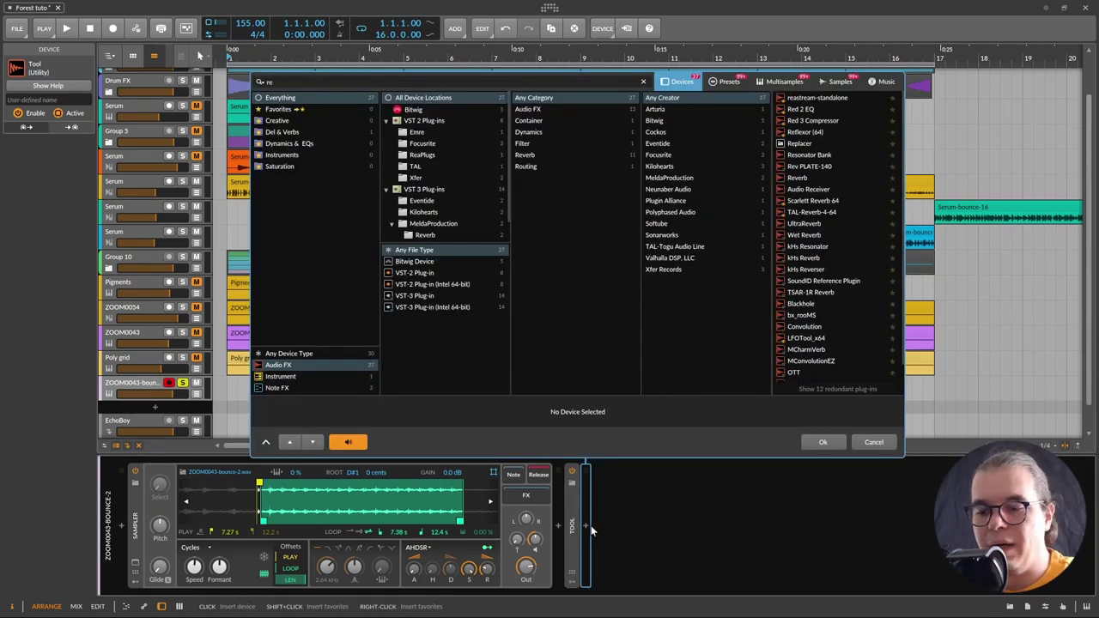
type("son")
double_click(809, 97)
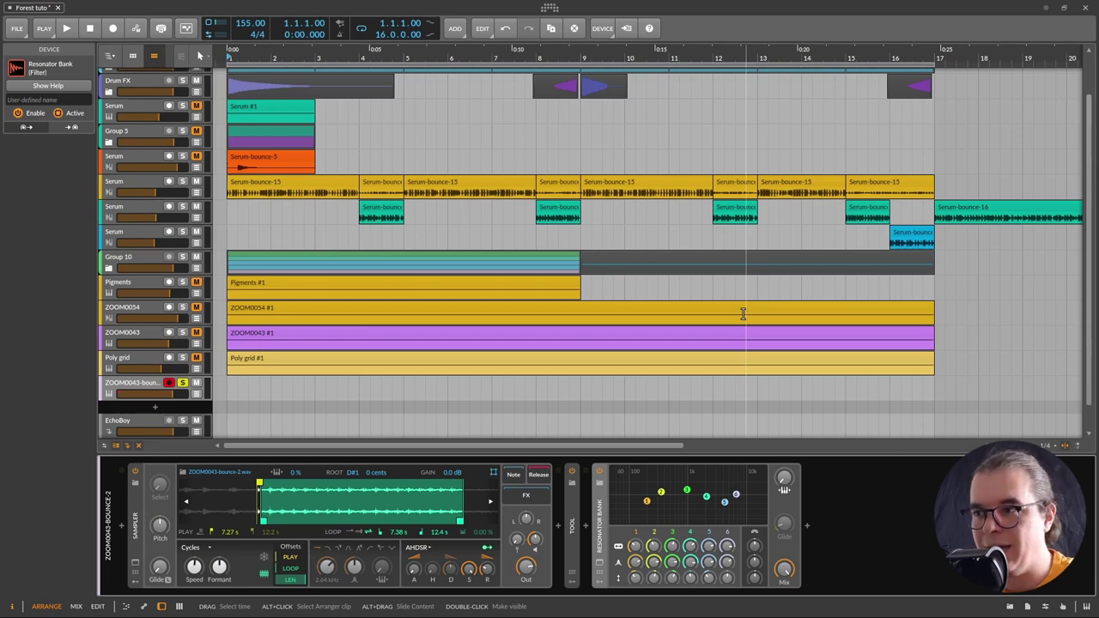
Insert an EQ+ device after the Resonator Bank
left_click(807, 524)
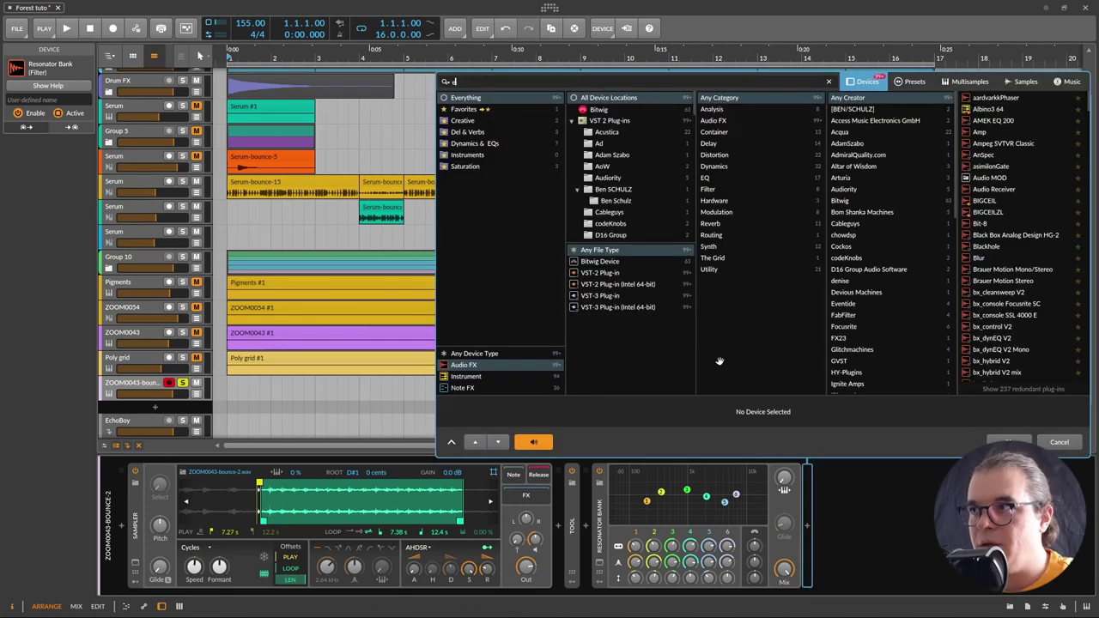
type("eq")
double_click(988, 97)
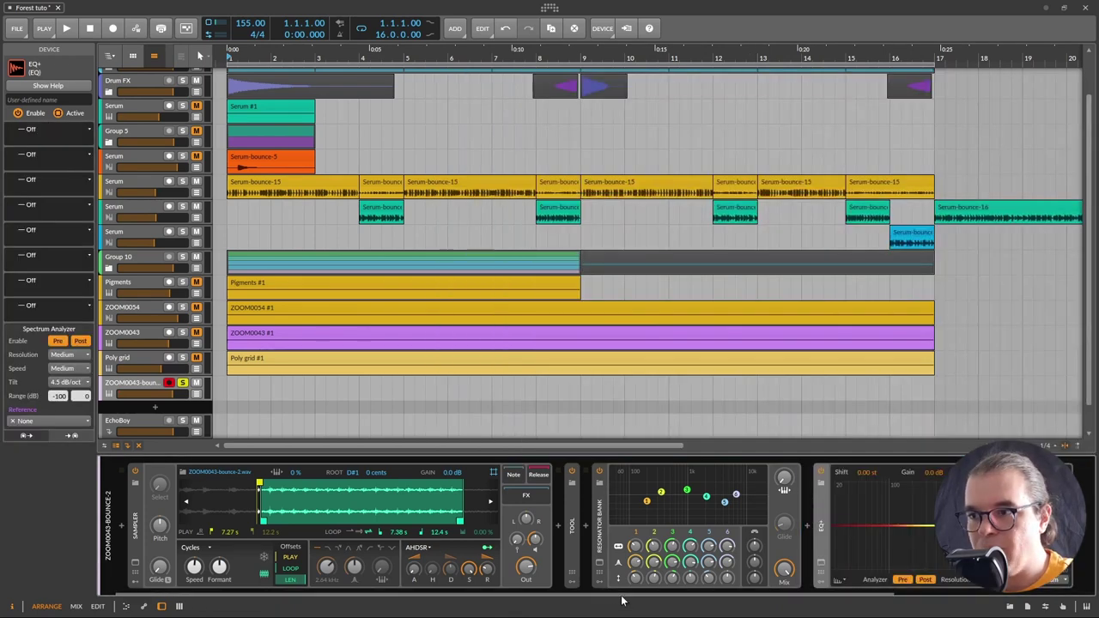
Add three narrow bell boosts to the EQ+ at about 56 Hz and 111 Hz (+10 dB) and 214 Hz (+9.3 dB)
double_click(859, 514)
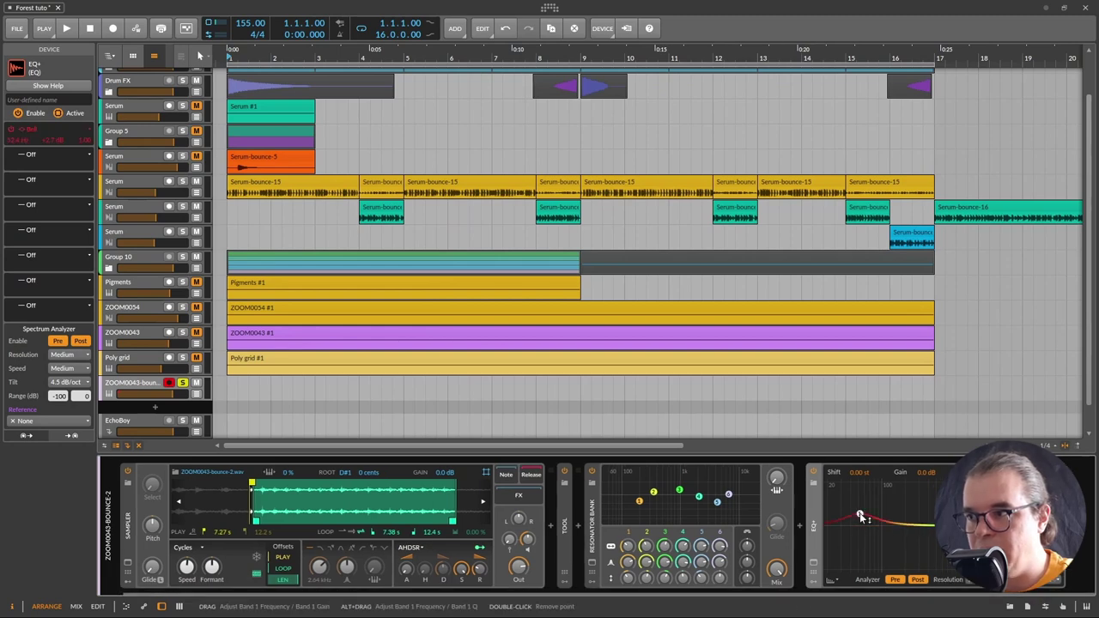
scroll(860, 514, "up", 10)
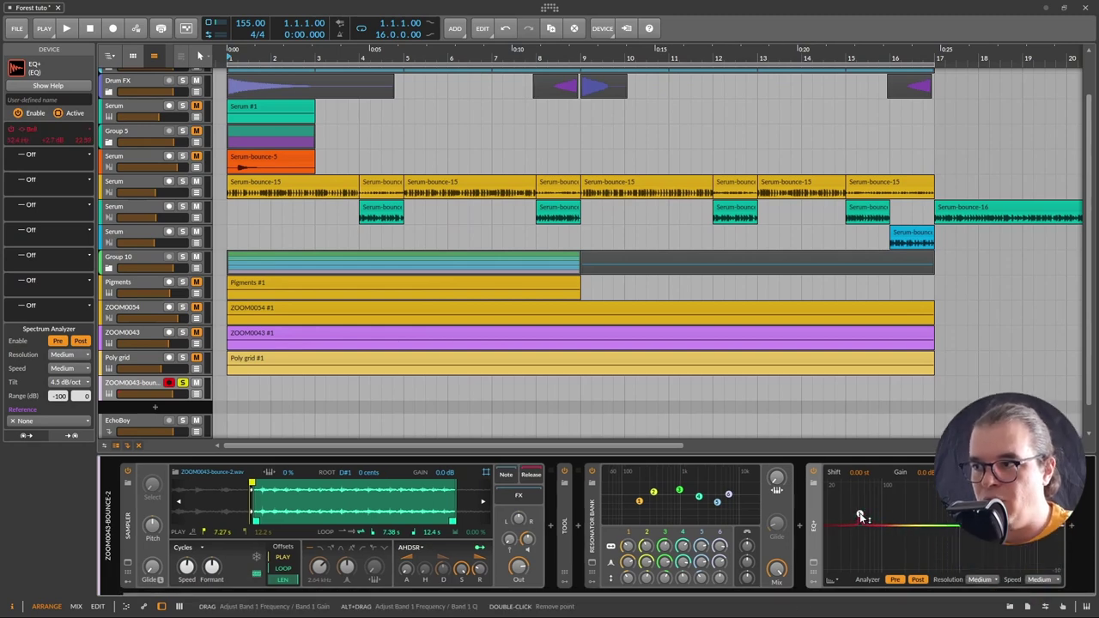
left_click_drag(860, 514, 908, 492)
double_click(909, 494)
scroll(908, 494, "up", 7)
double_click(944, 500)
scroll(908, 487, "up", 4)
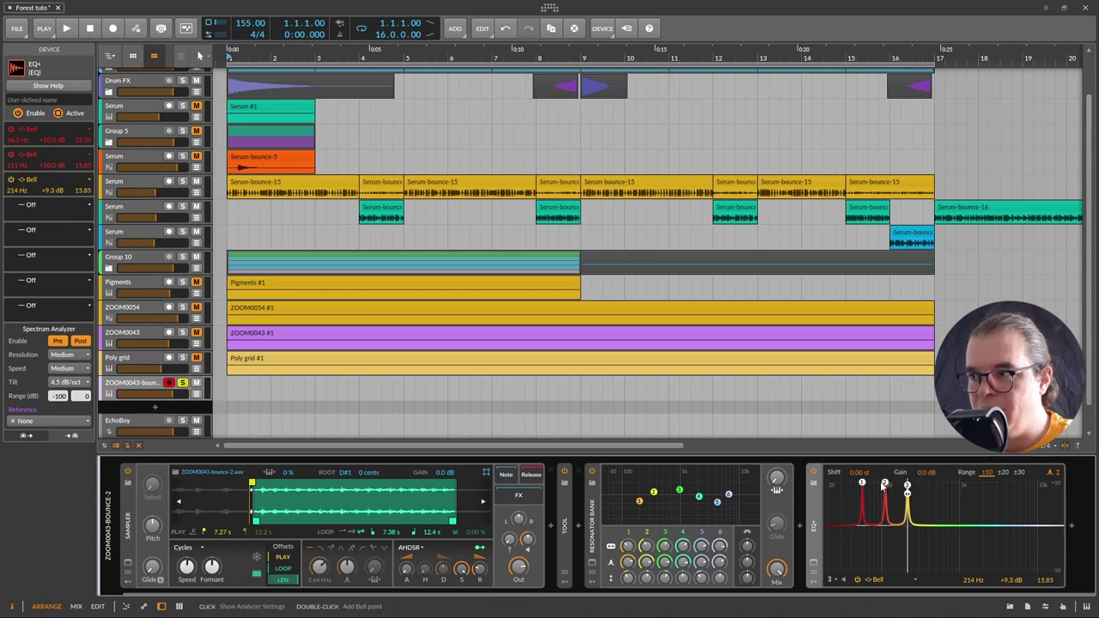
Remove the EQ+ device from the chain
left_click(862, 485)
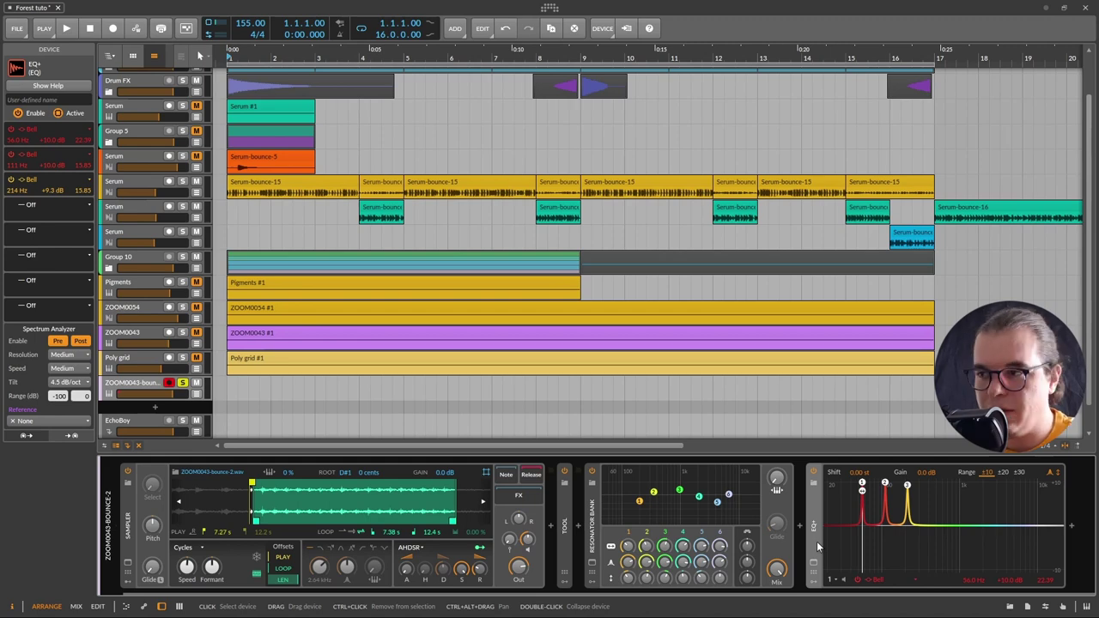
key("Delete")
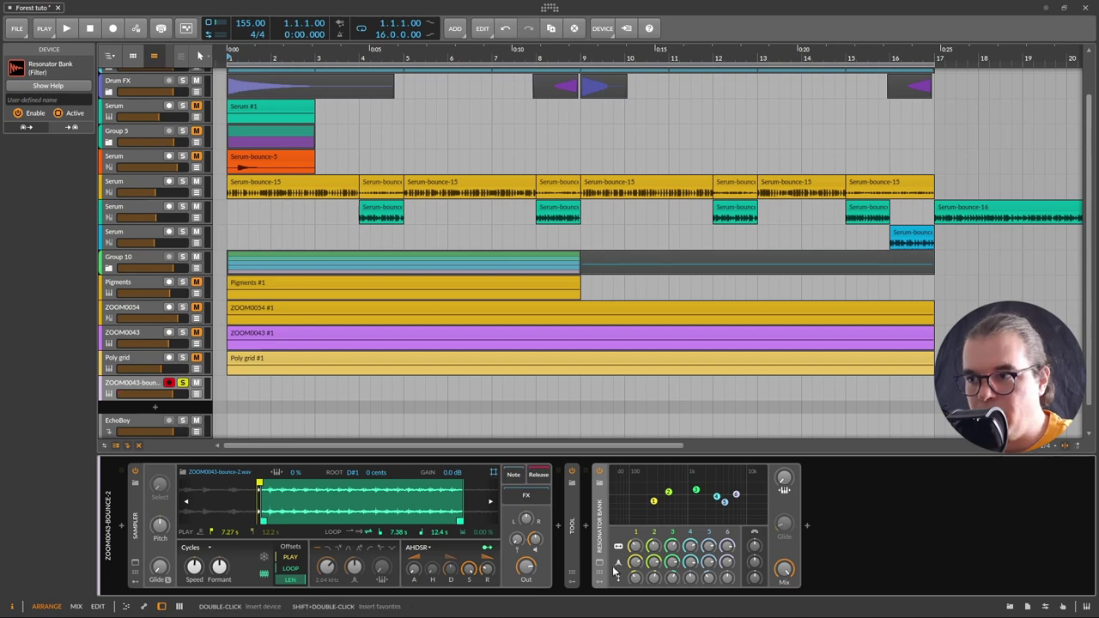
Rebalance the center frequencies of the Resonator Bank's six bands across the spectrum and adjust the resonance of the bands
left_click_drag(636, 548, 638, 557)
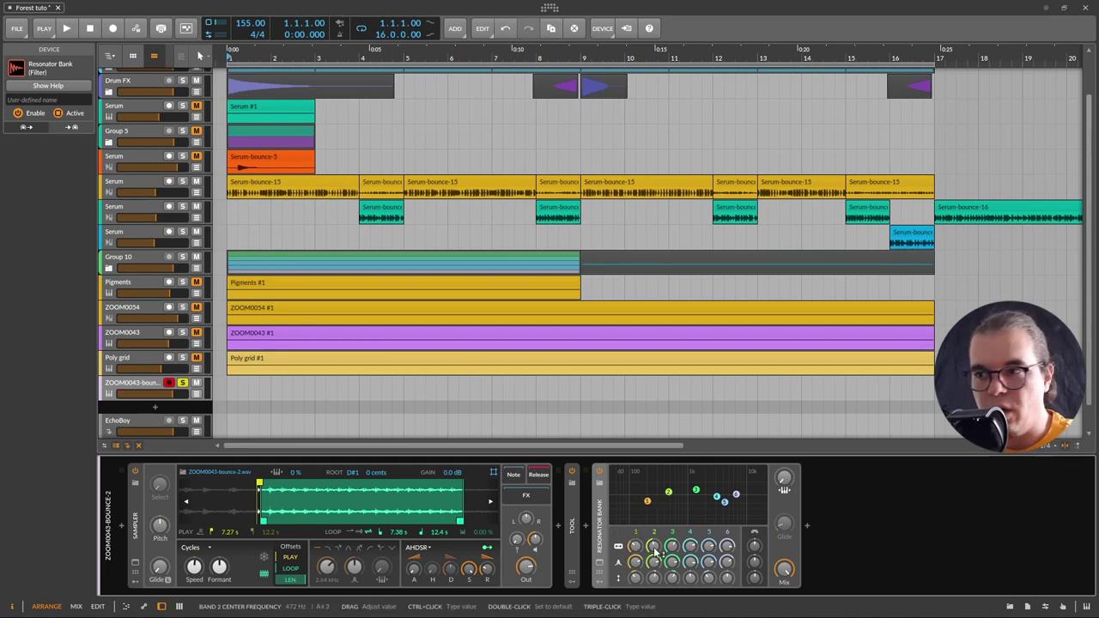
left_click(637, 547, "ctrl")
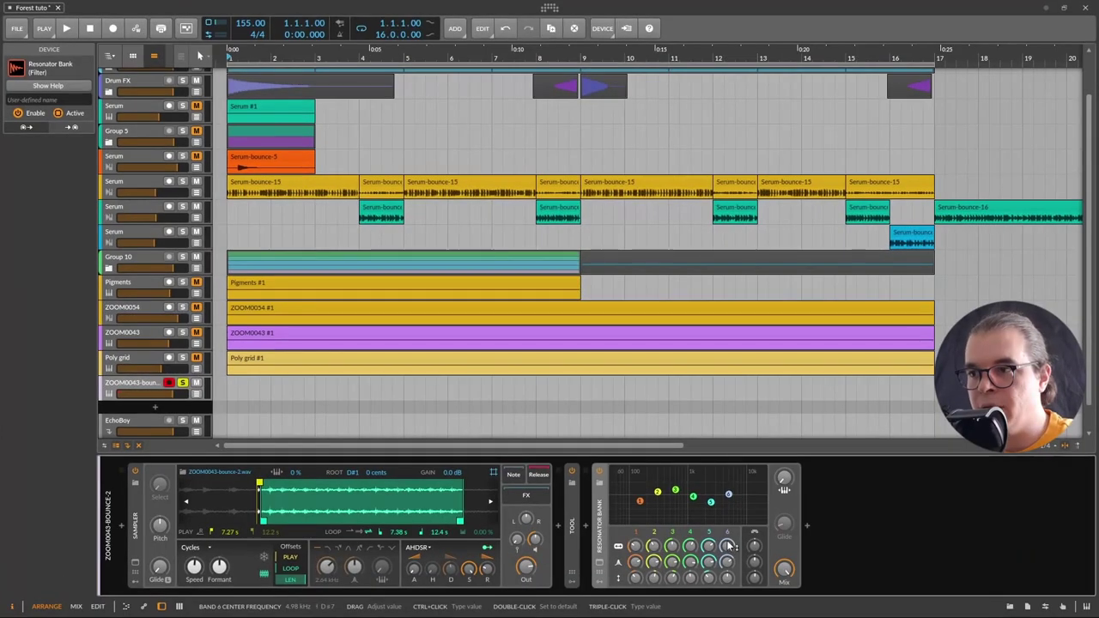
mouse_move(636, 547)
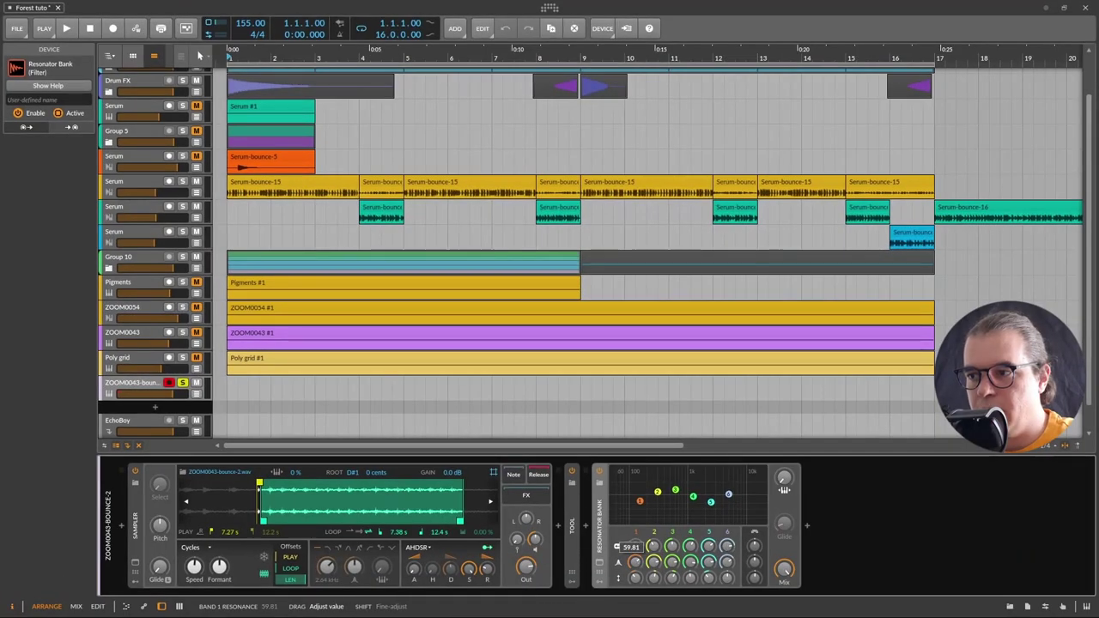
left_click_drag(636, 563, 708, 567)
left_click_drag(726, 563, 727, 548)
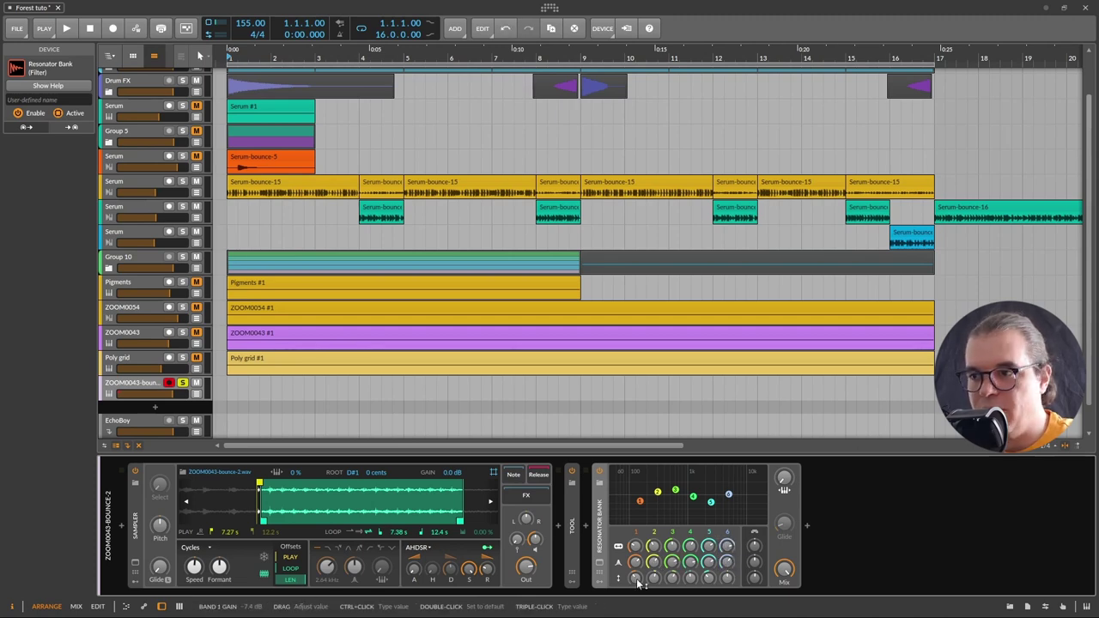
Reset the gains of the Resonator Bank's bands to their defaults so the bands sit level
left_click_drag(637, 582, 636, 583)
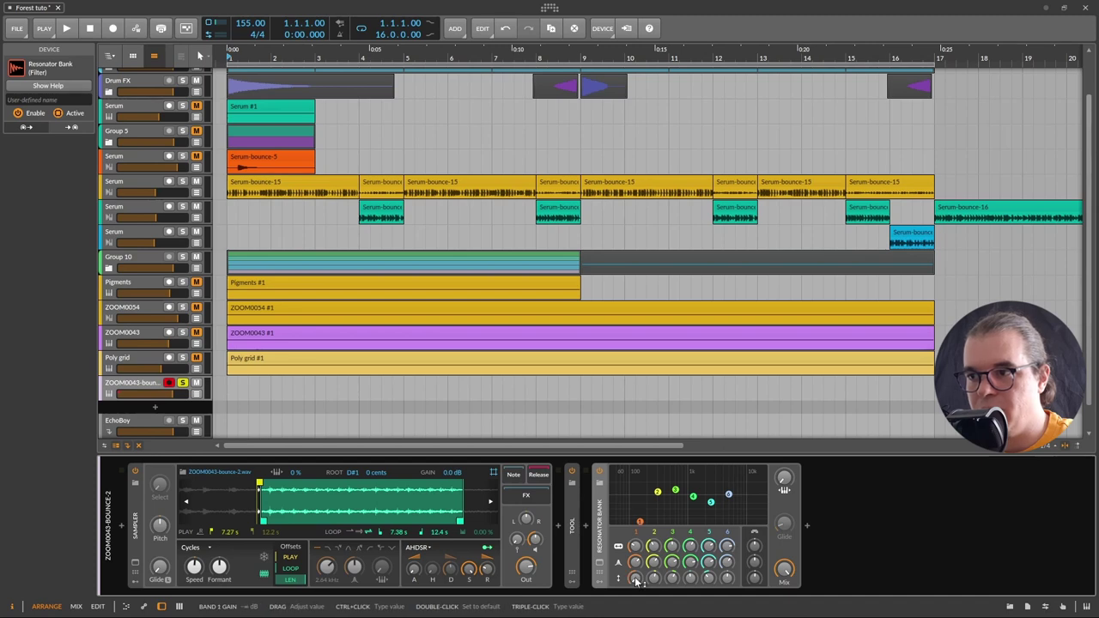
double_click(636, 580)
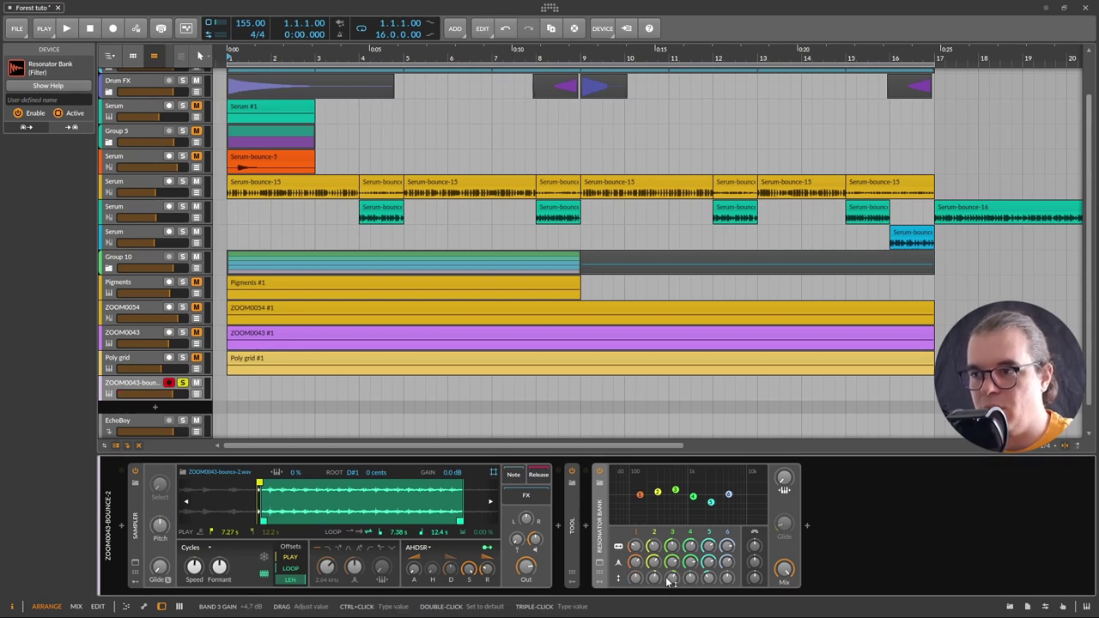
double_click(671, 580)
double_click(709, 580)
double_click(655, 580)
Try out the Resonator Bank's global frequency offset during playback and reset it to its default
key("space")
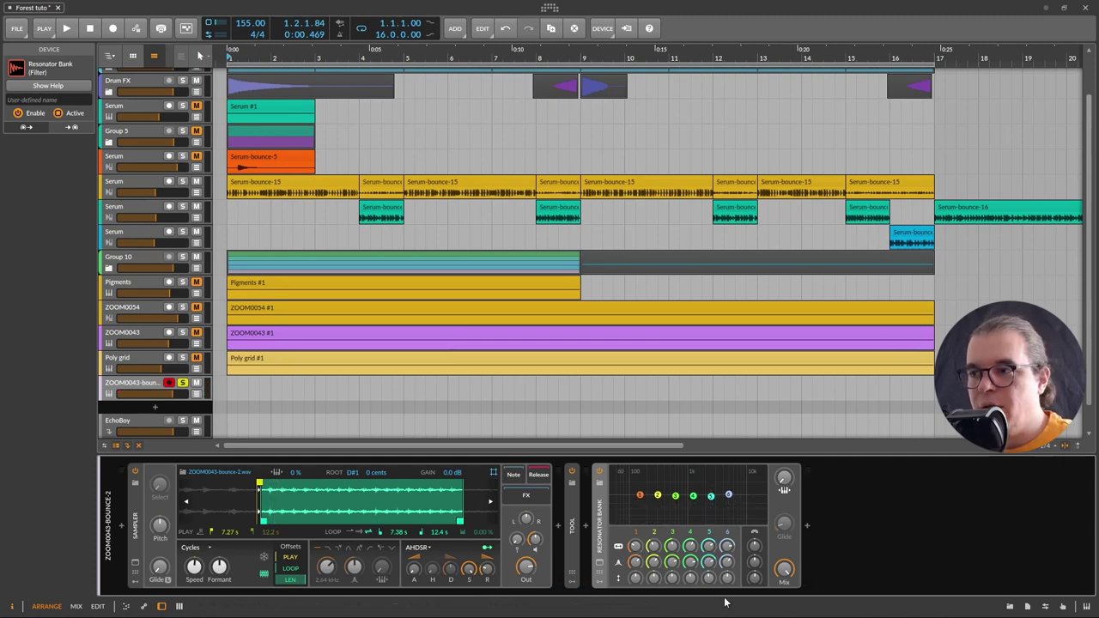
mouse_move(755, 546)
left_mouse_down()
mouse_move(755, 572)
mouse_move(755, 526)
mouse_move(755, 547)
left_mouse_up()
double_click(755, 547)
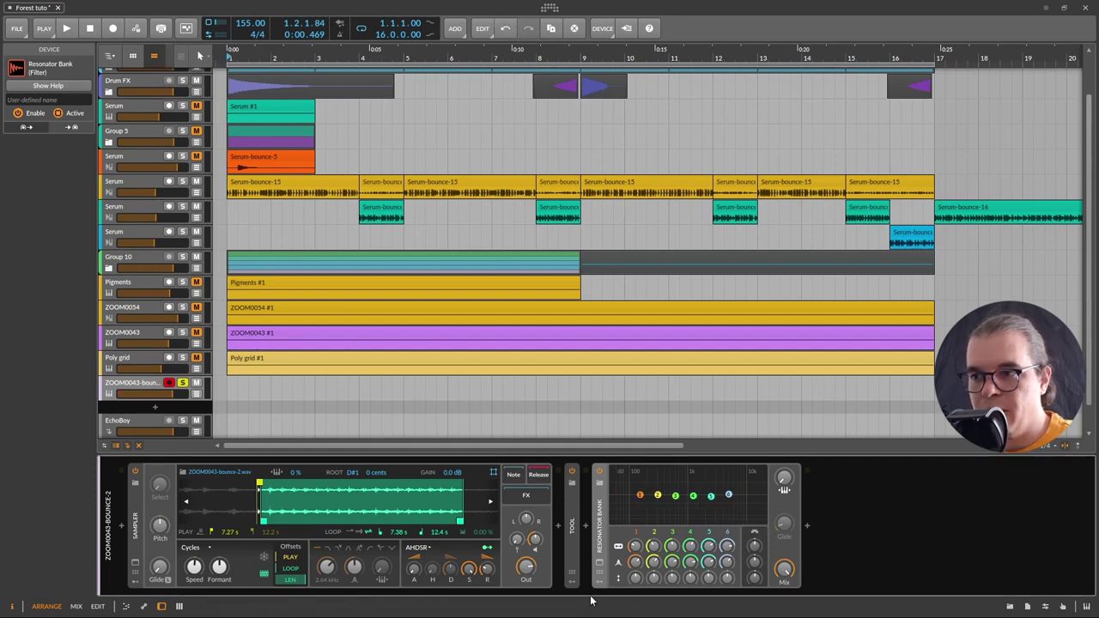
Add a Random modulator to the Resonator Bank
left_click(599, 582)
left_click(622, 484)
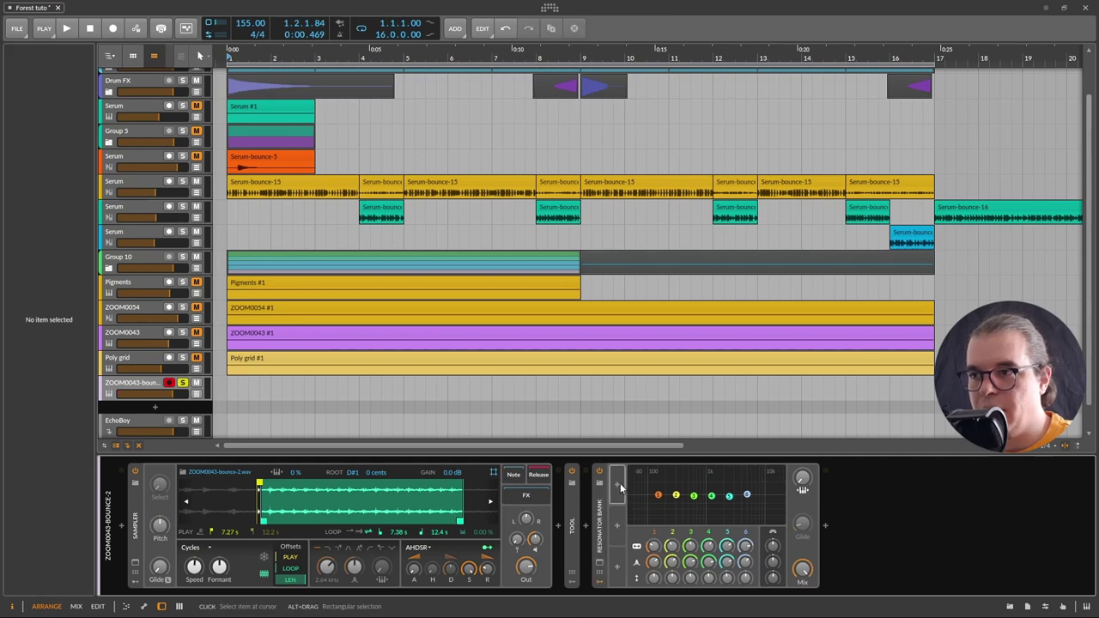
left_click(618, 487)
type("ran")
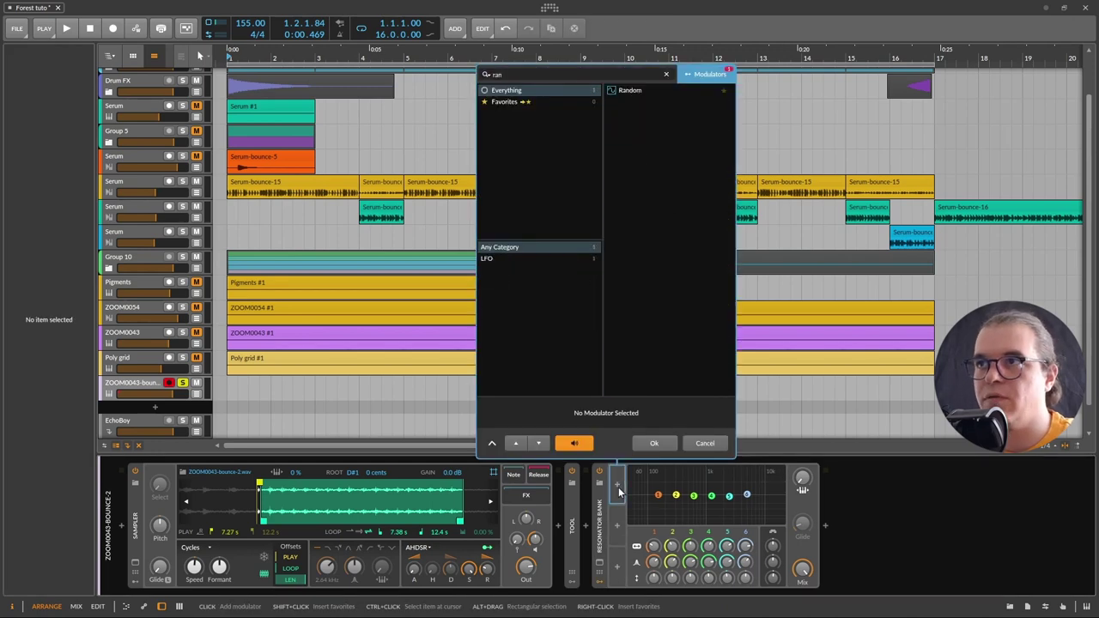
left_click(634, 92)
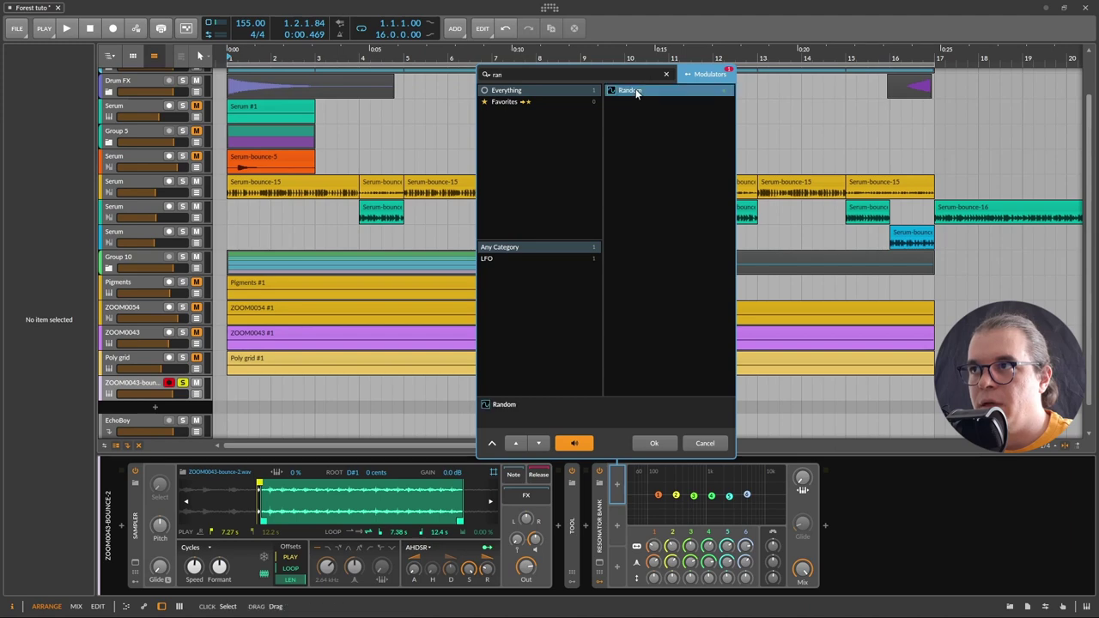
double_click(636, 91)
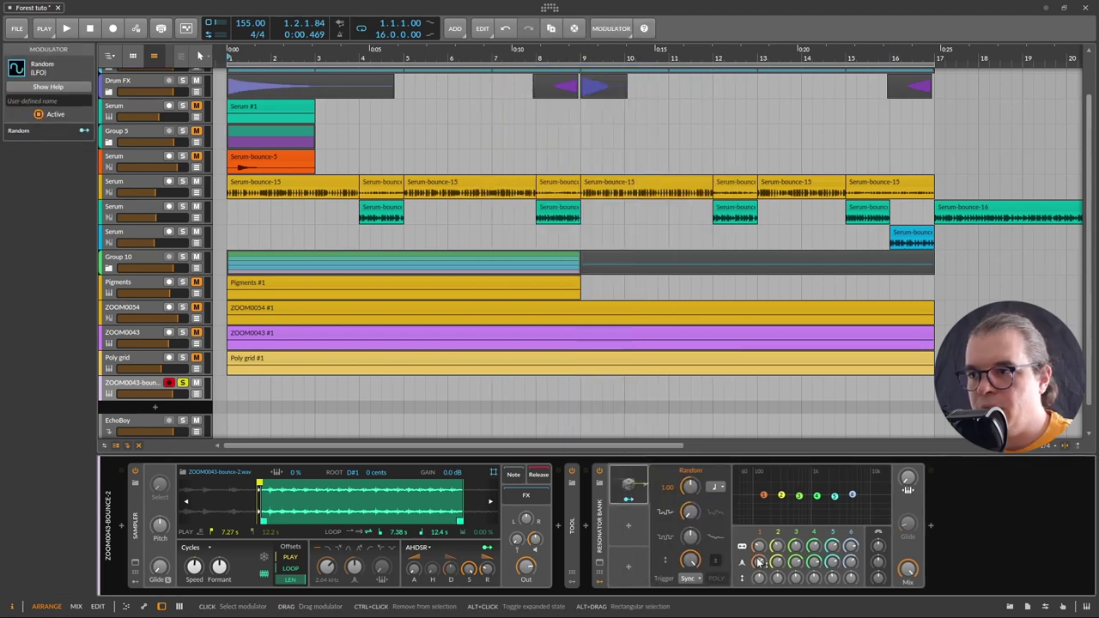
Set the Random modulator's timebase to Bar and switch on its bipolar mode
left_click(713, 487)
left_click(750, 294)
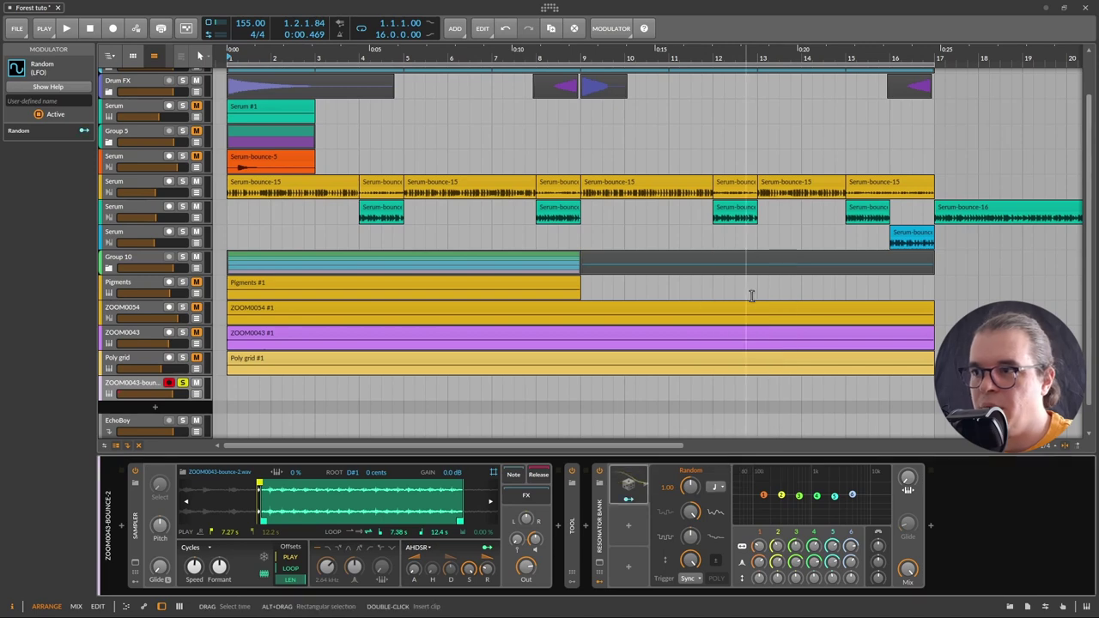
left_click(715, 487)
left_click(749, 282)
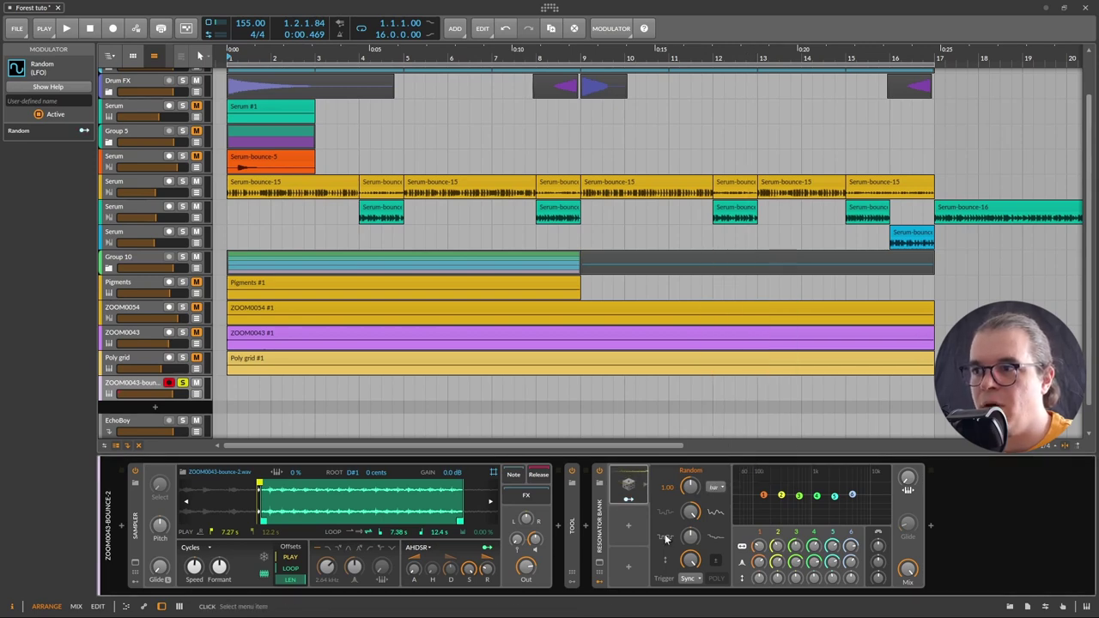
left_click(718, 561)
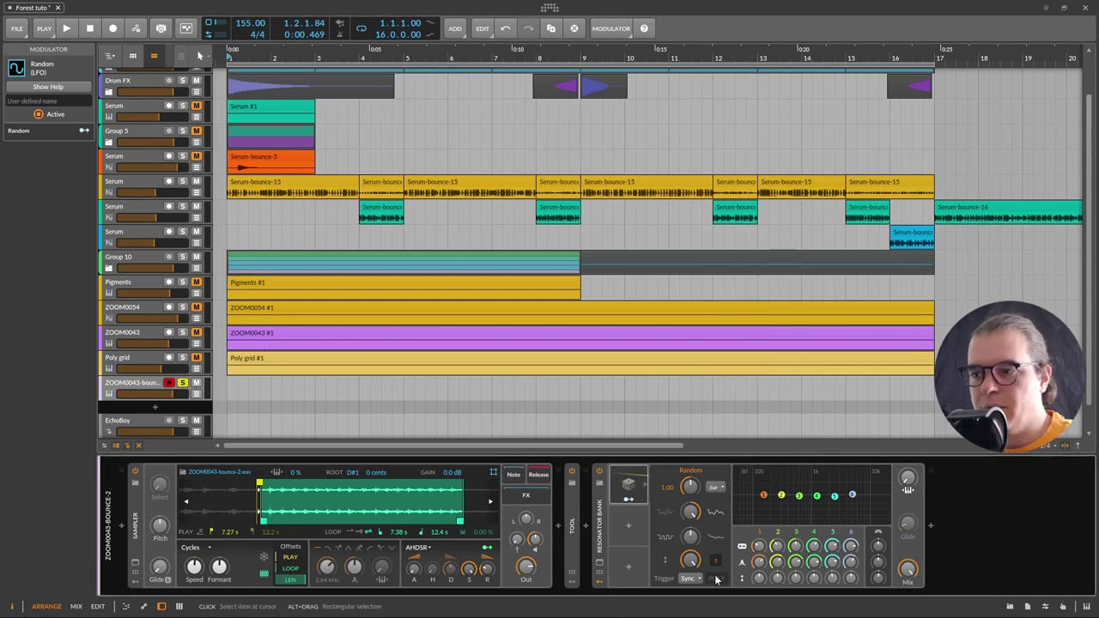
Map the Random modulator to the Resonator Bank's Global Frequency Offset with a modulation amount of 24
left_click(628, 498)
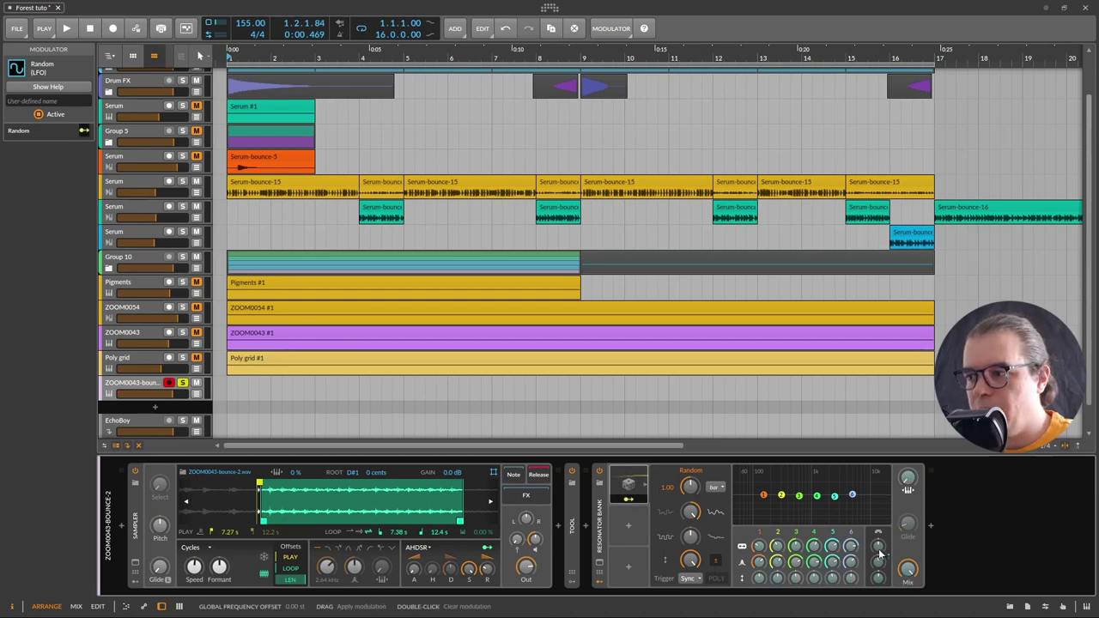
left_click_drag(878, 546, 878, 535)
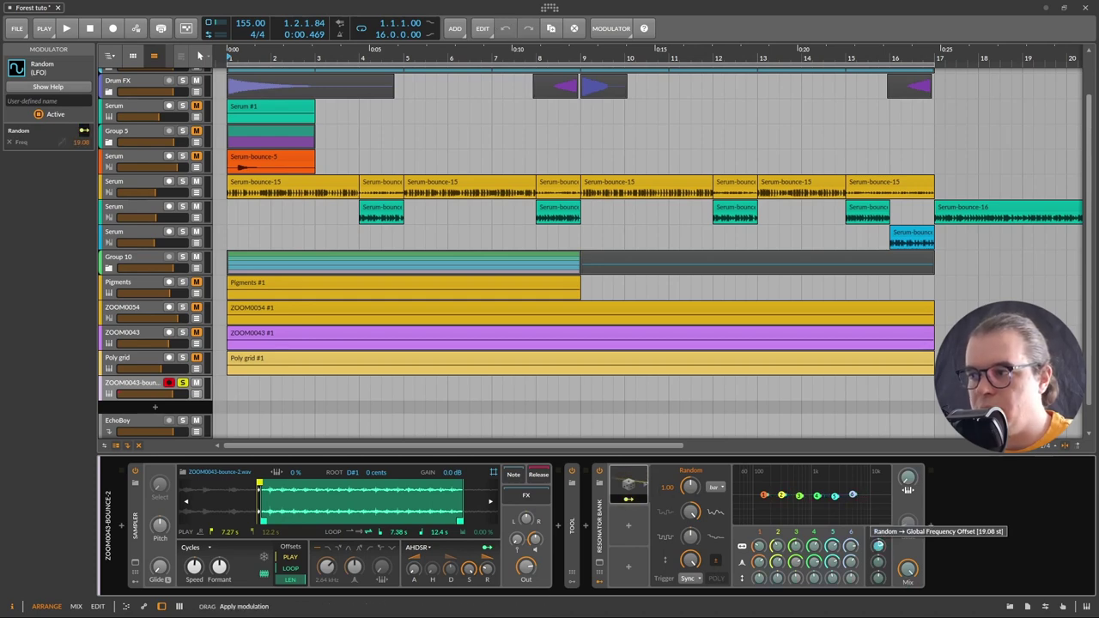
double_click(79, 143)
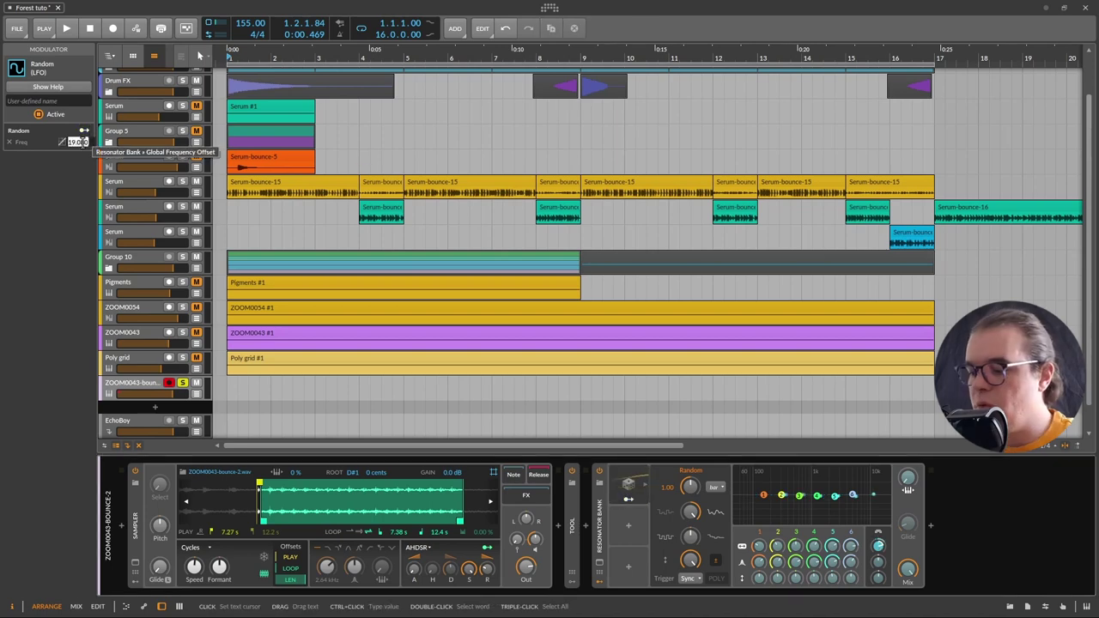
type("24")
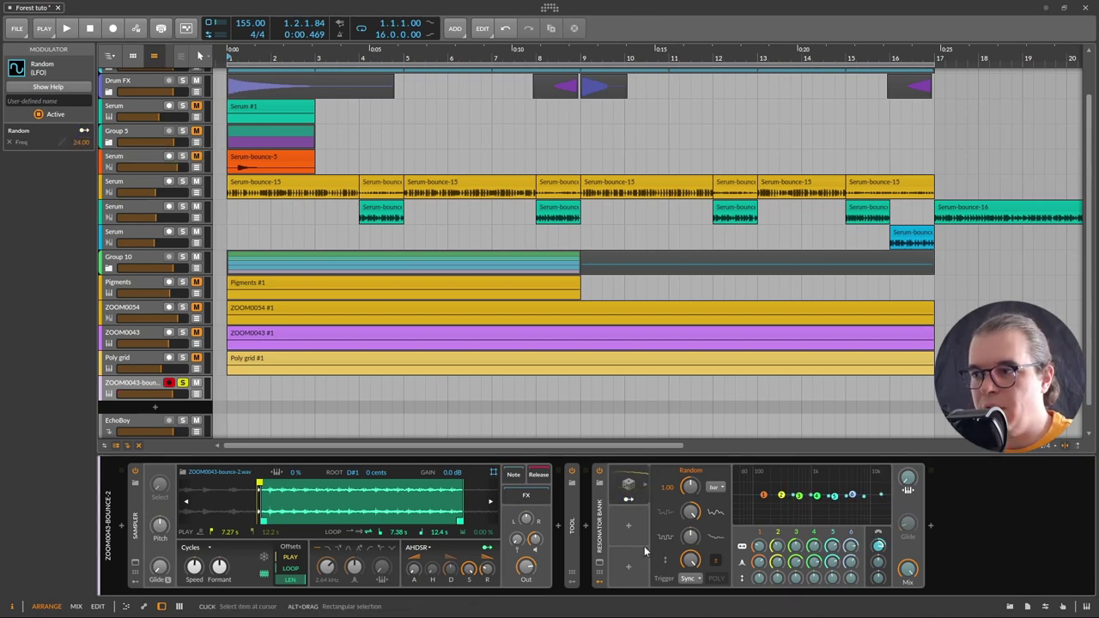
left_click(631, 507)
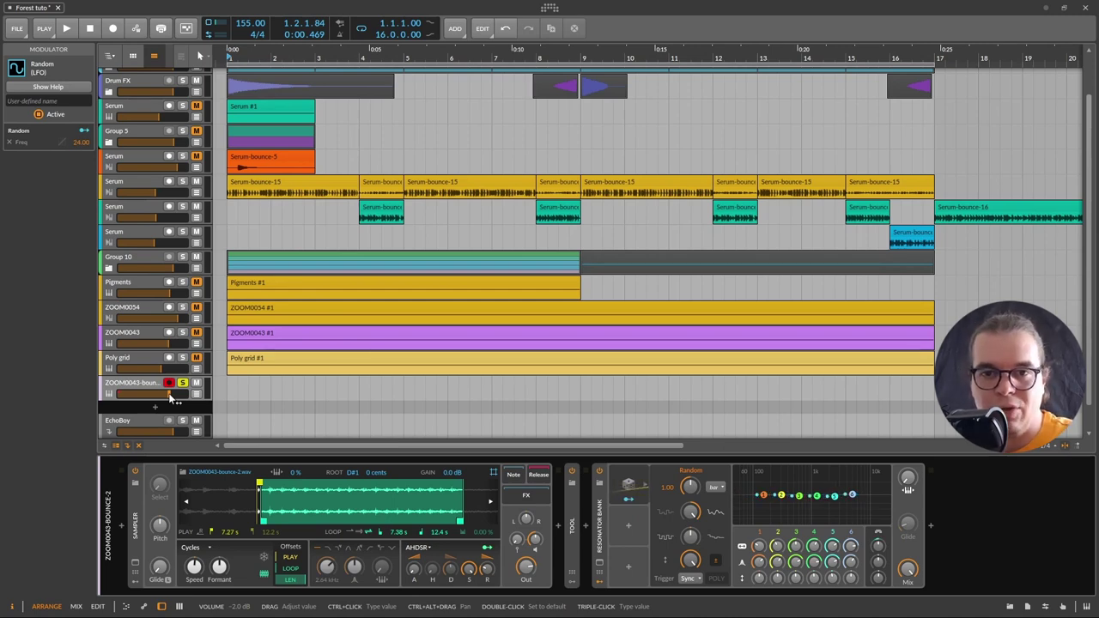
Insert a Ring-Mod device after the Resonator Bank and set its oscillator frequency to 0.10 Hz
left_click(934, 525)
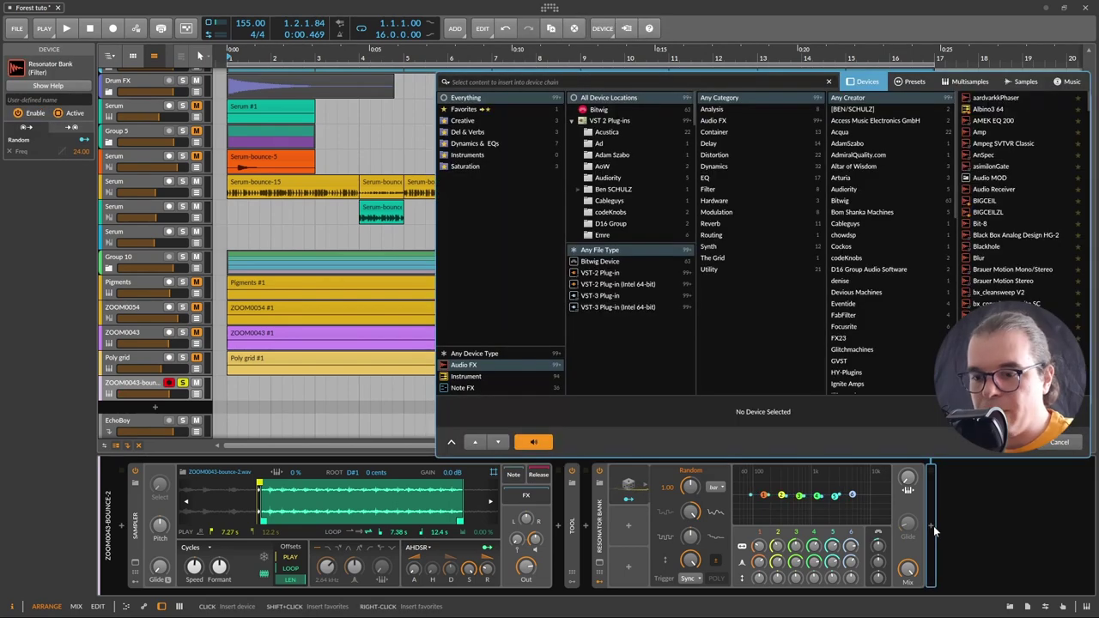
type("ring")
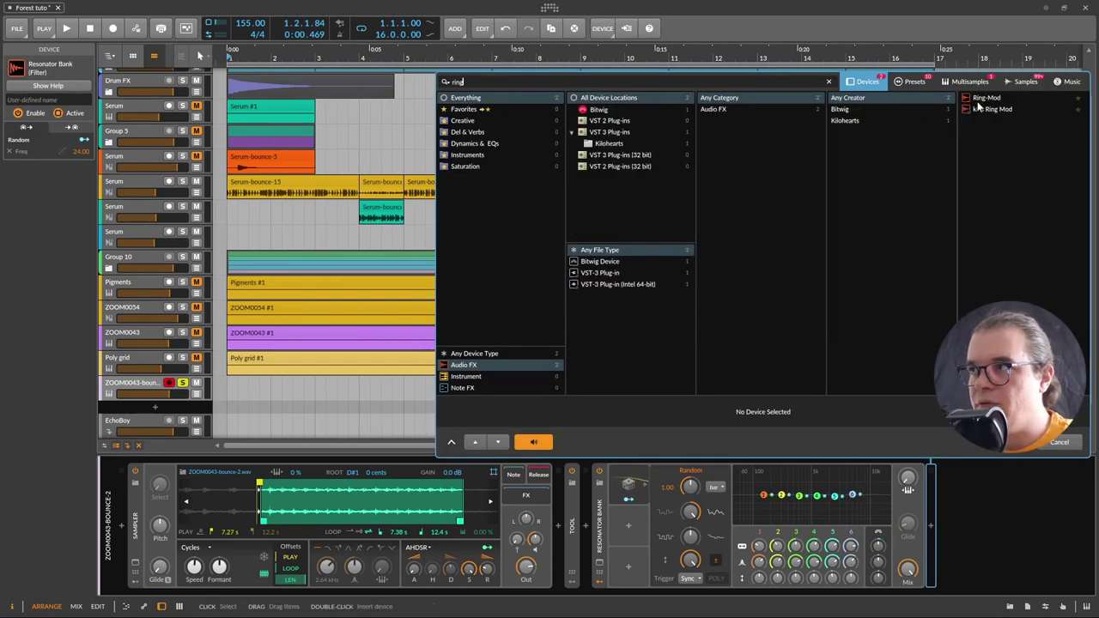
double_click(976, 100)
left_click_drag(988, 496, 991, 502)
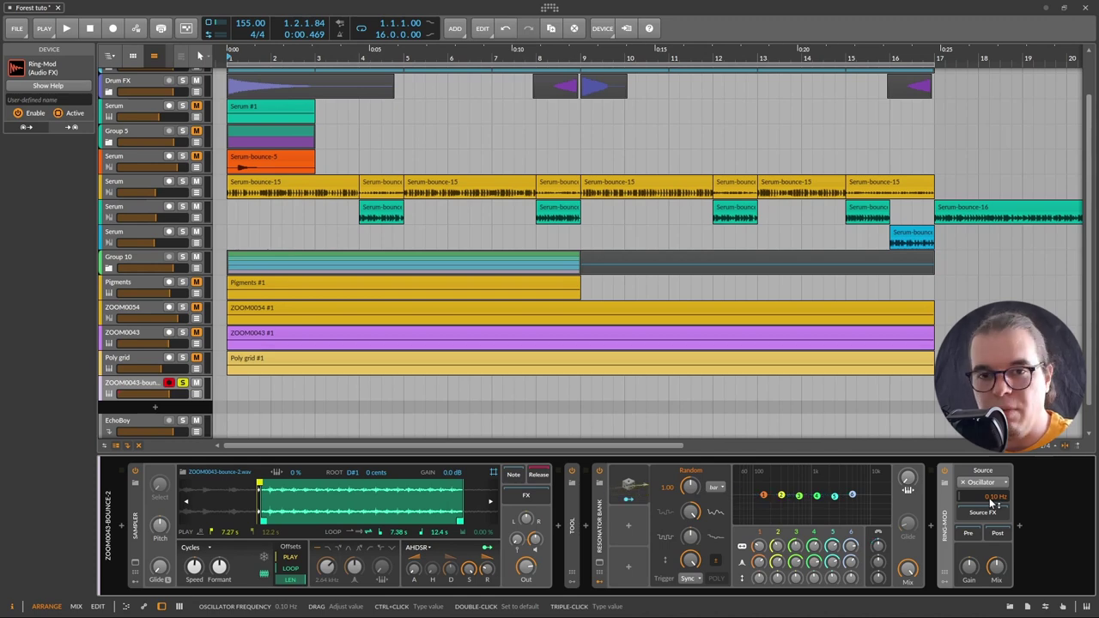
Insert the SerumFX plug-in after the Ring-Mod device
left_click(1026, 525)
type("Serum")
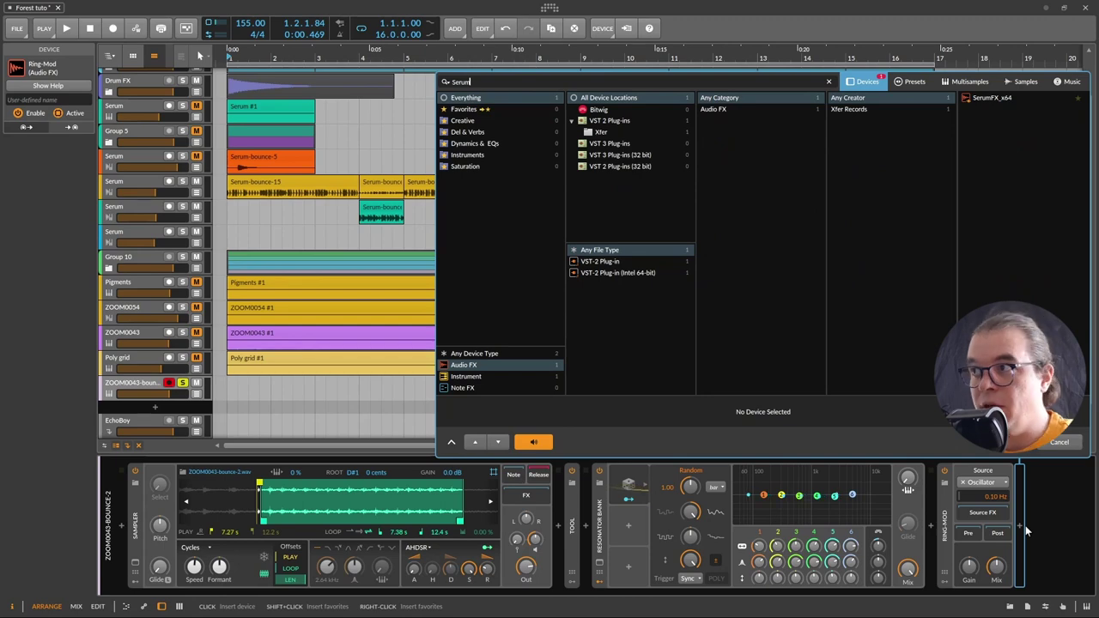
key("Return")
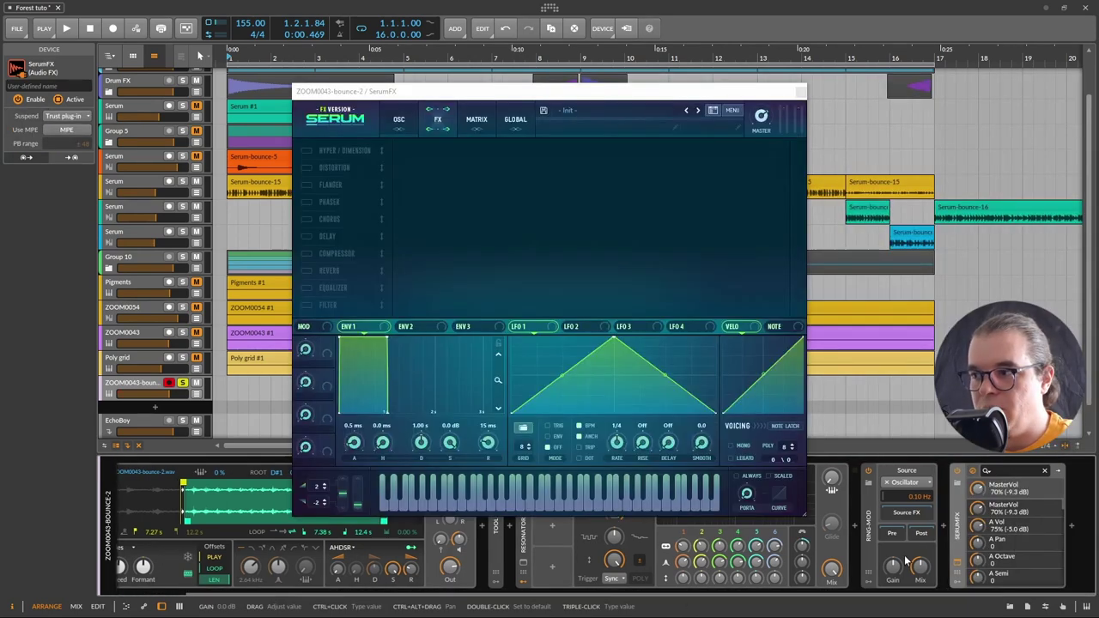
Enable SerumFX's filter effect with the Ring Mod type from the Misc category, and close the plug-in window
left_click(313, 306)
left_click(486, 162)
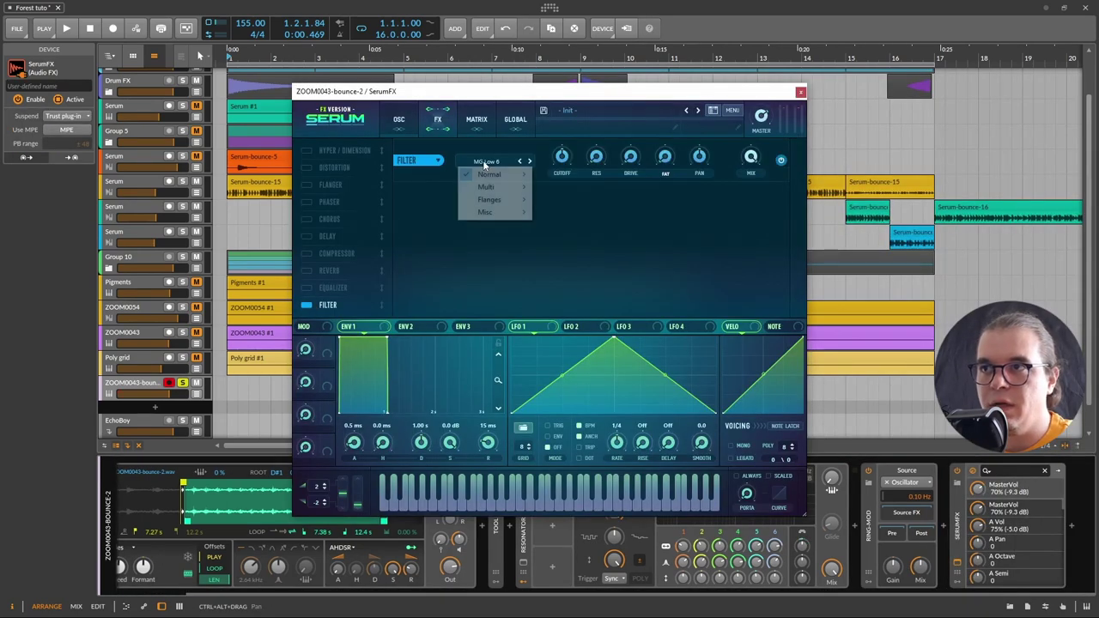
mouse_move(507, 213)
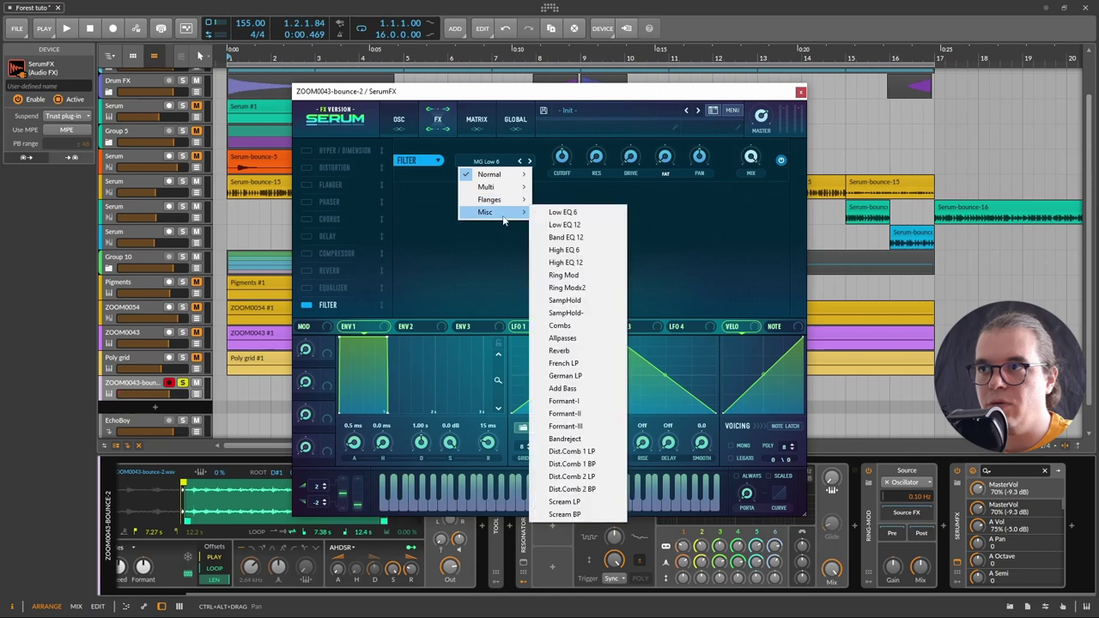
left_click(587, 275)
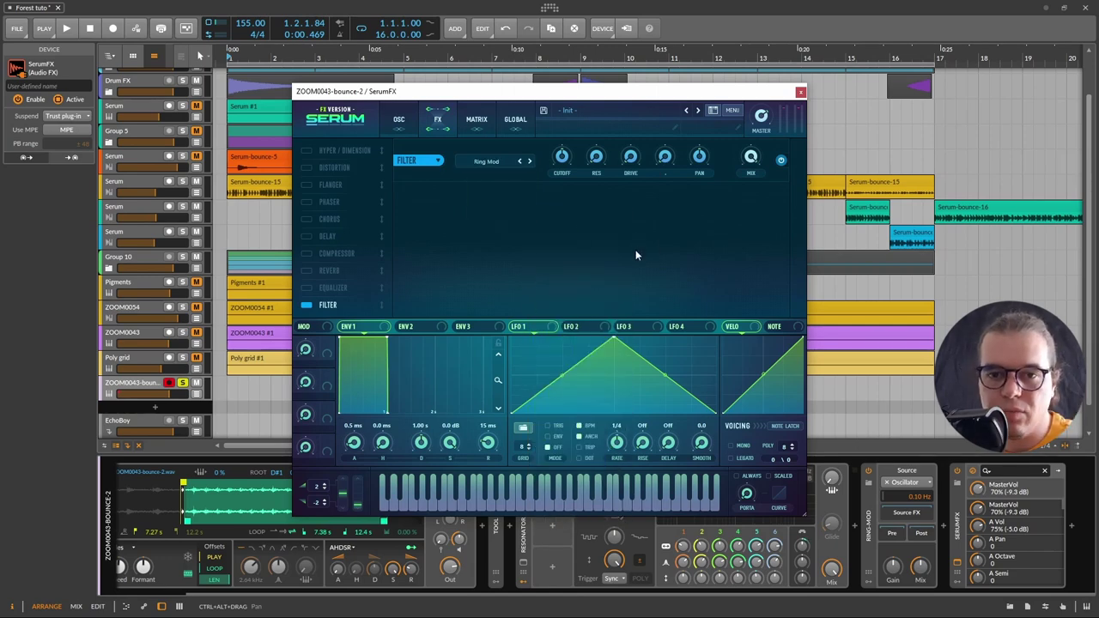
left_click(800, 91)
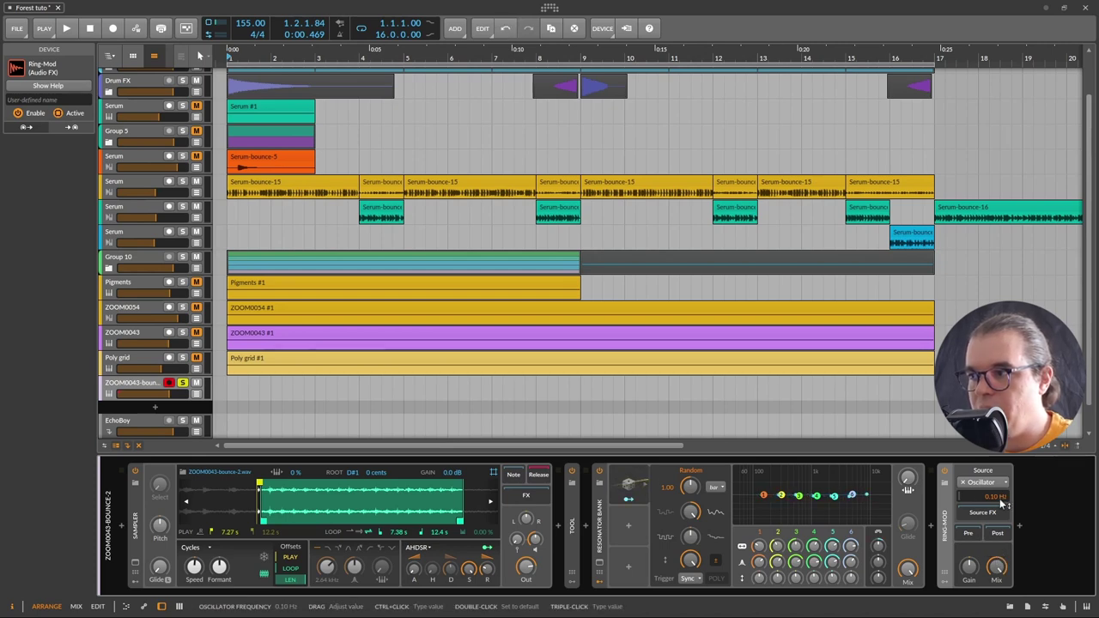
Sweep the Ring-Mod oscillator frequency up to about 10 kHz and settle it at 0.35 Hz
left_click_drag(999, 501, 1000, 601)
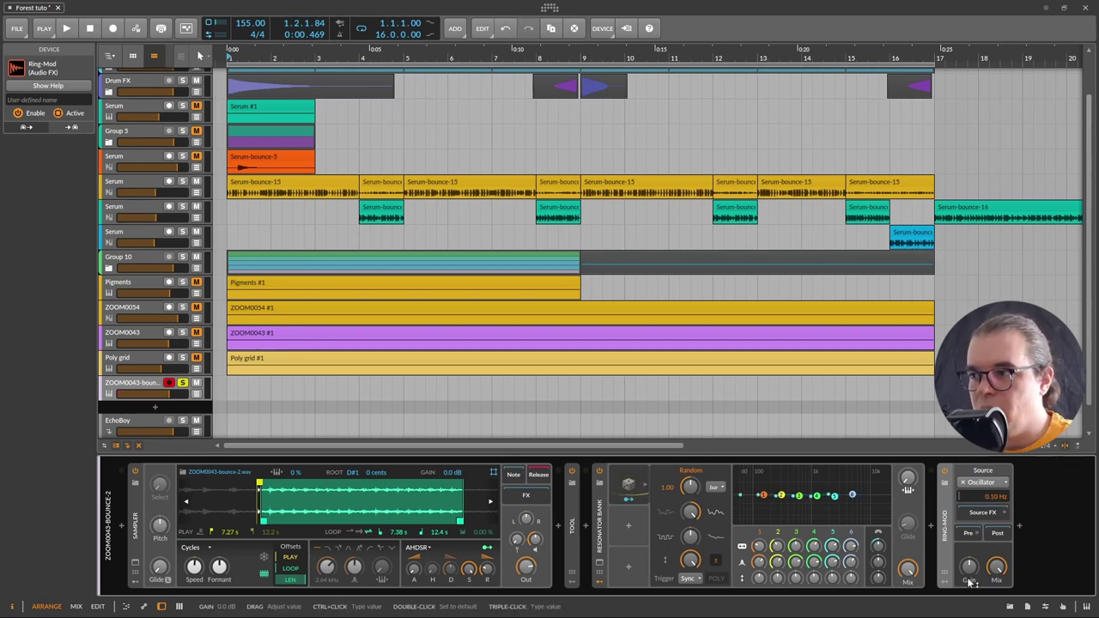
mouse_move(984, 503)
left_mouse_down()
mouse_move(983, 492)
mouse_move(986, 505)
left_mouse_up()
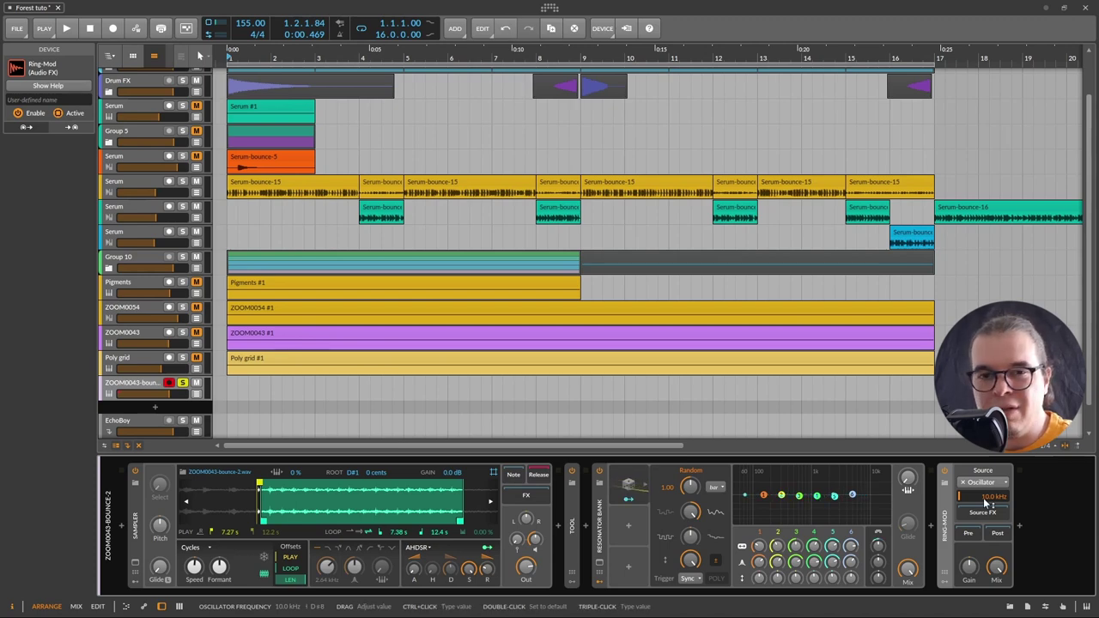
left_click_drag(986, 505, 985, 511)
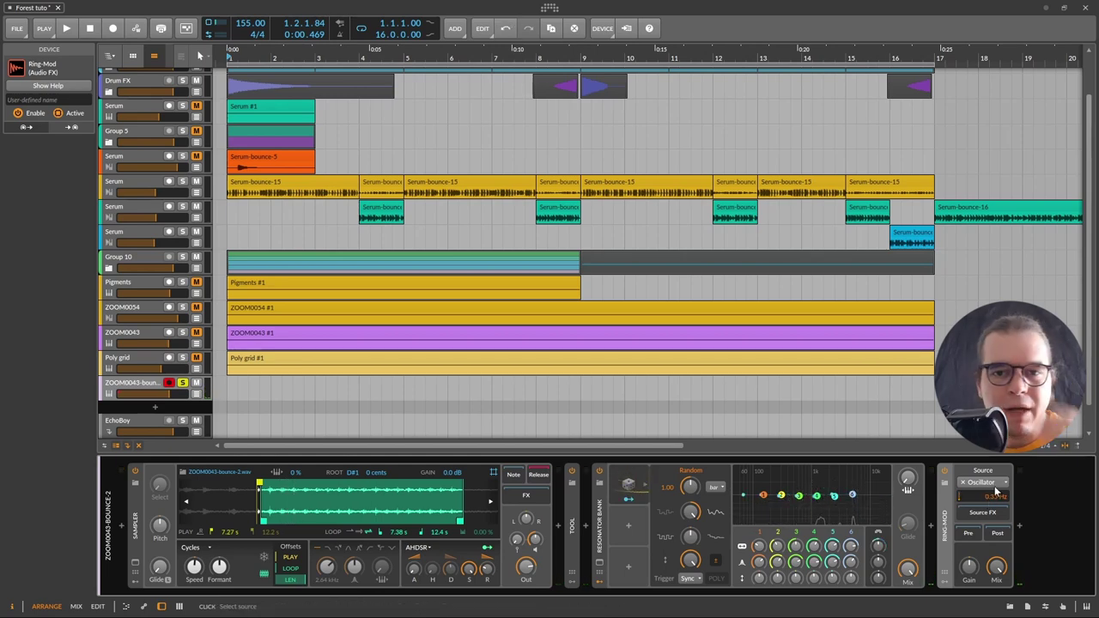
Add a Random modulator to the Ring-Mod device and set its timebase to Bar
left_click(946, 577)
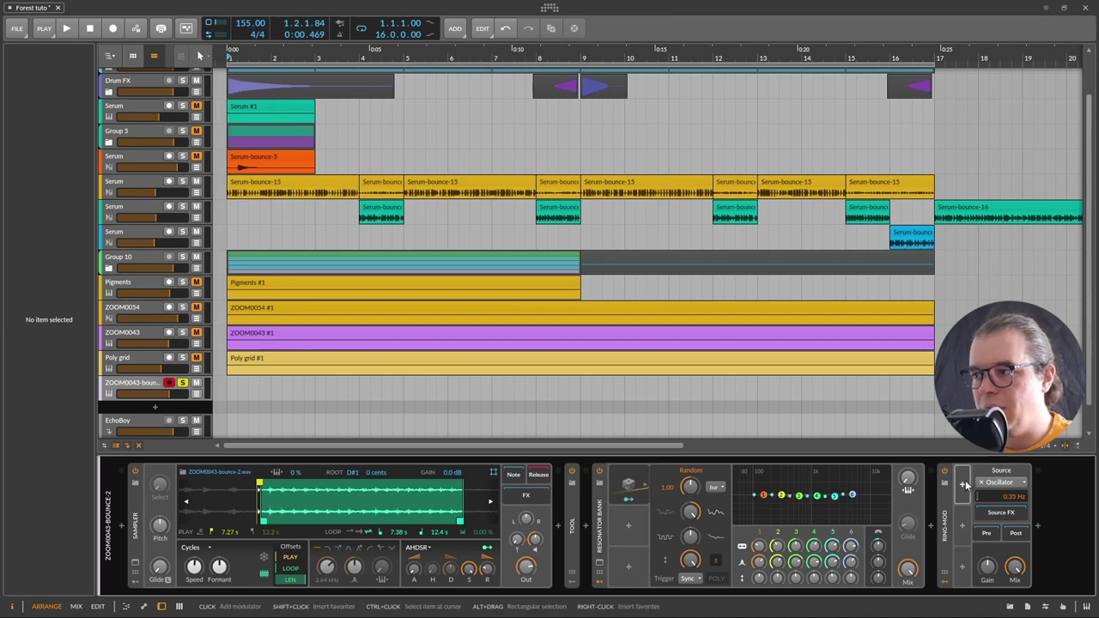
left_click(963, 481)
type("ran")
key("Return")
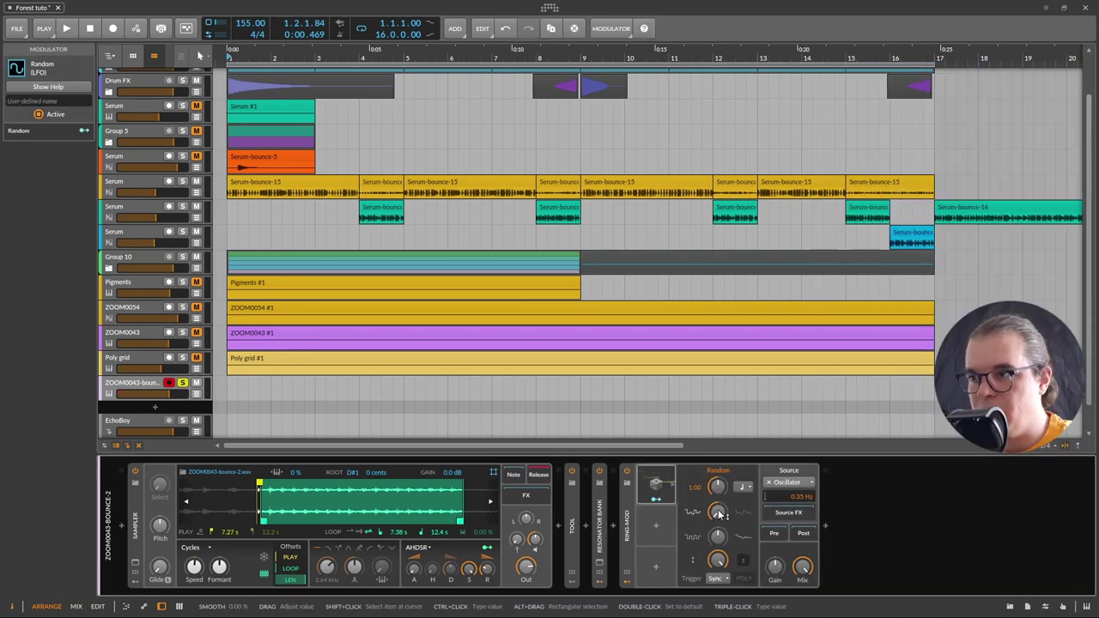
left_click(746, 486)
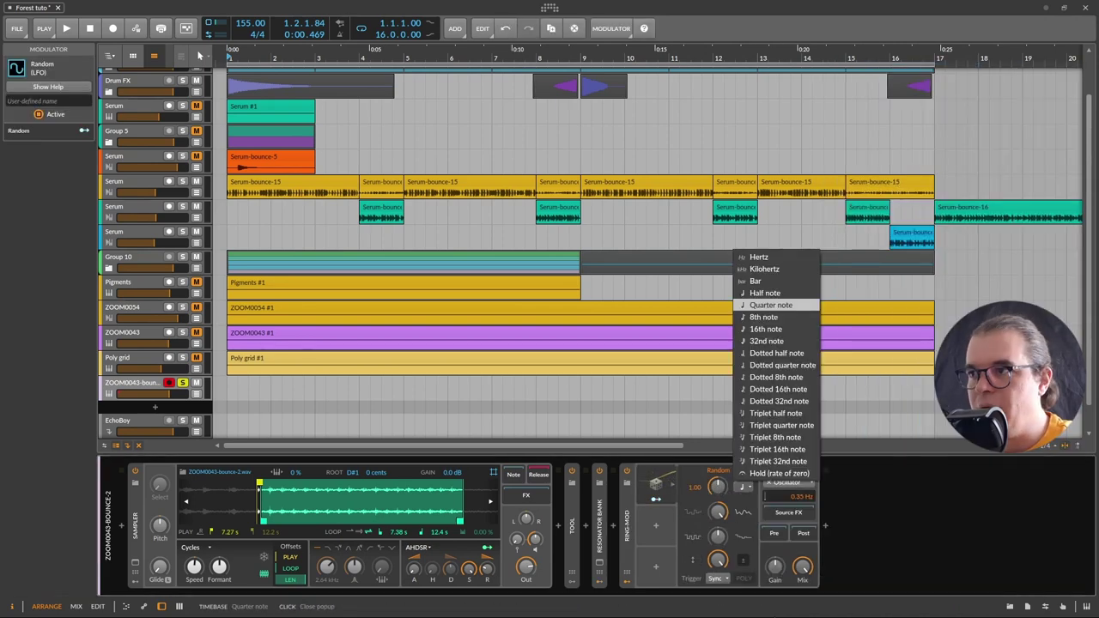
left_click(766, 283)
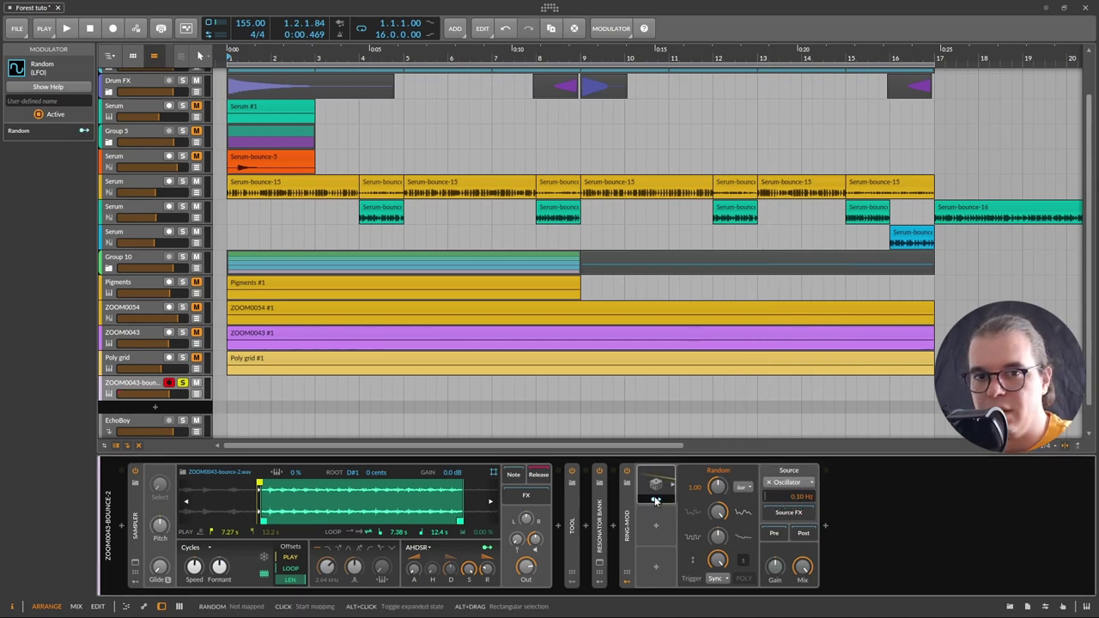
Map the Random modulator to the Ring-Mod's oscillator frequency with a modulation amount of about ×2239
left_click_drag(791, 500, 791, 412)
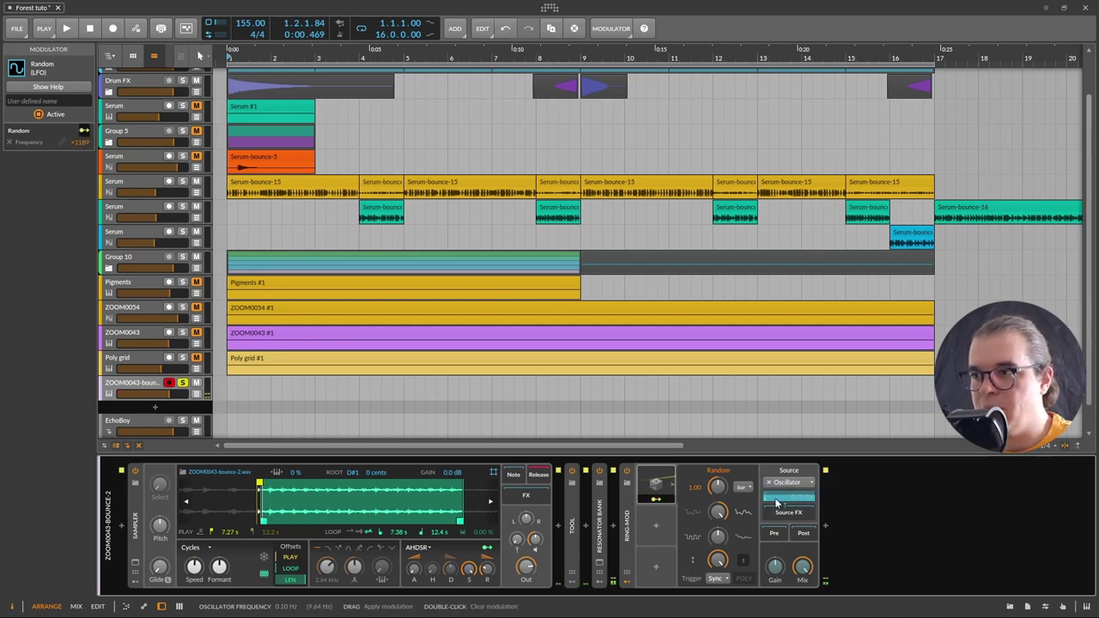
left_click_drag(788, 496, 789, 486)
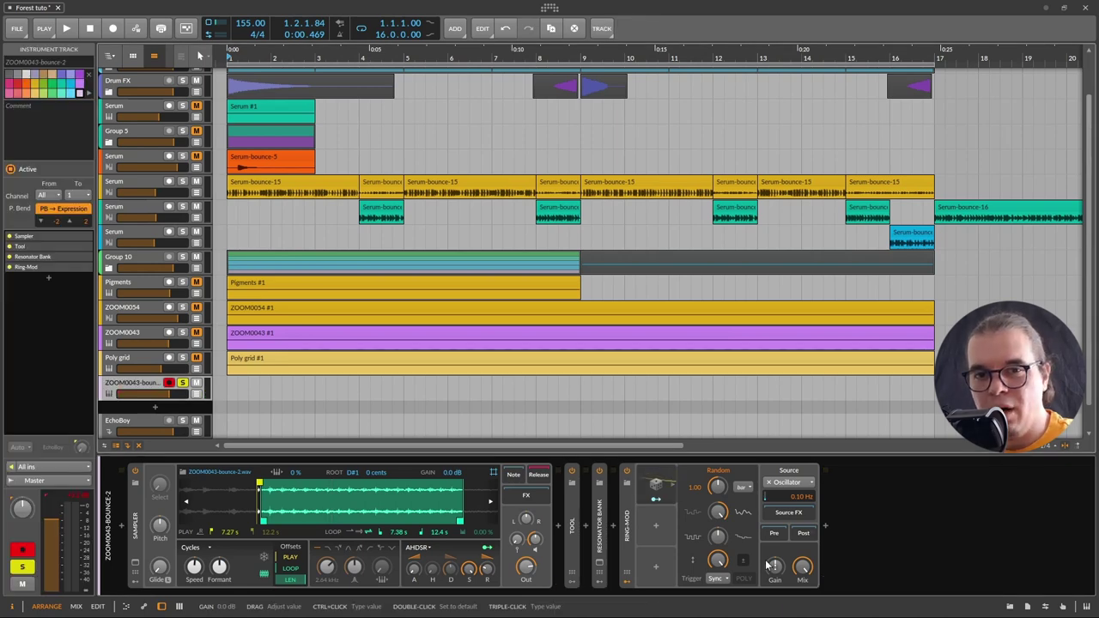
Insert a Pitch Shifter device after the Ring-Mod and collapse the Ring-Mod device
left_click(825, 526)
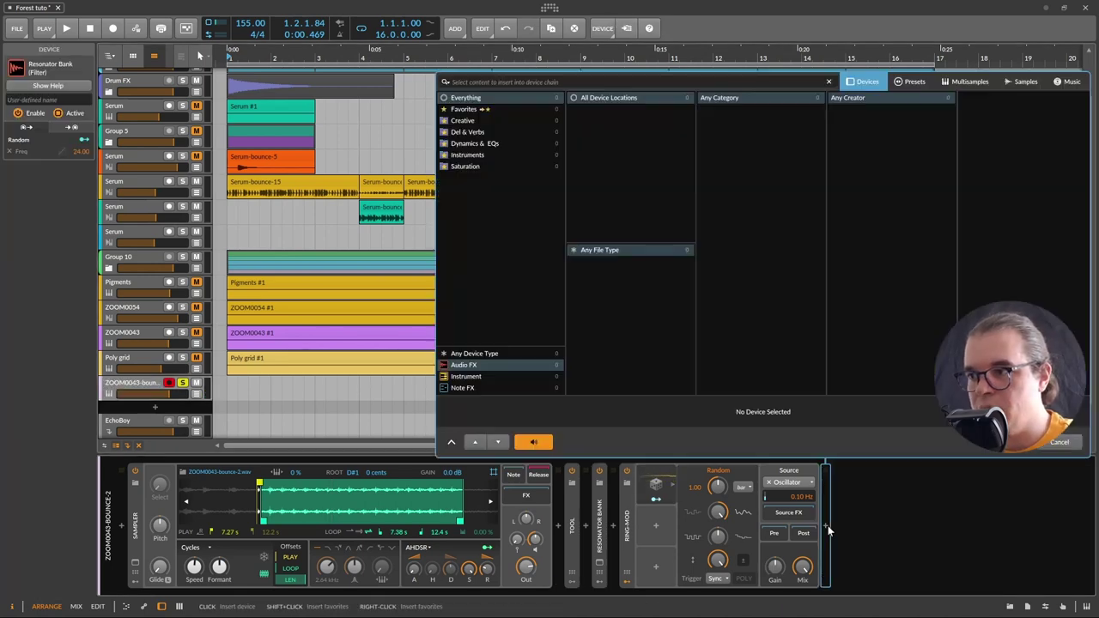
type("pitch")
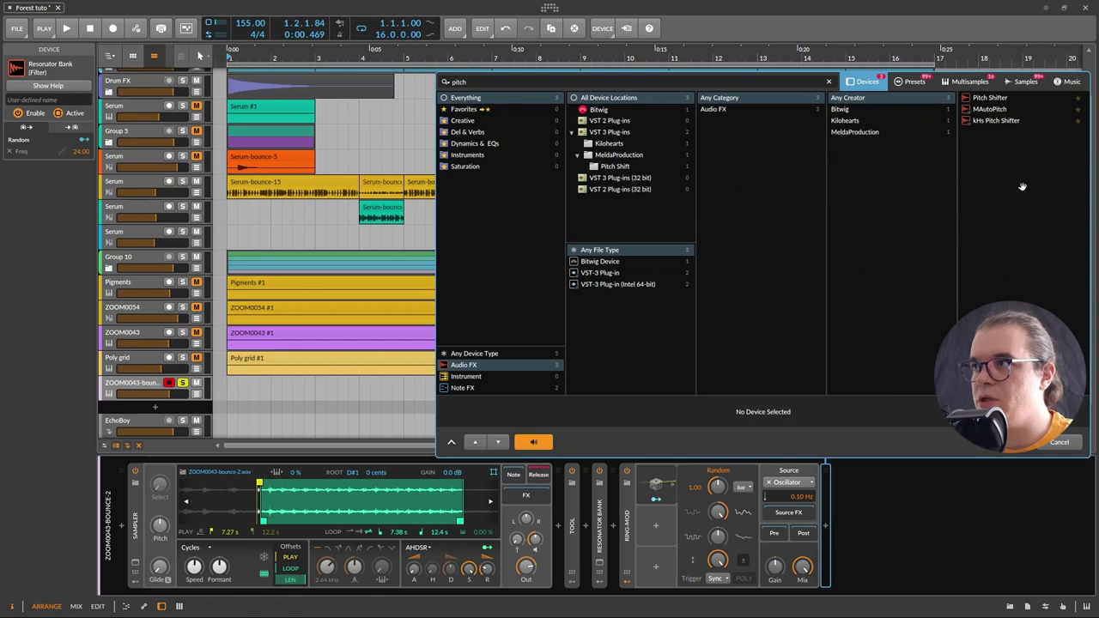
key("Down")
key("Return")
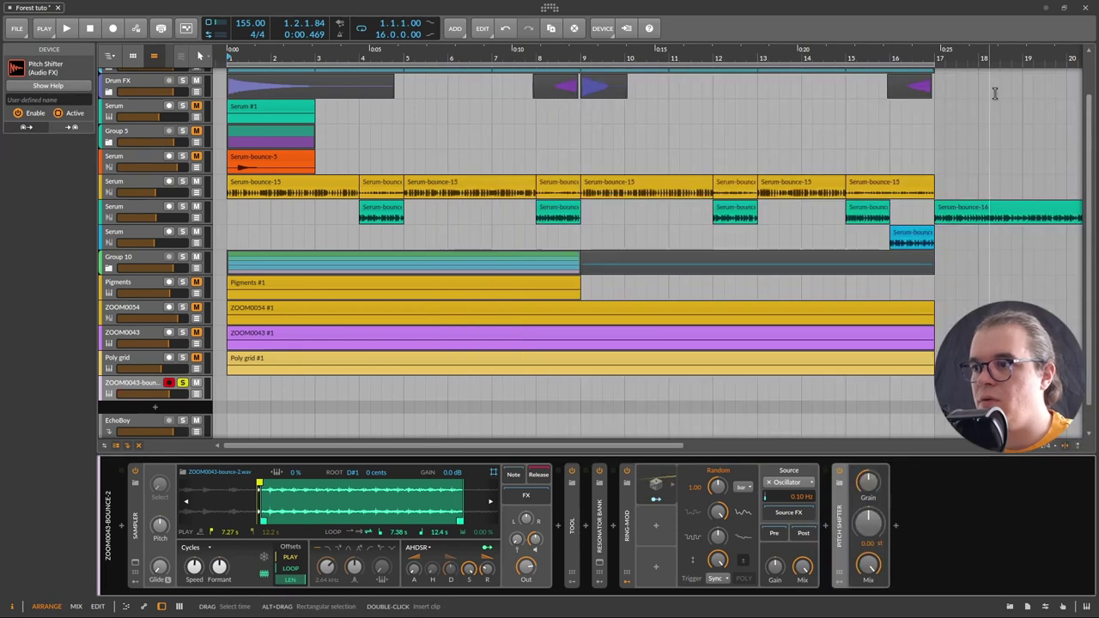
left_click(627, 581)
double_click(630, 542)
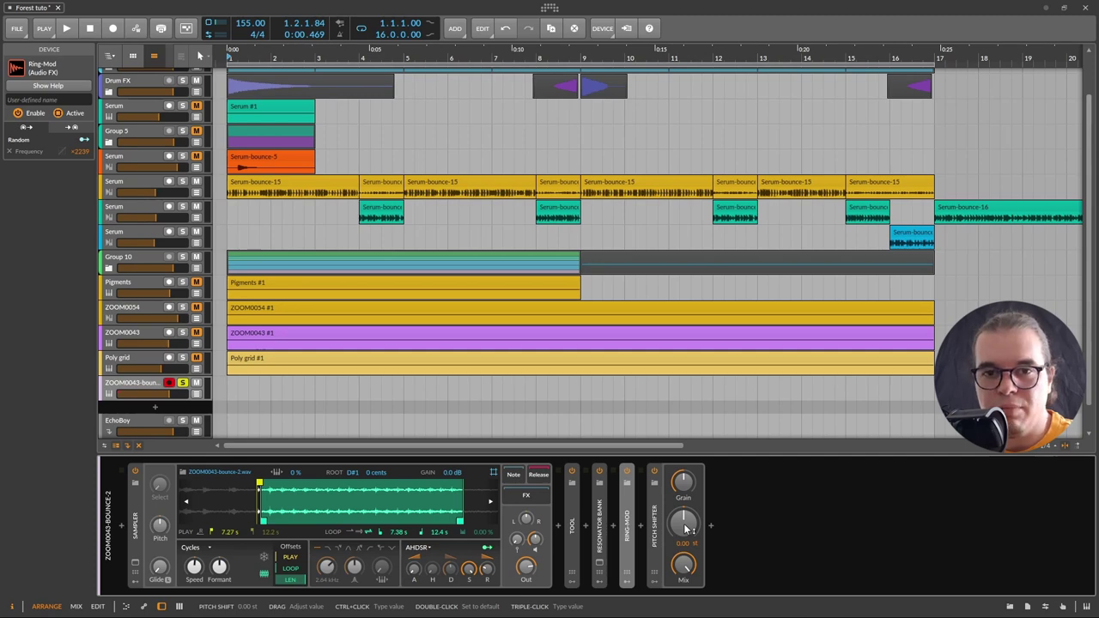
Try raising the Pitch Shifter's pitch to about 3.42 semitones, and reset it to 0.00 st
mouse_move(686, 528)
left_mouse_down()
mouse_move(685, 550)
mouse_move(685, 514)
mouse_move(685, 527)
left_mouse_up()
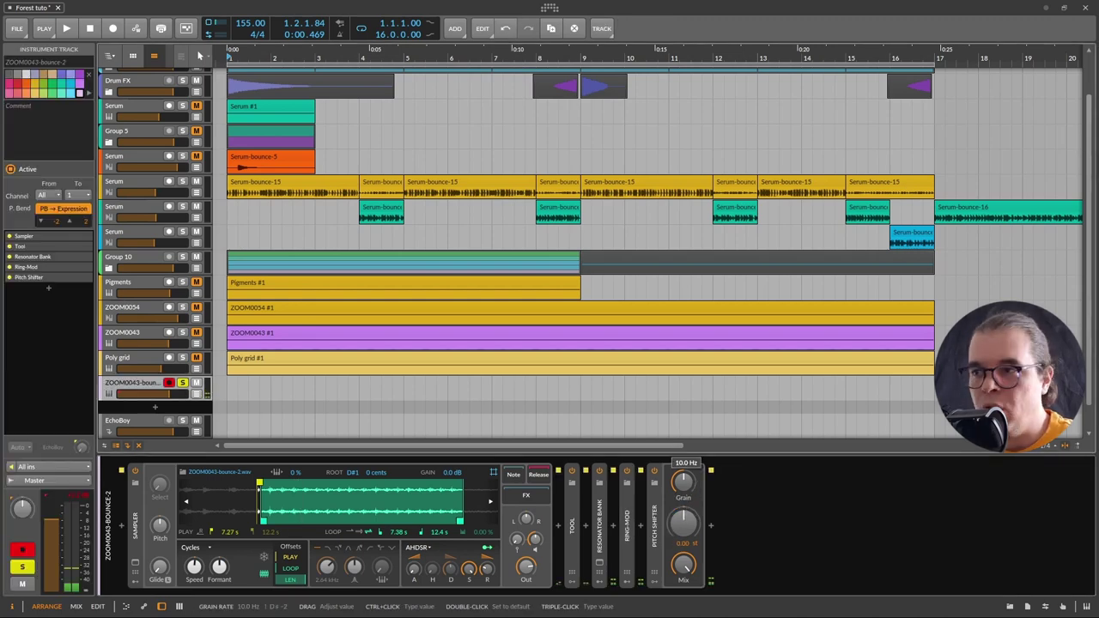
mouse_move(684, 522)
left_mouse_down()
mouse_move(684, 534)
mouse_move(684, 510)
left_mouse_up()
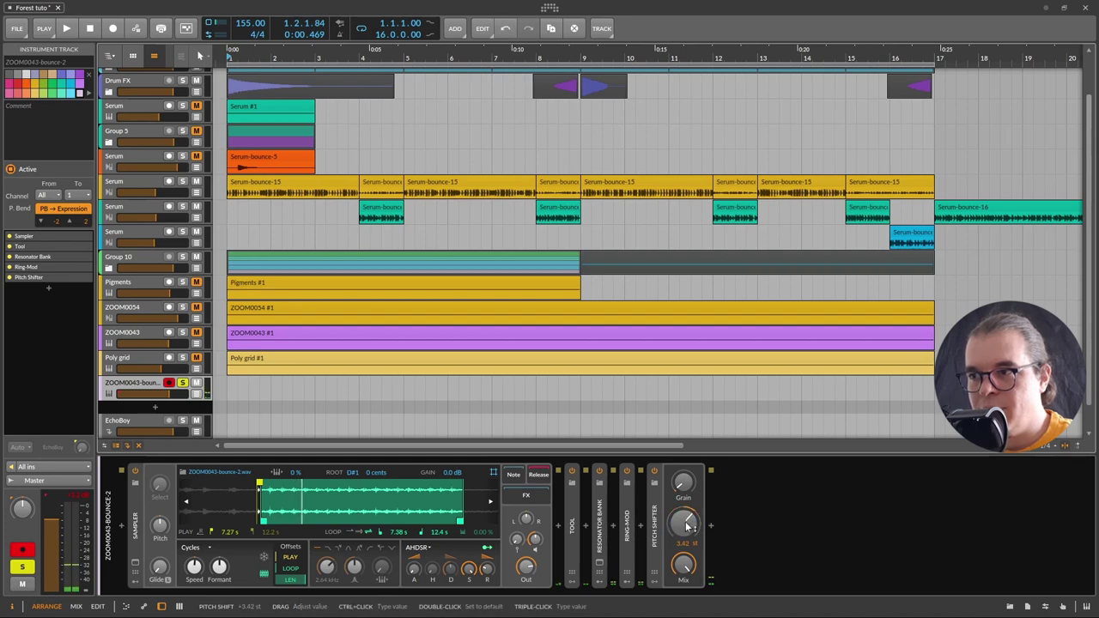
double_click(696, 517)
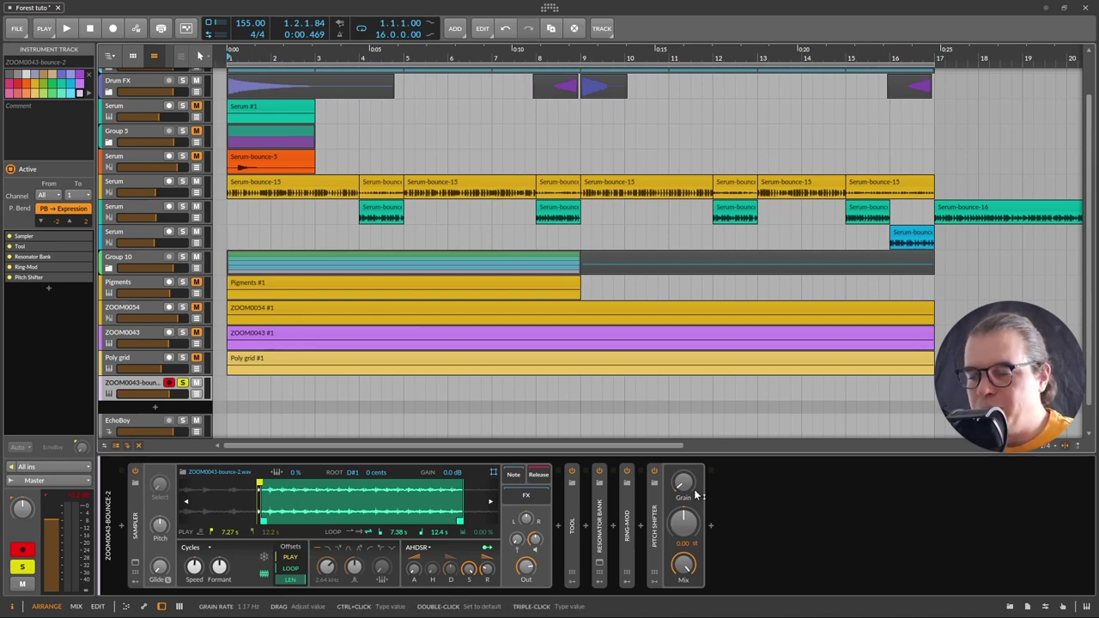
Add a Classic LFO modulator to the Pitch Shifter and show its settings
left_click(654, 585)
left_click(675, 486)
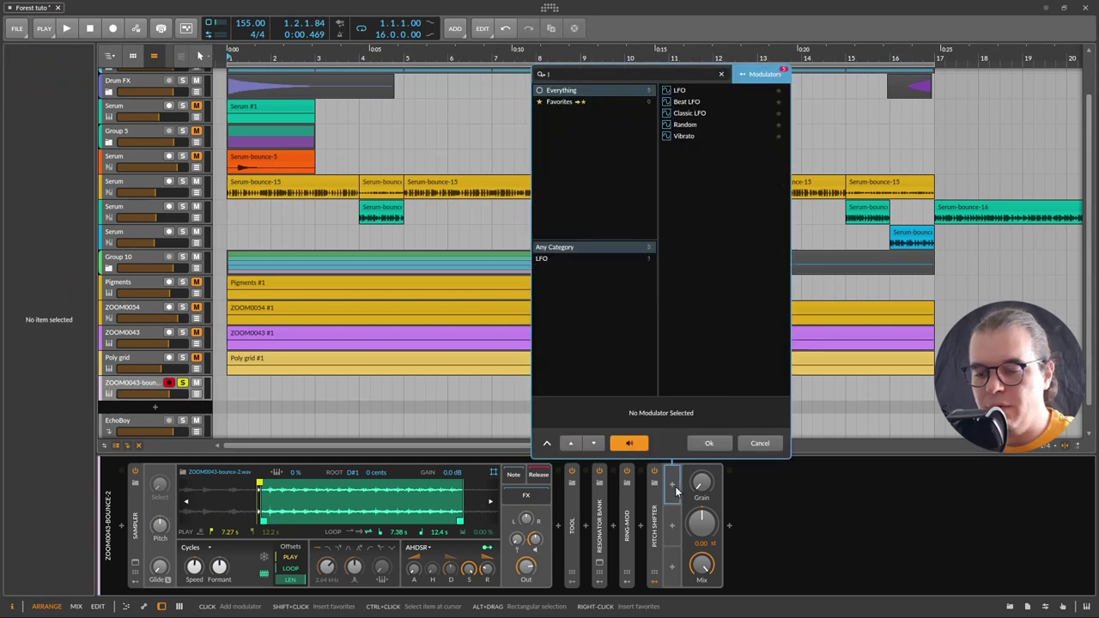
type("lfo")
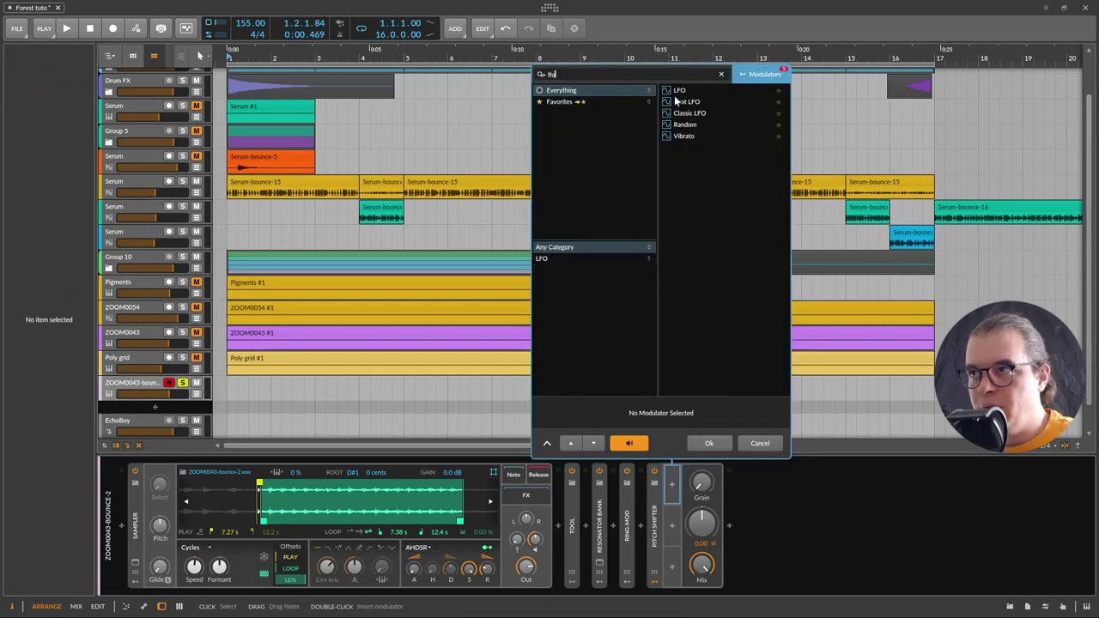
double_click(690, 115)
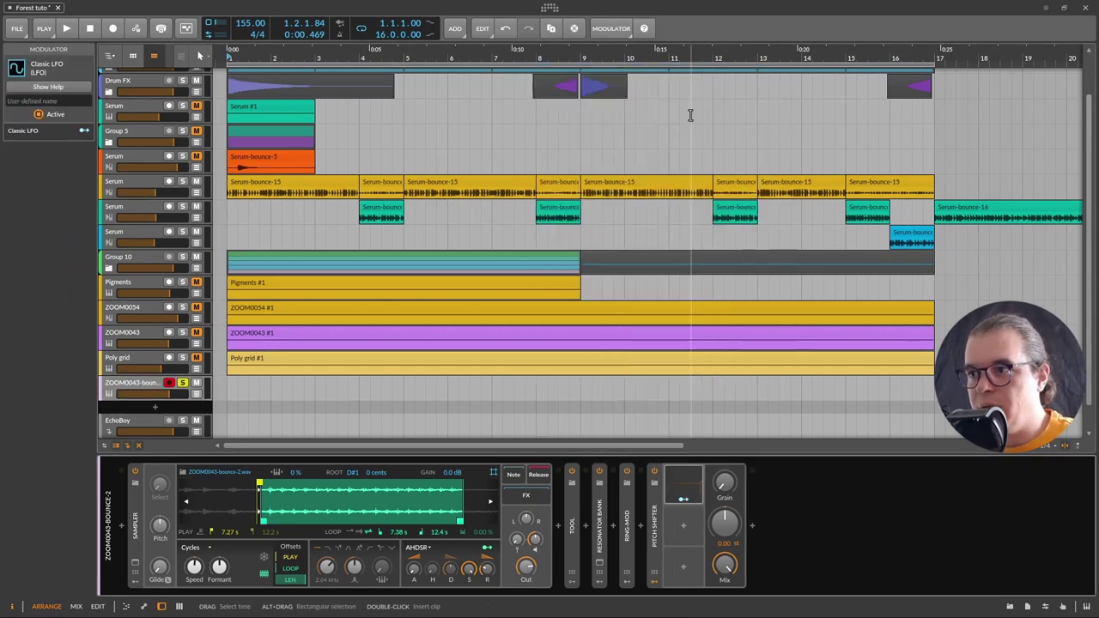
left_click(675, 494)
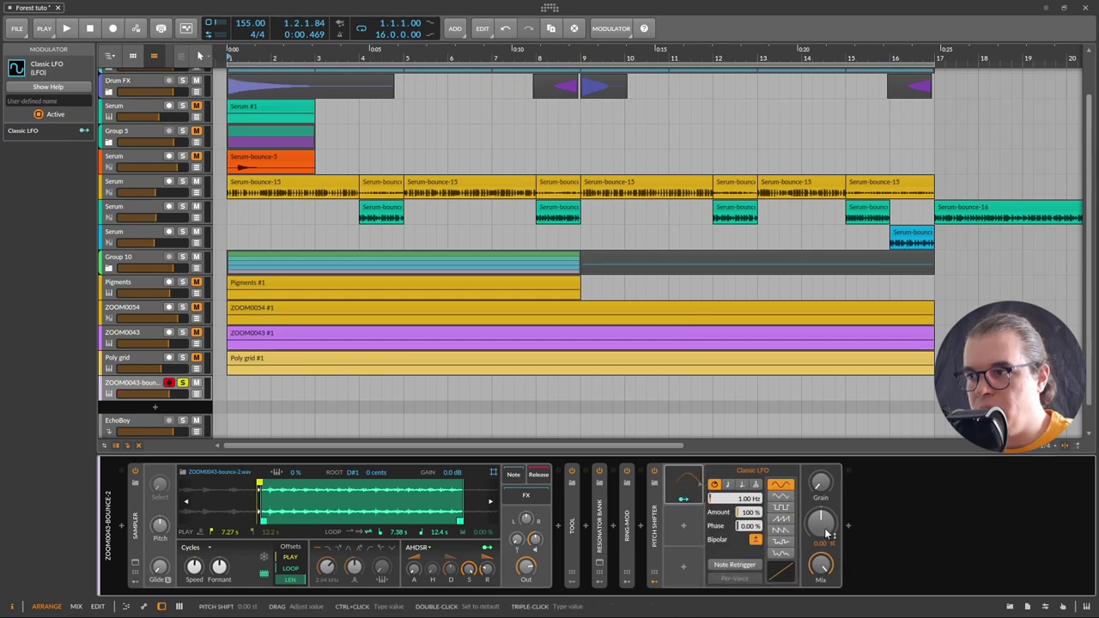
Map the Classic LFO to the Pitch Shifter's pitch and set the modulation amount to 12.00 semitones
mouse_move(827, 534)
left_mouse_down()
mouse_move(827, 519)
mouse_move(827, 530)
left_mouse_up()
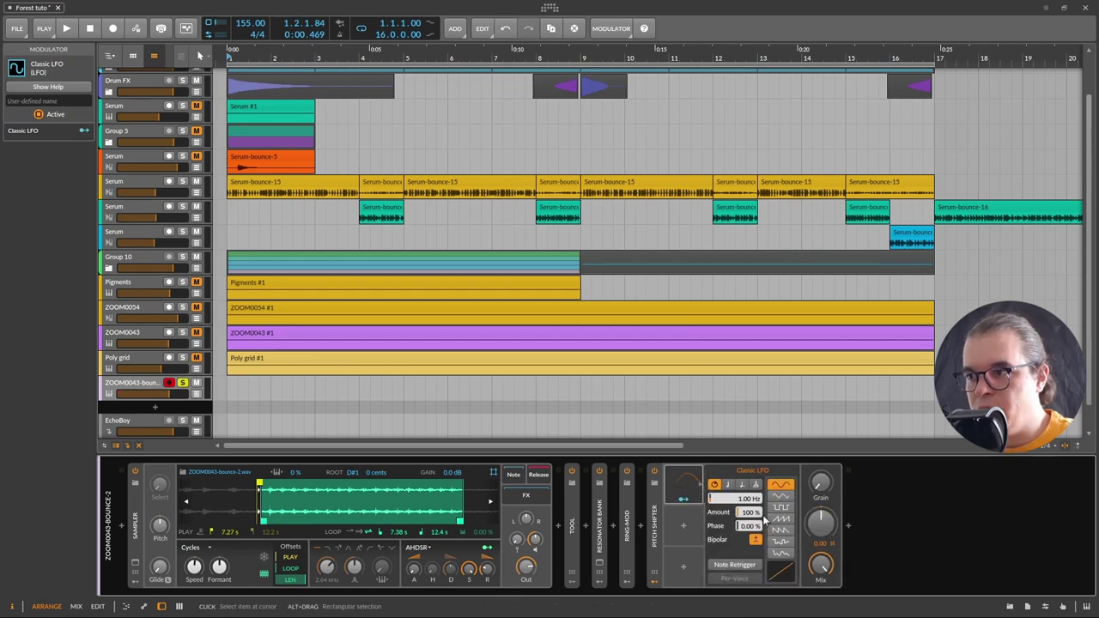
left_click(682, 498)
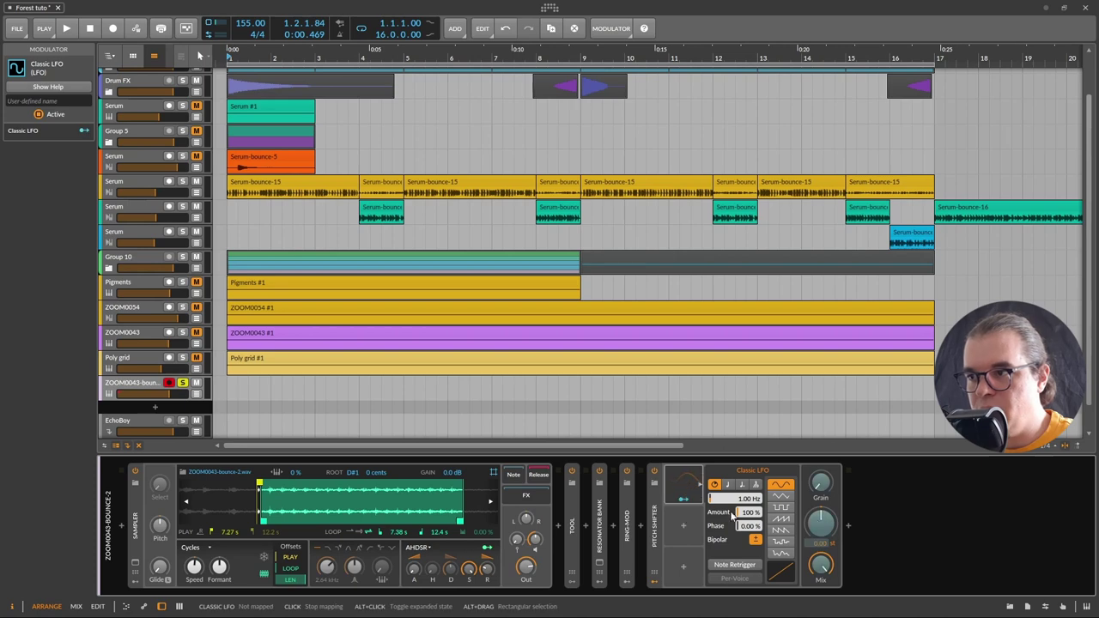
left_click_drag(821, 524, 821, 512)
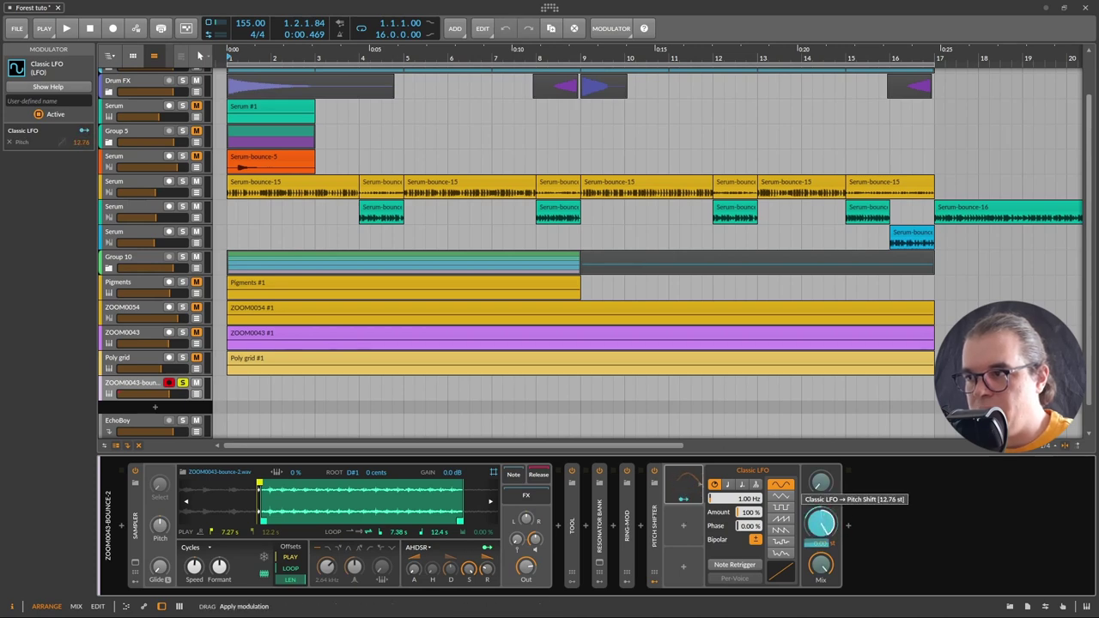
left_click(684, 499)
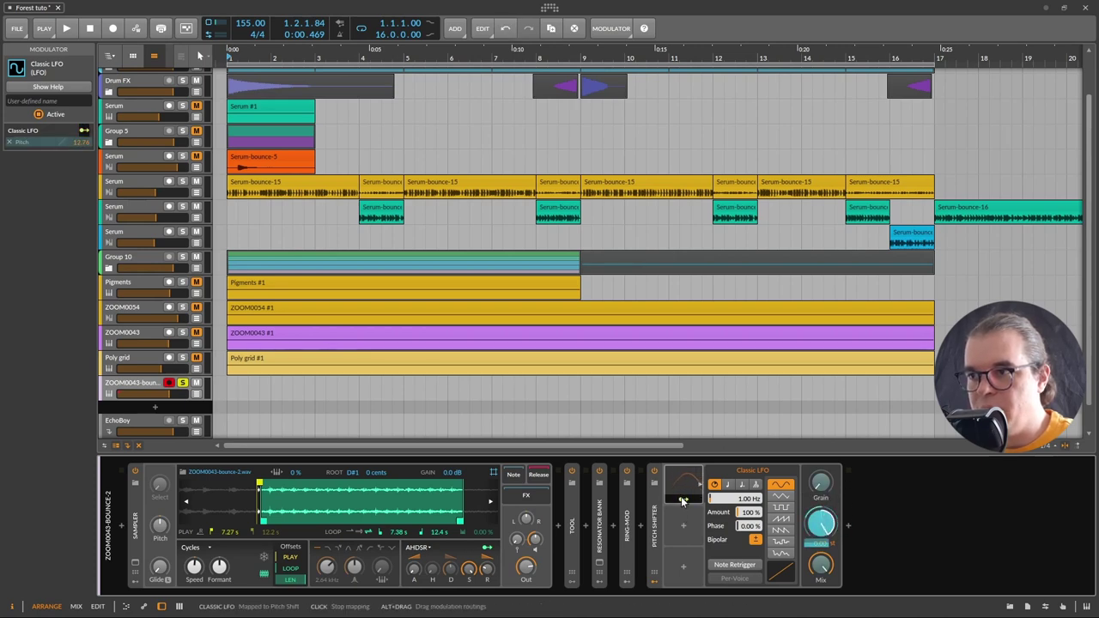
double_click(79, 143)
type("12.7 st")
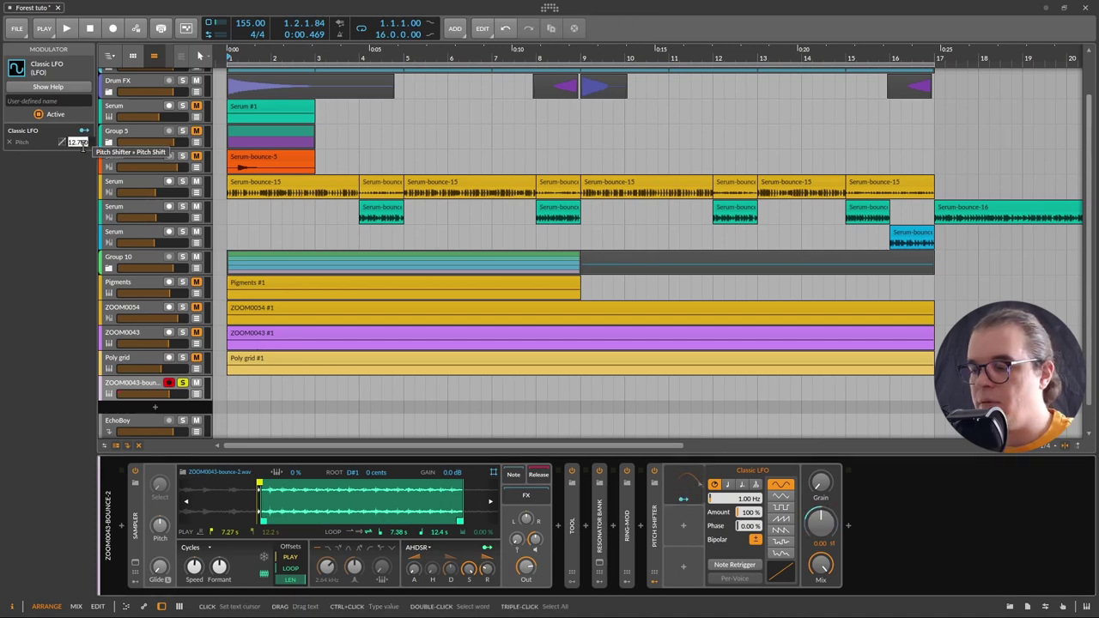
key("Return")
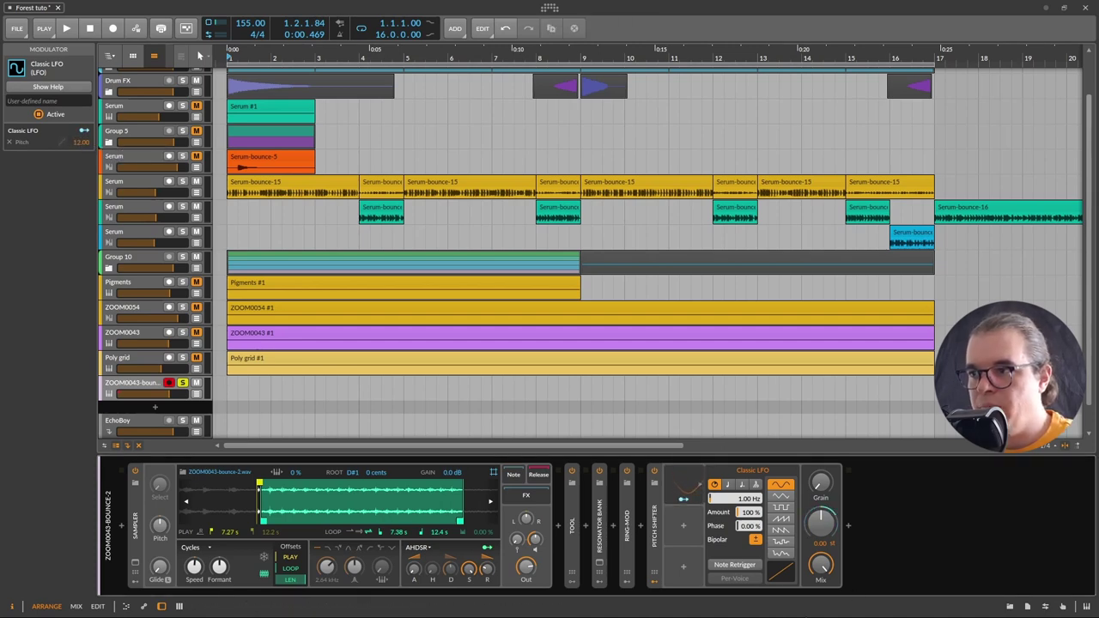
Set the Classic LFO to a triangle waveform with a tempo-synced rate of 2/1
left_click(791, 497)
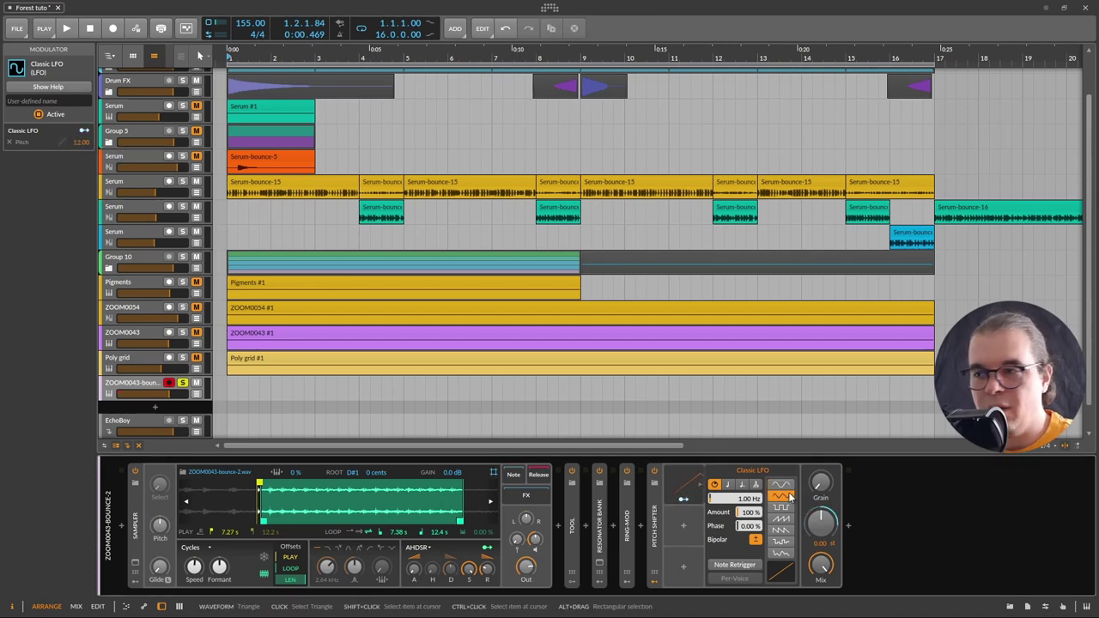
left_click(728, 487)
left_click(737, 499)
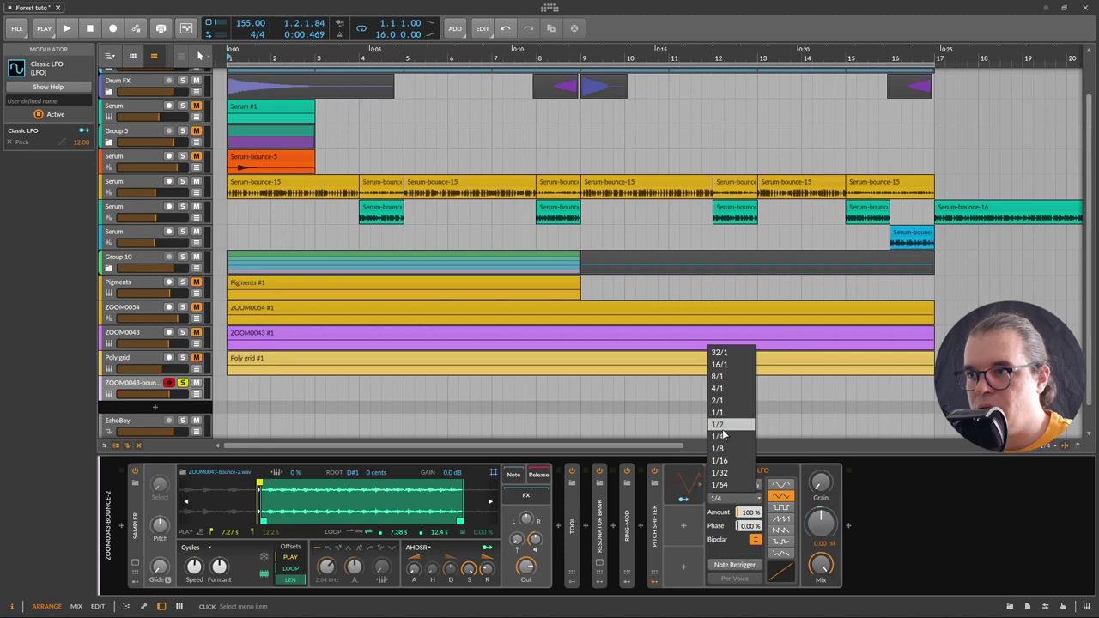
left_click(718, 400)
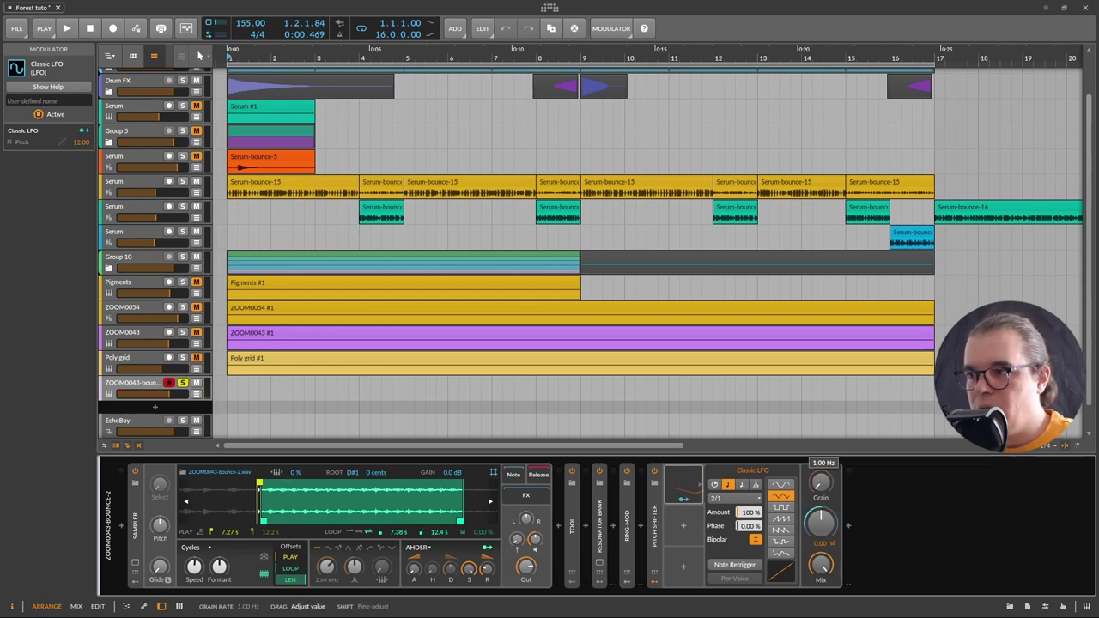
Add a Random modulator to the Pitch Shifter and raise its smoothing to 100%
left_click(687, 522)
type("ranbd")
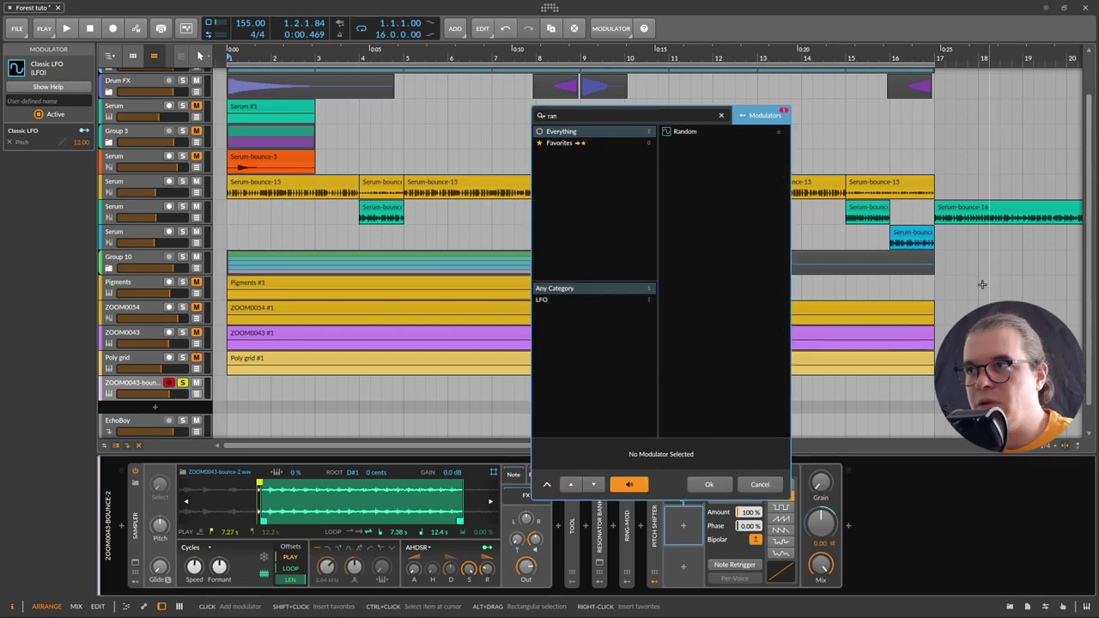
key("Return")
left_click_drag(743, 519, 745, 488)
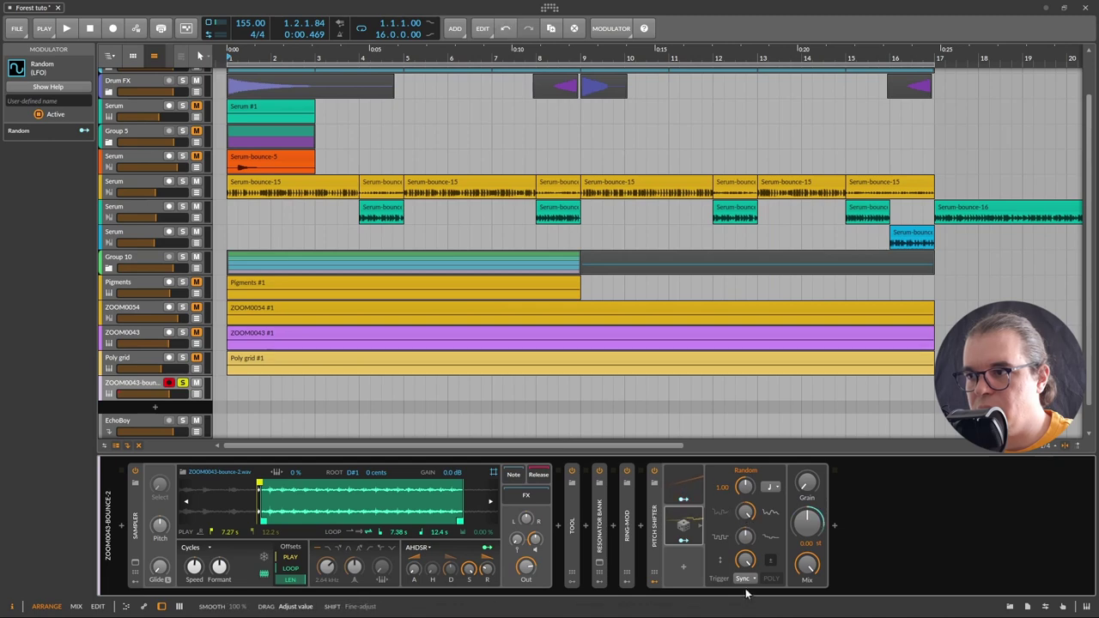
Map the Random modulator to the Pitch Shifter's grain rate by about ×25.70, using a quarter-note timebase
left_click(684, 539)
left_click_drag(816, 493, 816, 481)
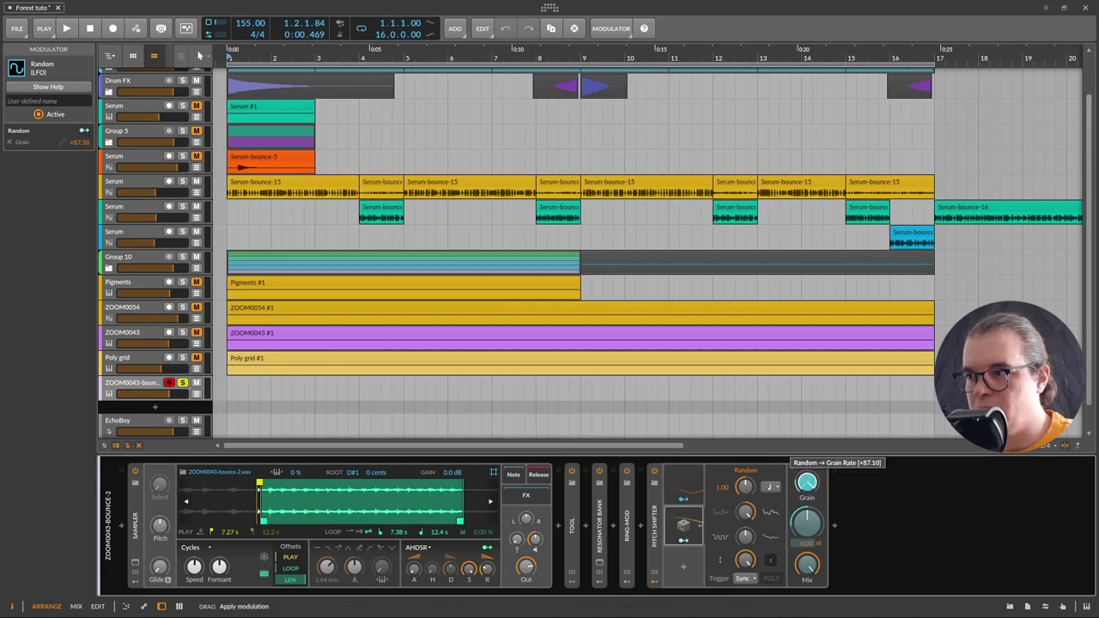
left_click(771, 487)
left_click(786, 305)
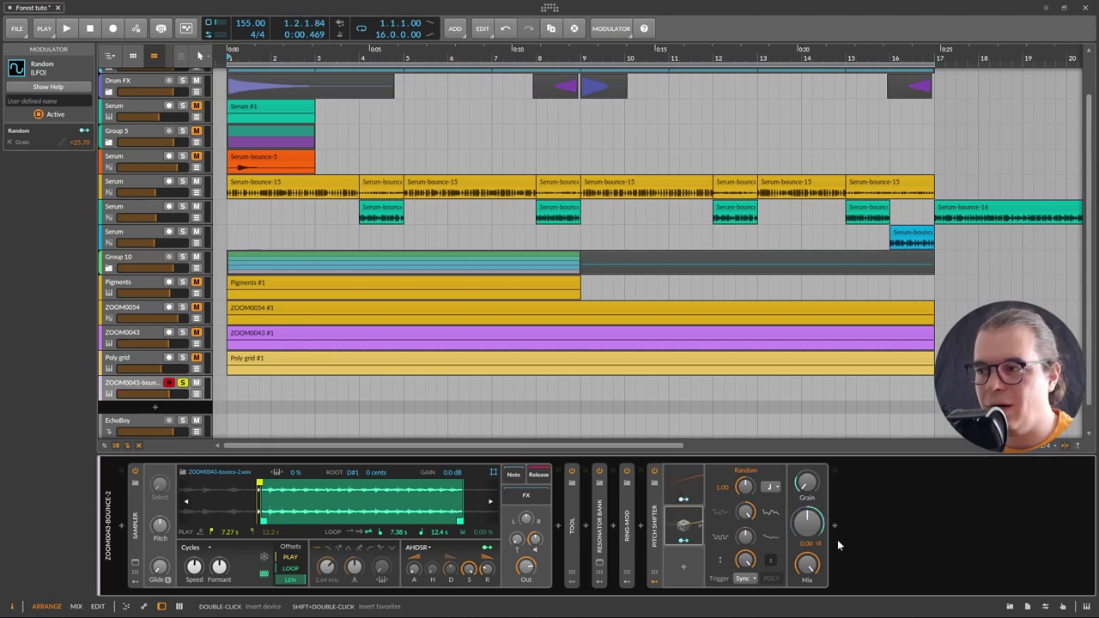
Collapse the Pitch Shifter and insert a Peak Limiter device after it
left_click(655, 587)
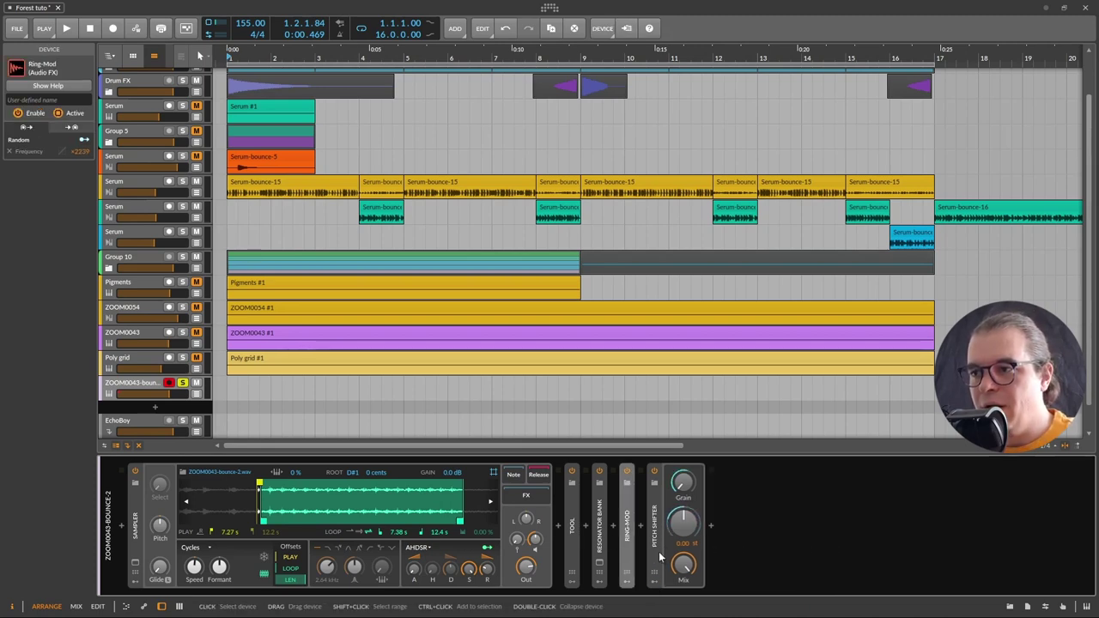
double_click(653, 555)
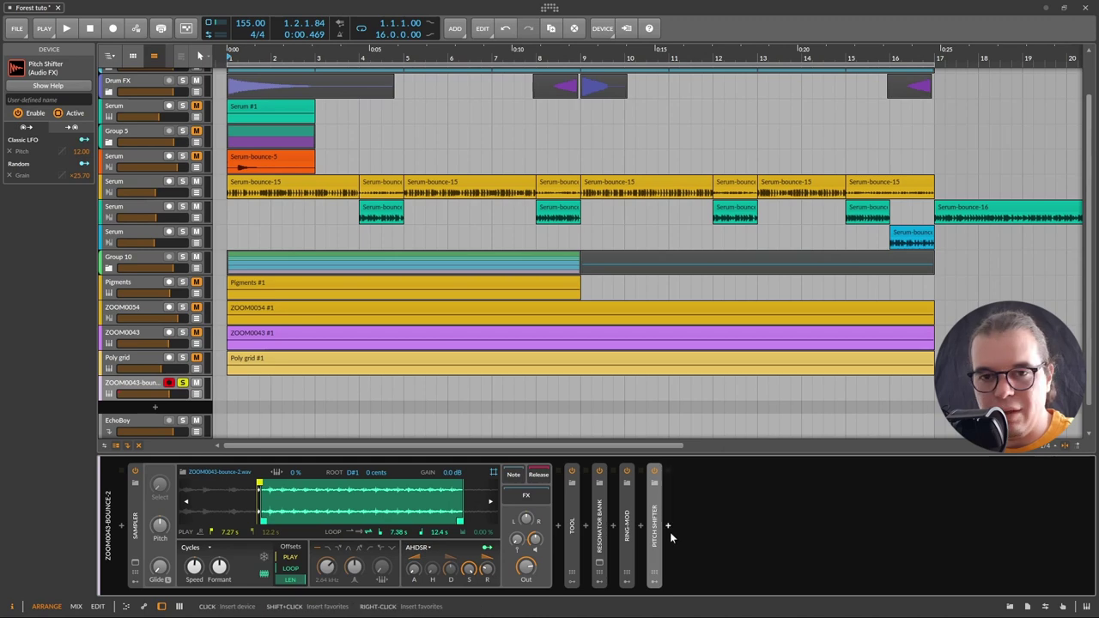
left_click(671, 527)
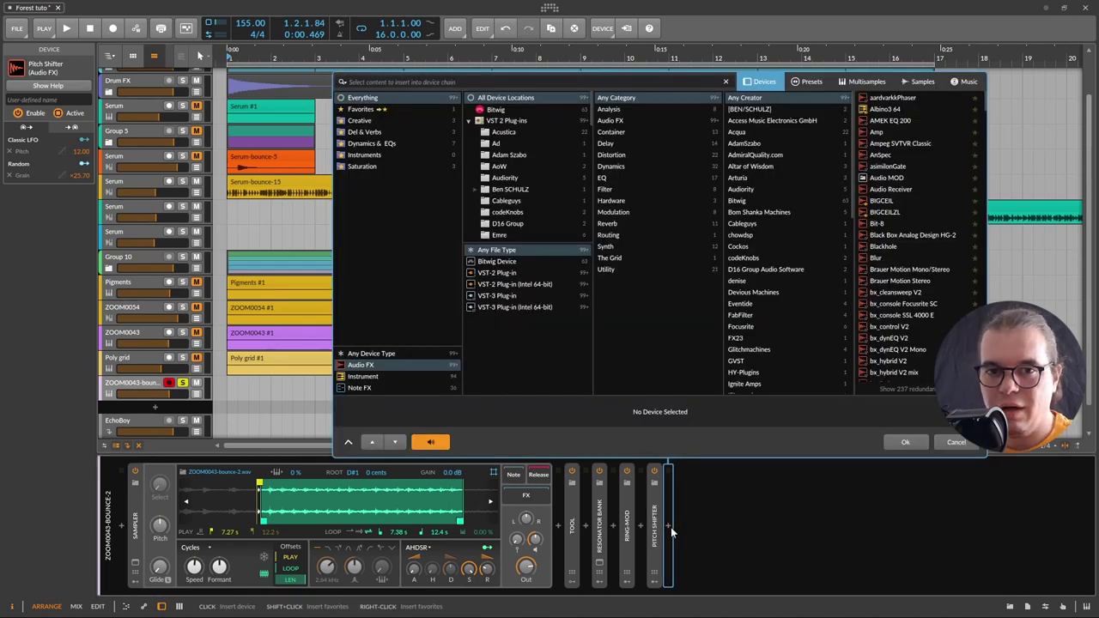
type("limi")
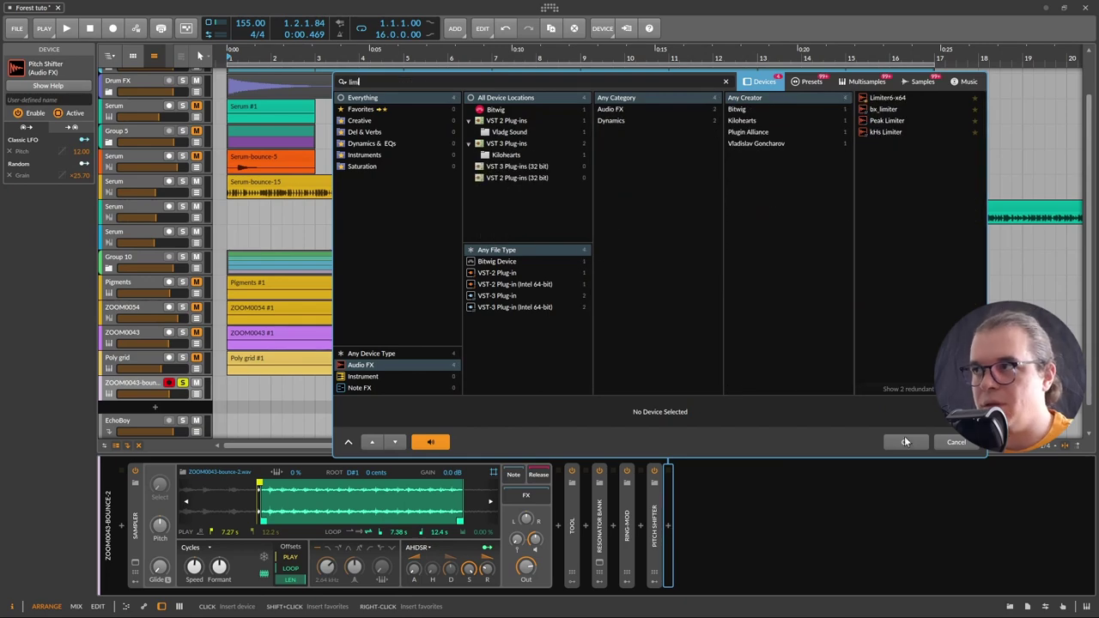
double_click(892, 121)
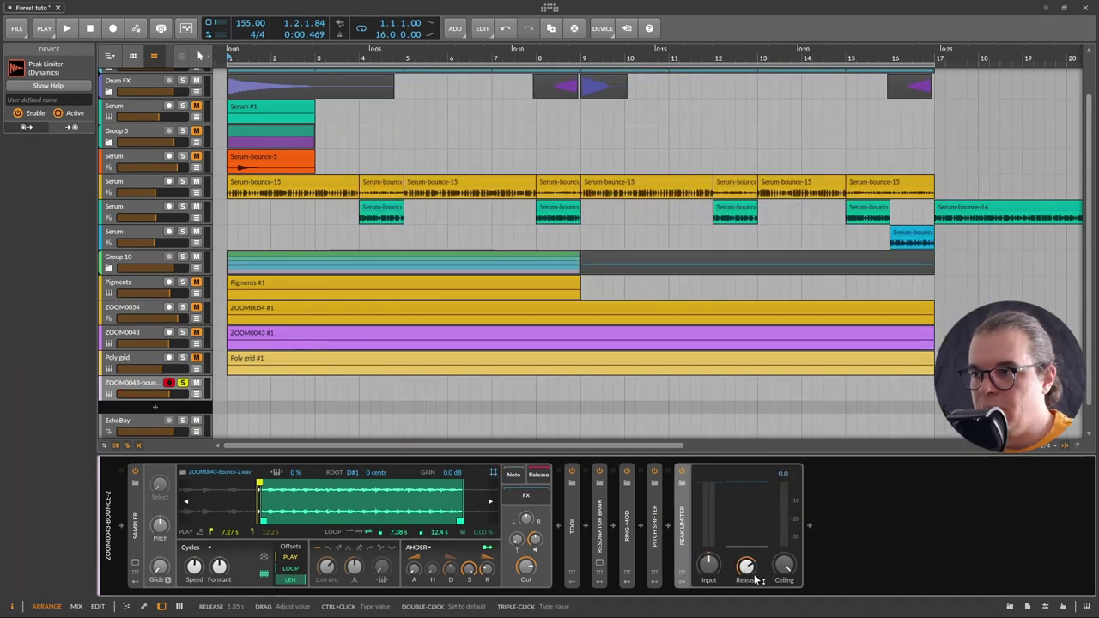
Set the Peak Limiter's release to 108 ms and its ceiling to about -19.7 dB, and collapse the device
left_click_drag(743, 570, 743, 593)
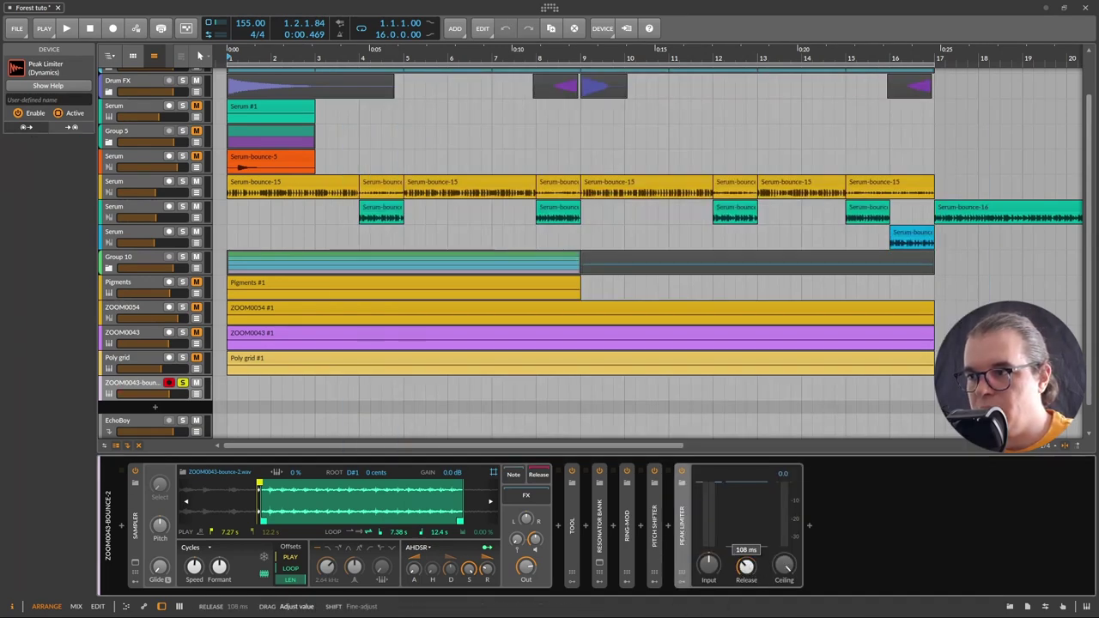
mouse_move(786, 567)
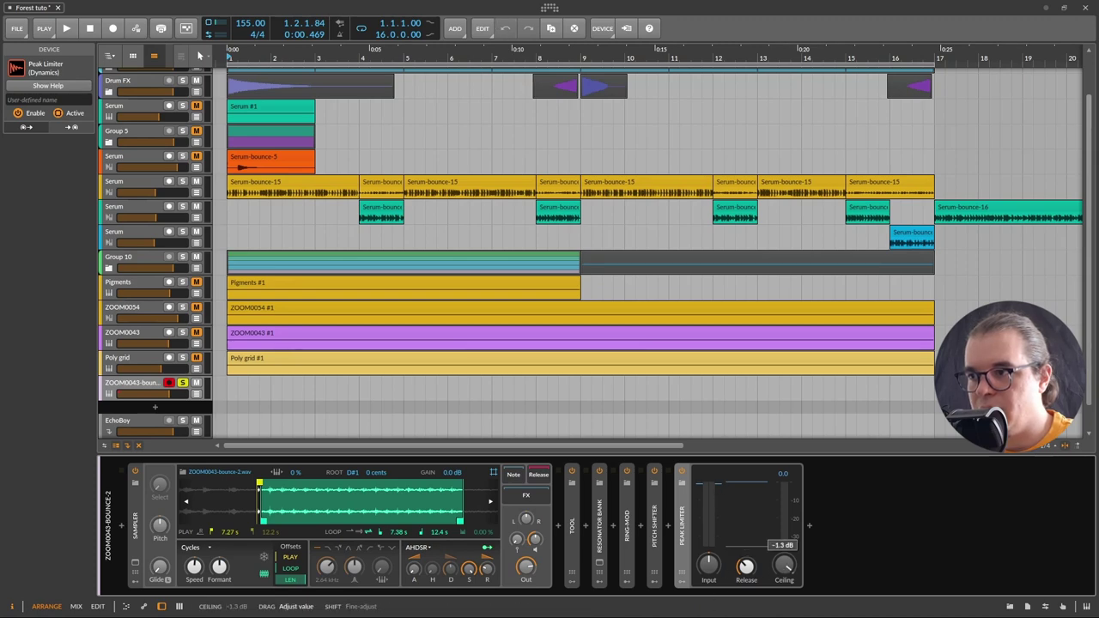
left_click_drag(785, 567, 785, 615)
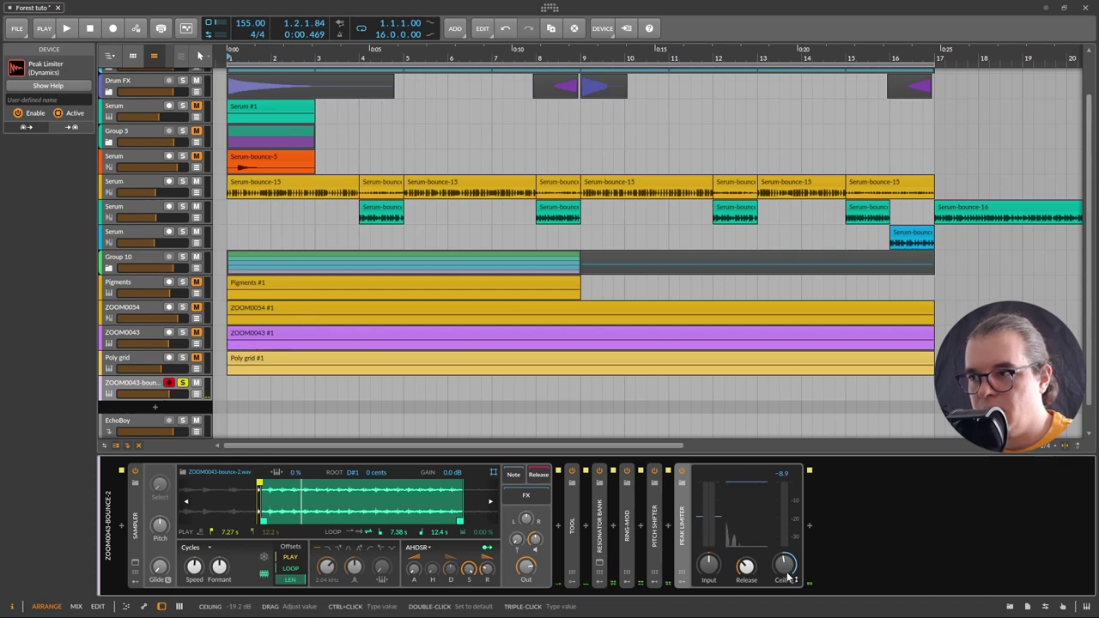
left_click_drag(784, 564, 789, 564)
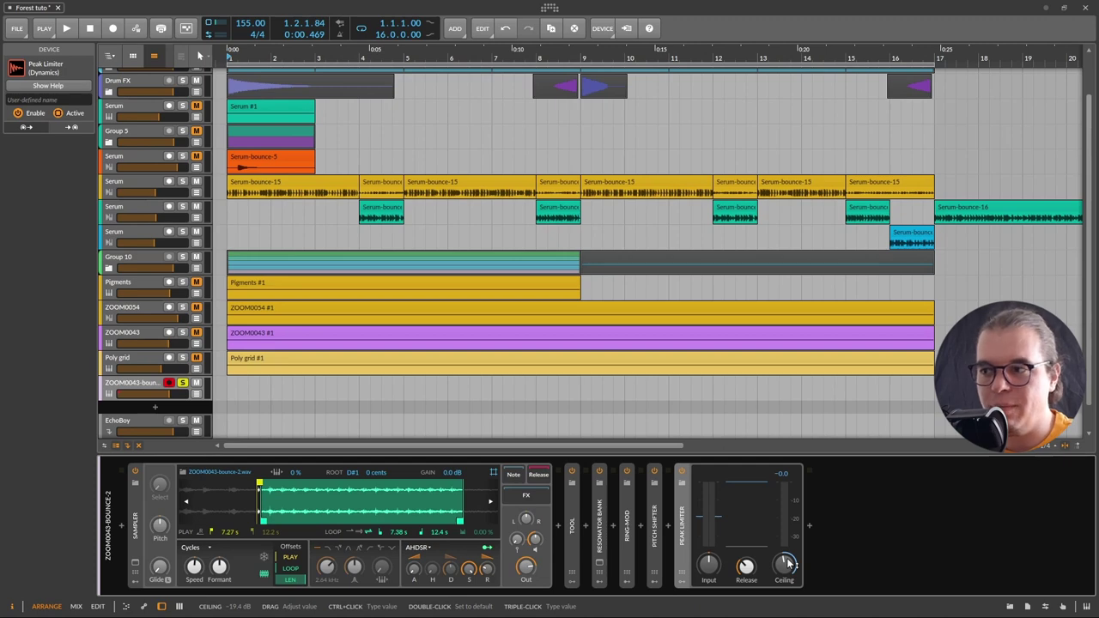
left_click_drag(788, 564, 788, 567)
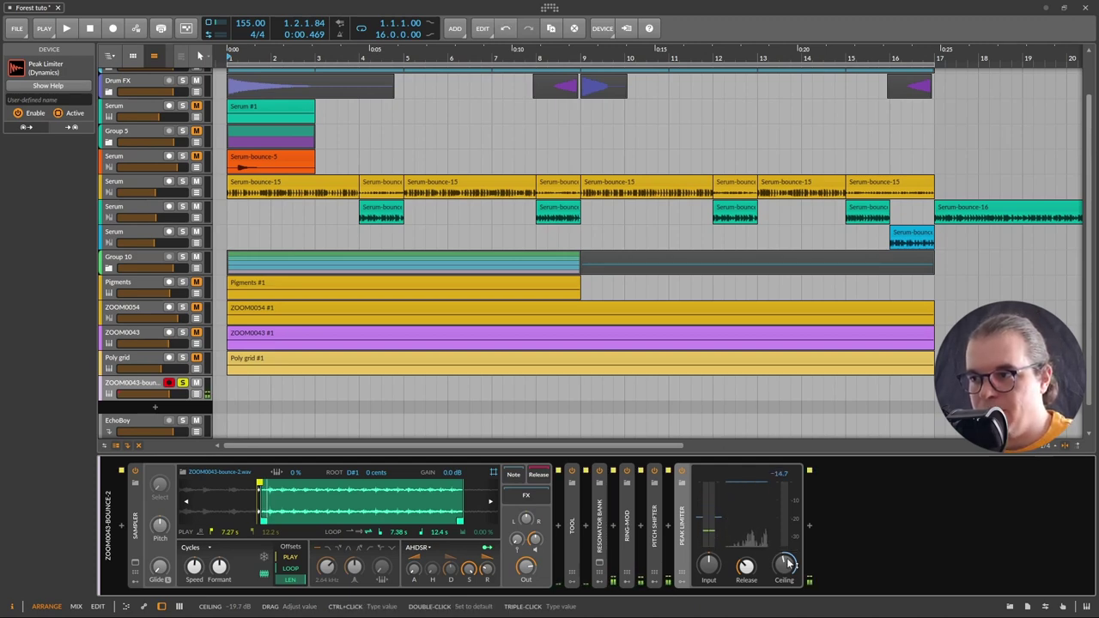
double_click(685, 523)
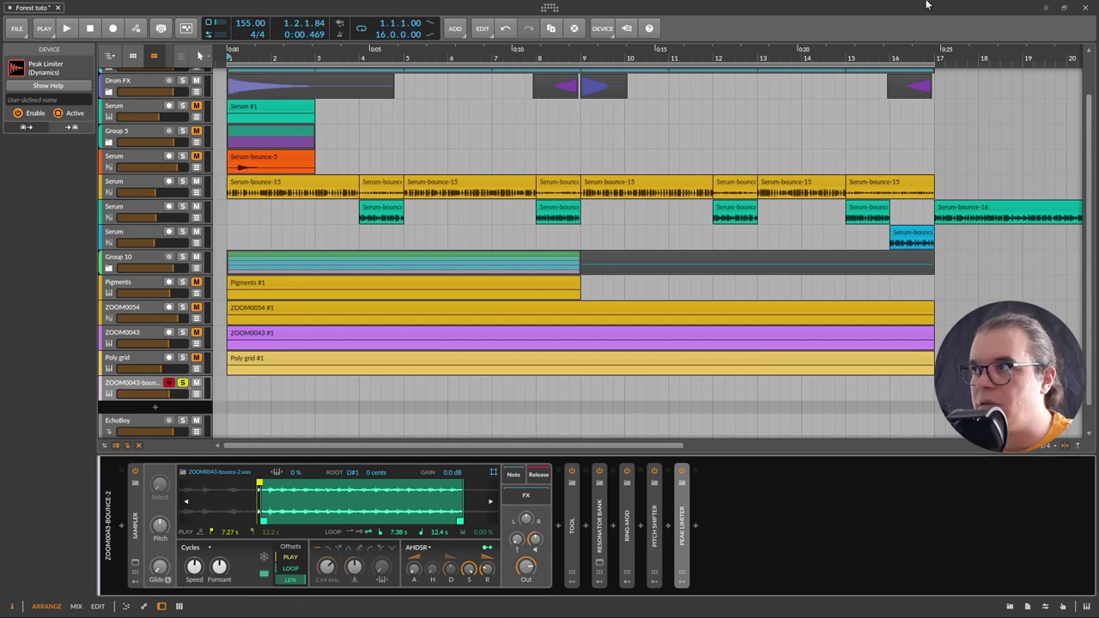
Insert an FX Grid device with the Bitwig Granular tutorial patch after the Peak Limiter and open its patch editor
left_click(696, 526)
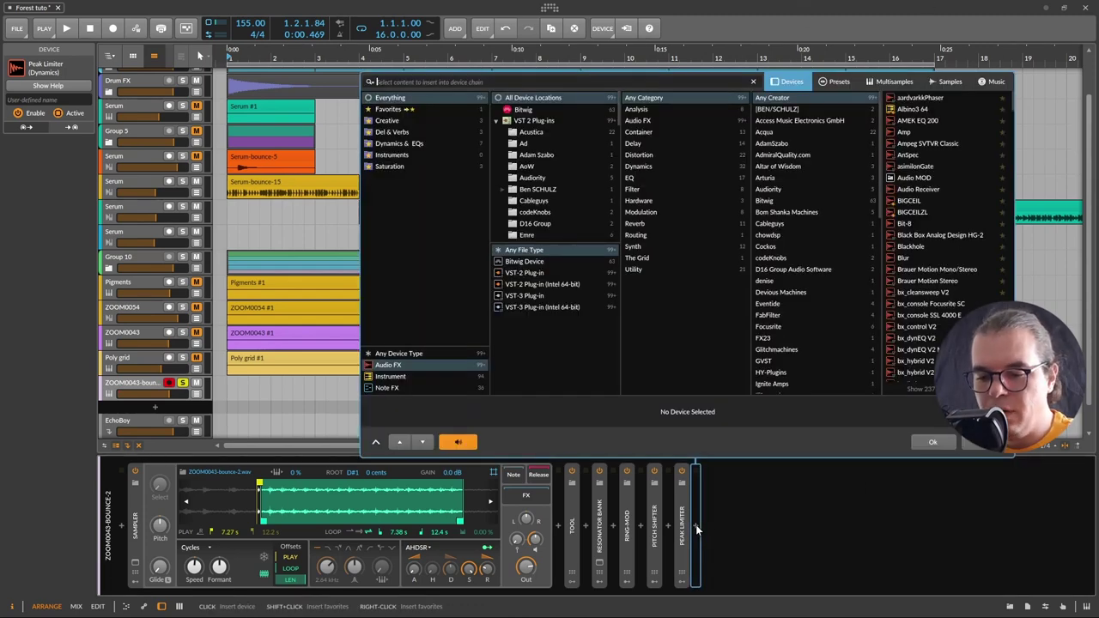
type("fx")
double_click(924, 97)
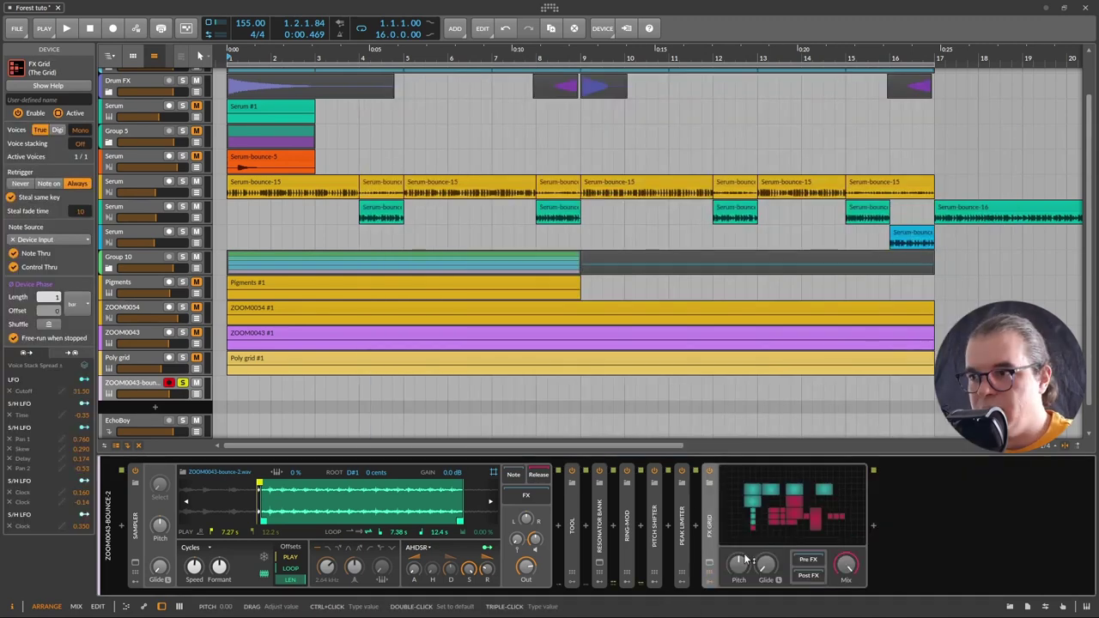
left_click(809, 511)
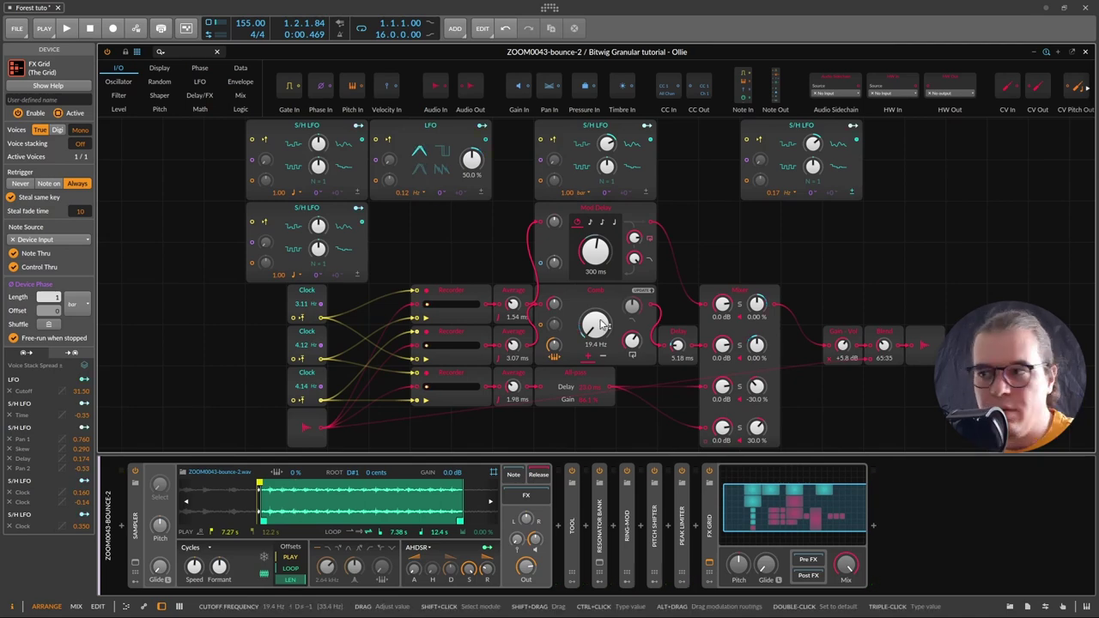
Add a Macro modulator to the FX Grid and map it to the three Clock rates by about 20.89, 19.33 and 19.43
left_click(713, 587)
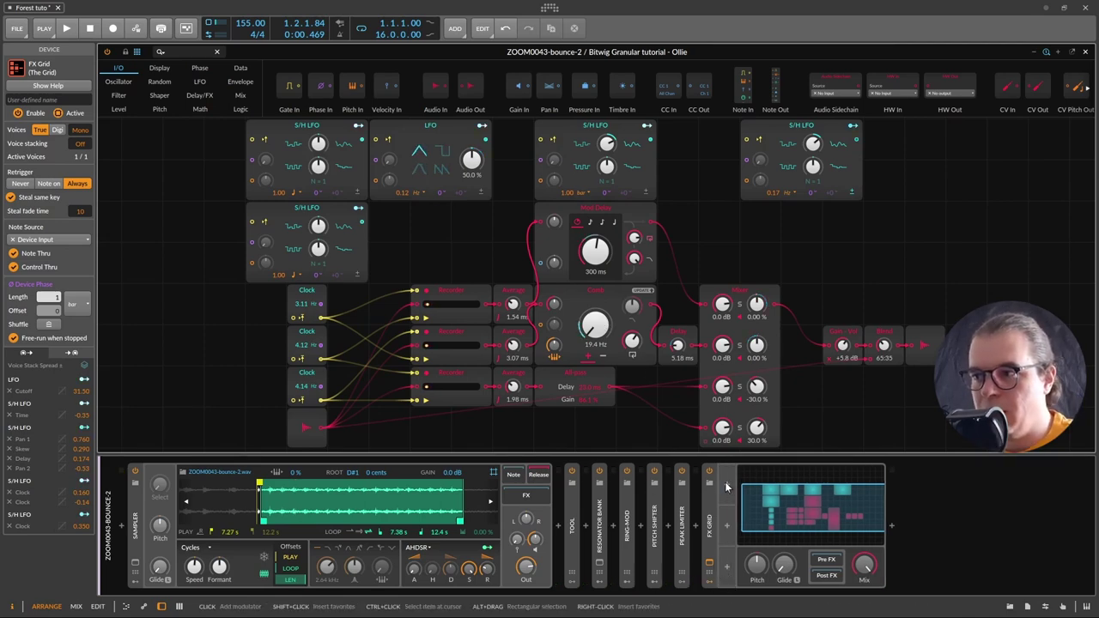
left_click(725, 482)
type("macro")
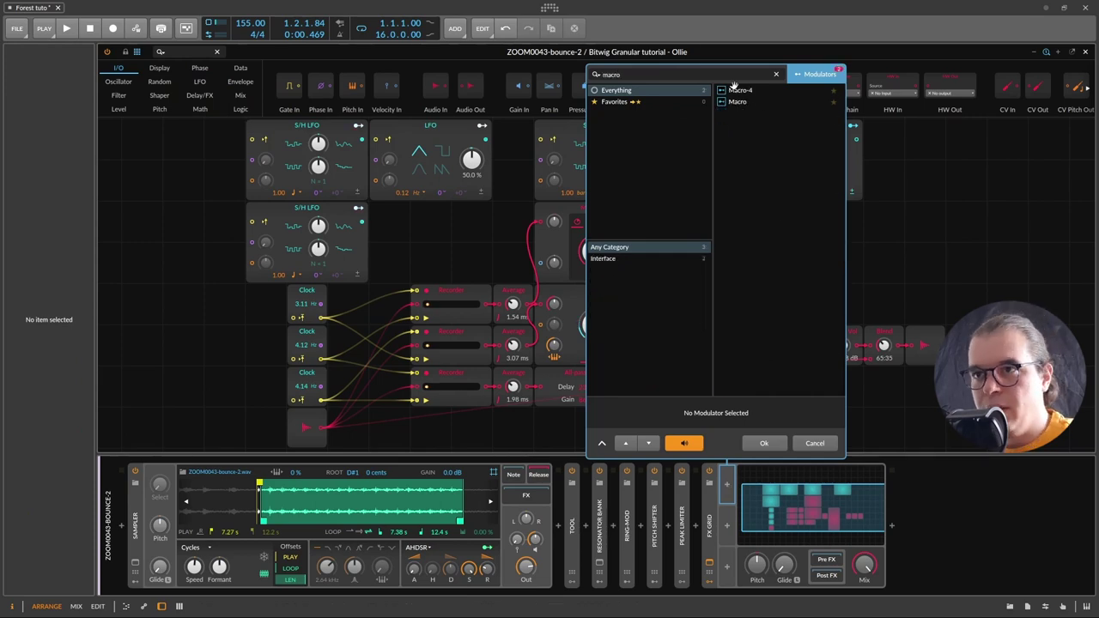
double_click(745, 104)
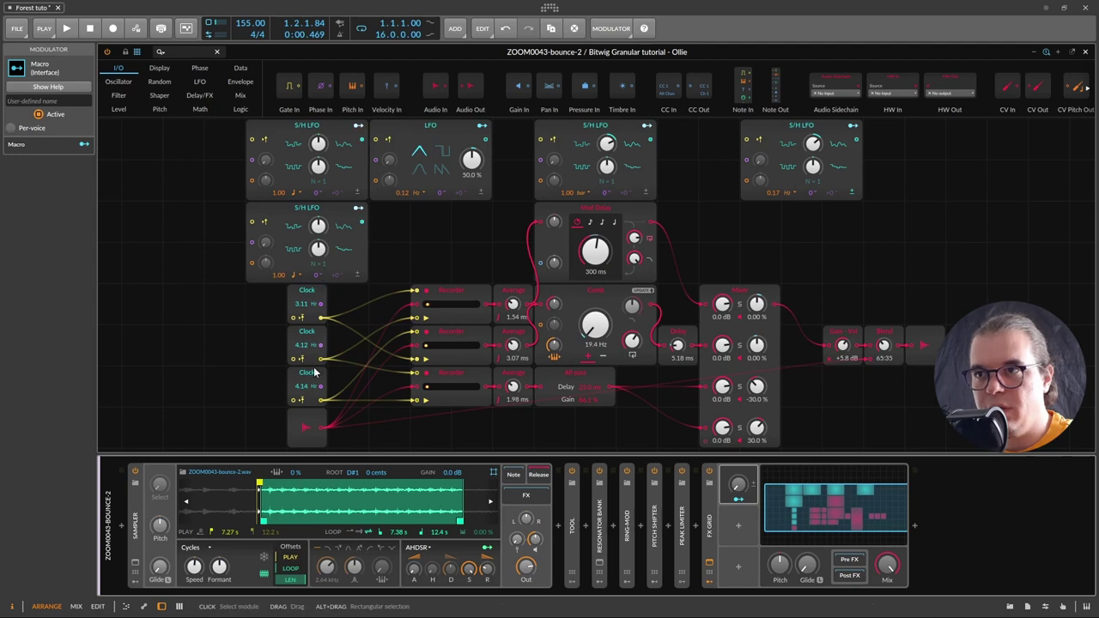
left_click(738, 498)
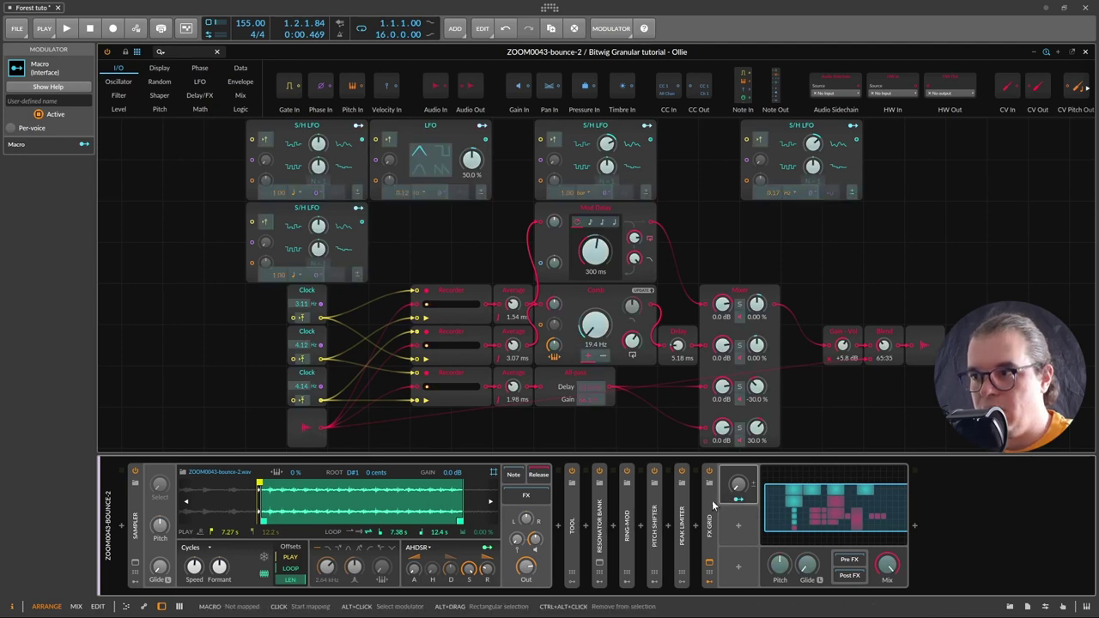
left_click_drag(302, 304, 303, 292)
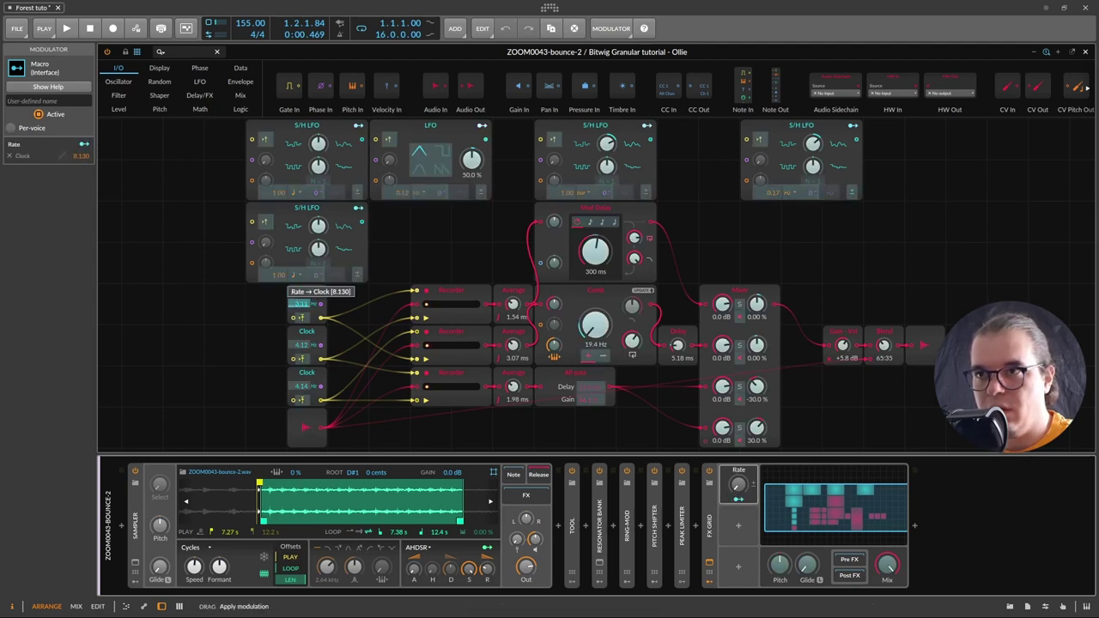
left_click_drag(307, 349, 307, 334)
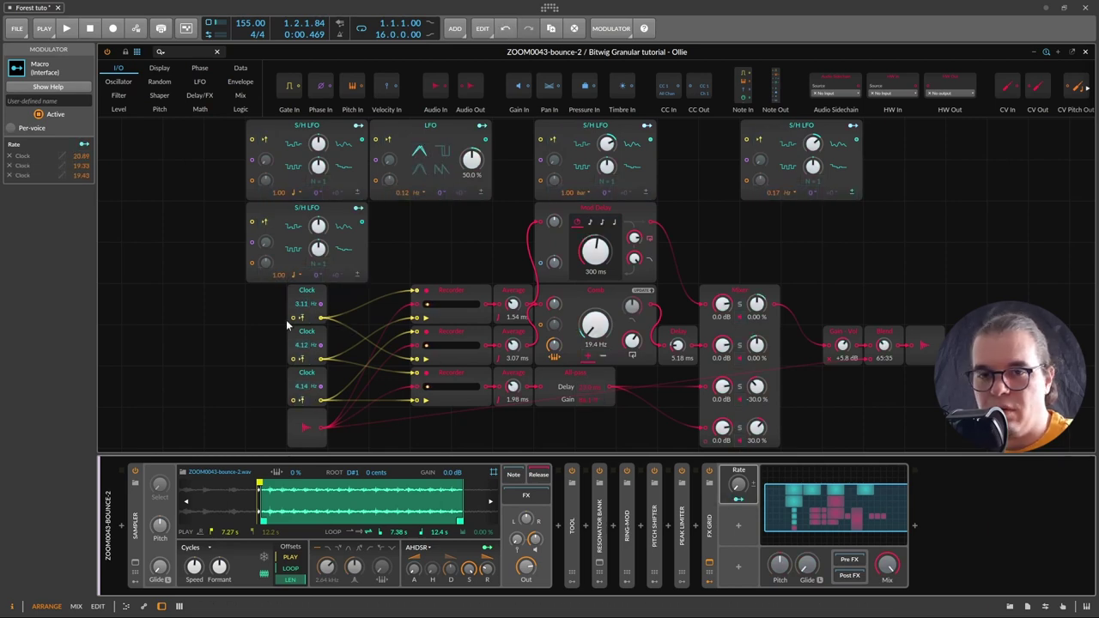
Show only the FX Grid's Perform remote controls page, hiding its modulators and main device view
left_click(711, 582)
left_click(761, 474)
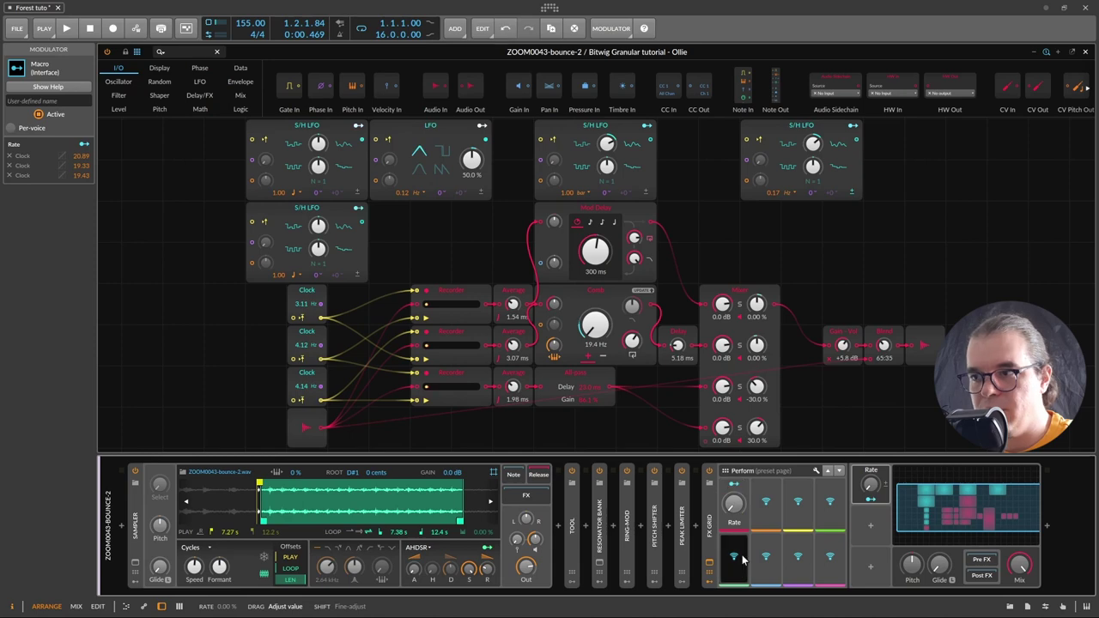
left_click(706, 583)
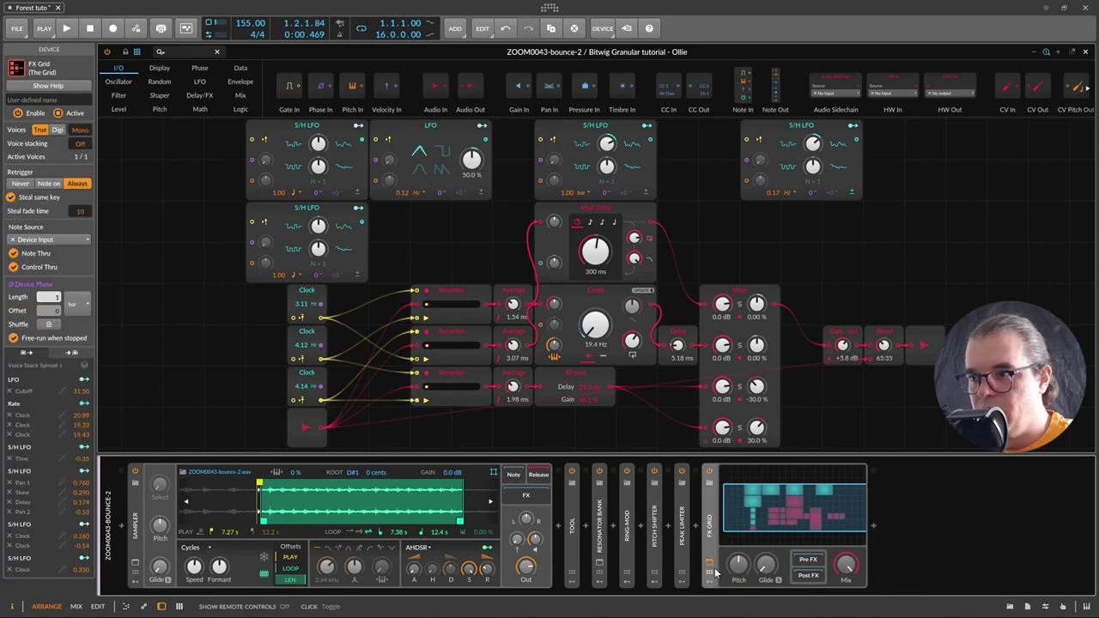
left_click(708, 581)
Raise the FX Grid's Rate macro, check its effect in the patch, and close the patch editor
left_click_drag(734, 505, 734, 457)
left_click(1086, 51)
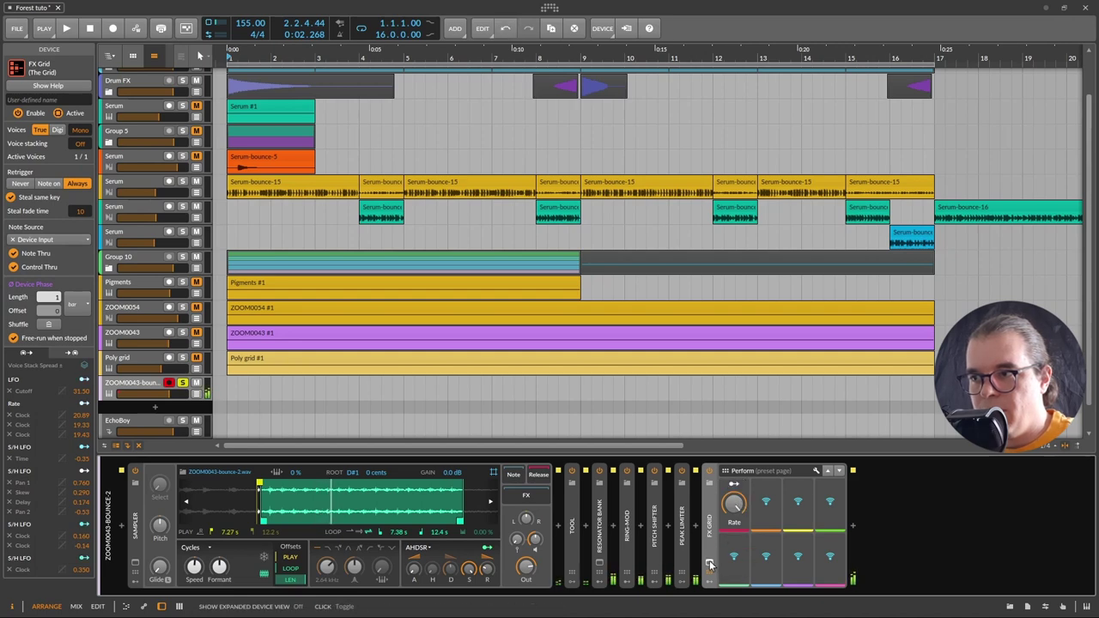
left_click(710, 562)
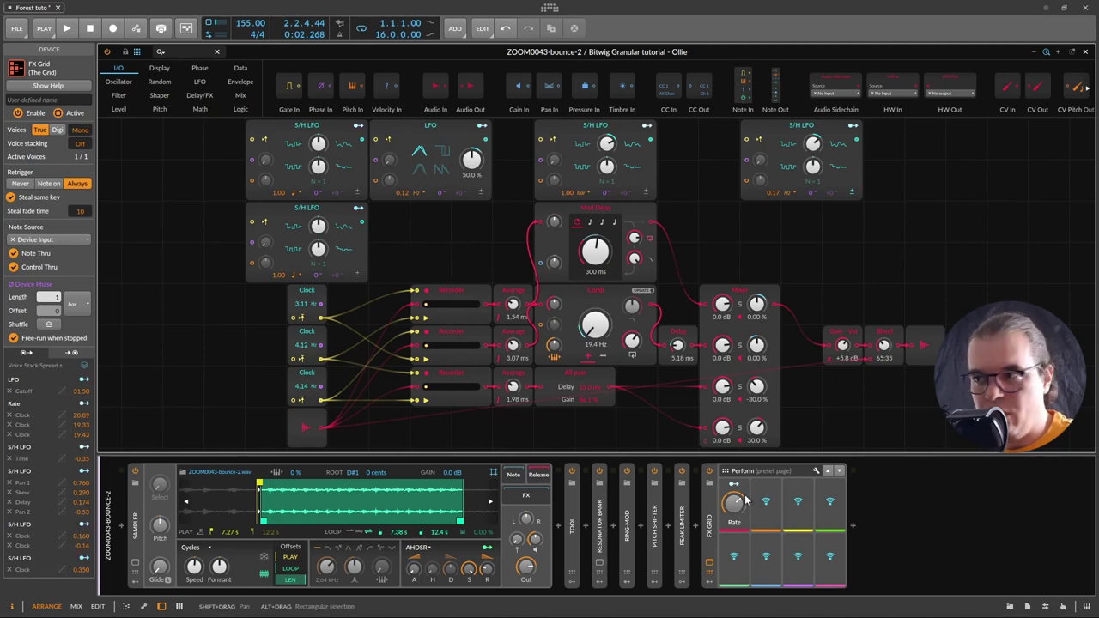
left_click(1086, 52)
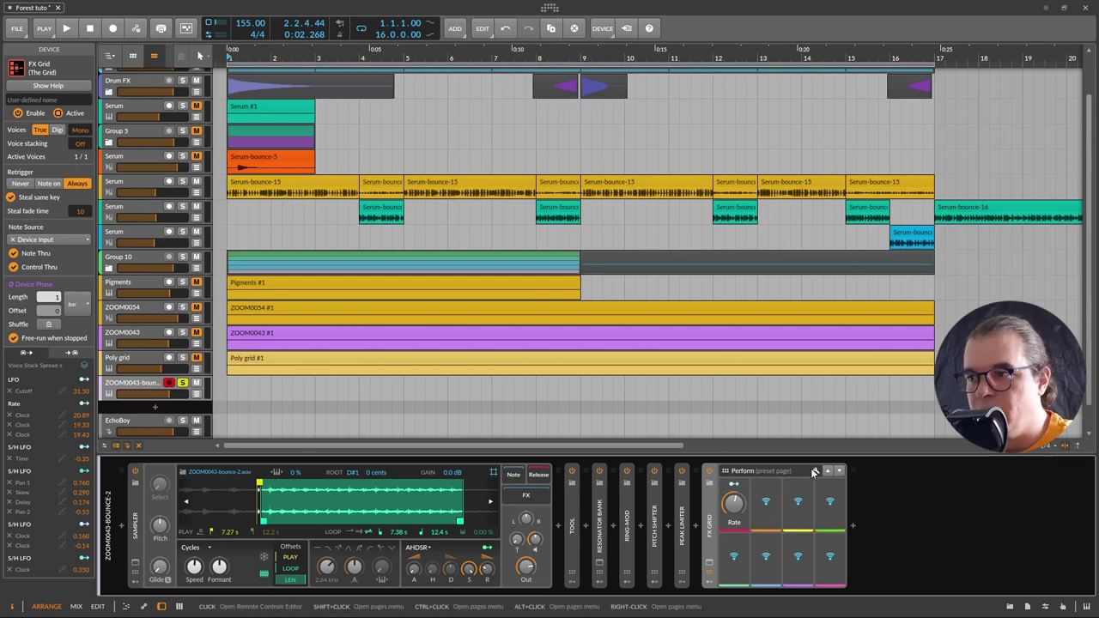
Insert Efx FRAGMENTS after the FX Grid and load the Basic Grains preset from its Template category
left_click(855, 527)
type("efx")
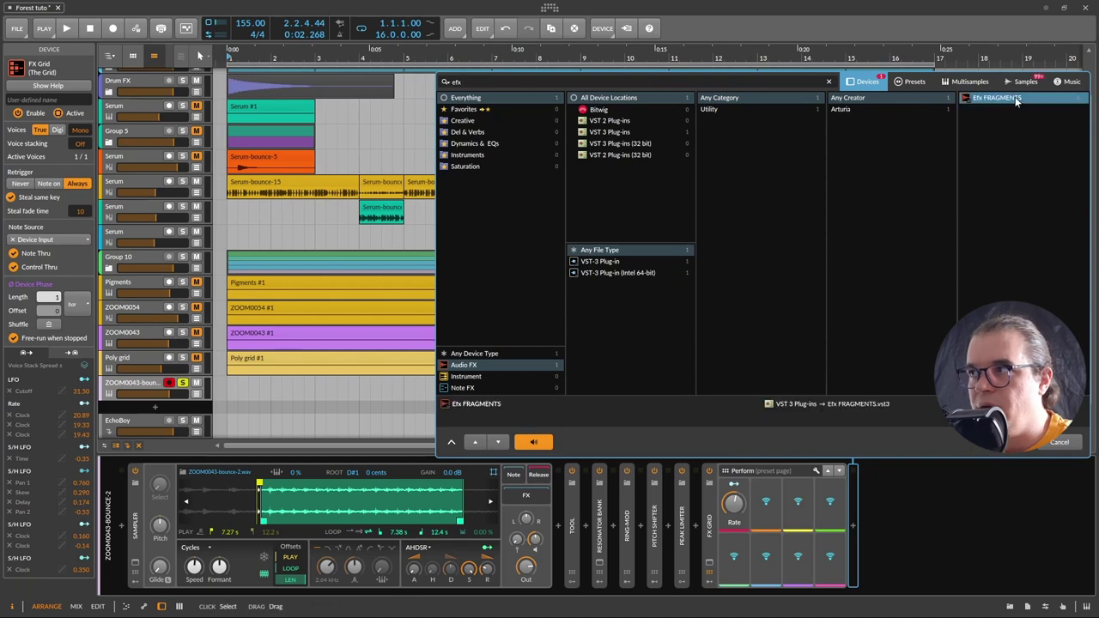
double_click(996, 98)
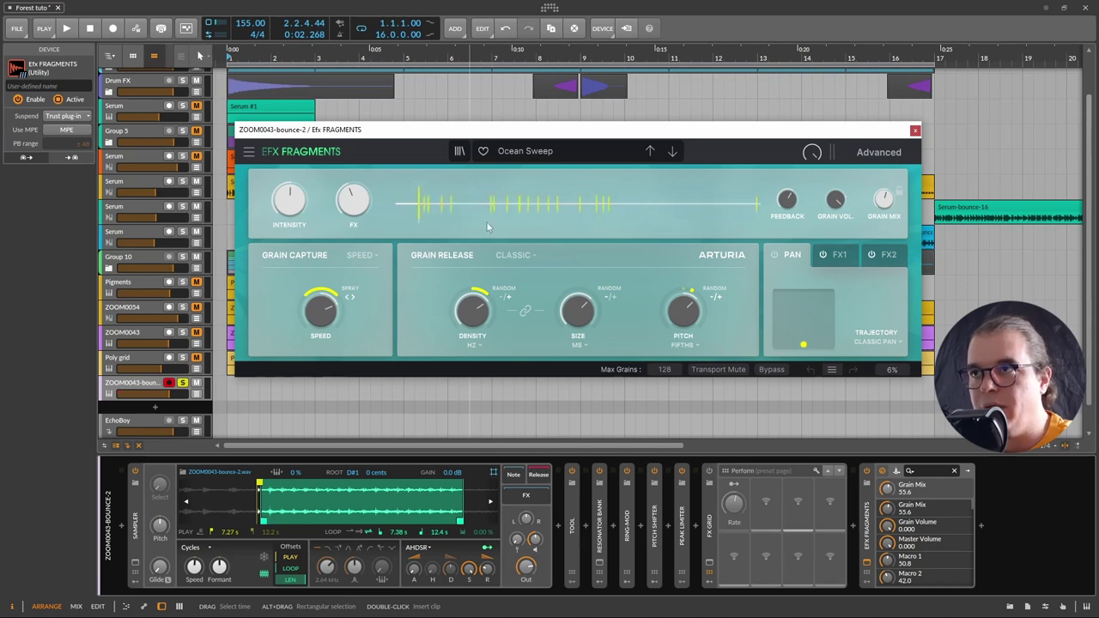
left_click(520, 152)
mouse_move(533, 274)
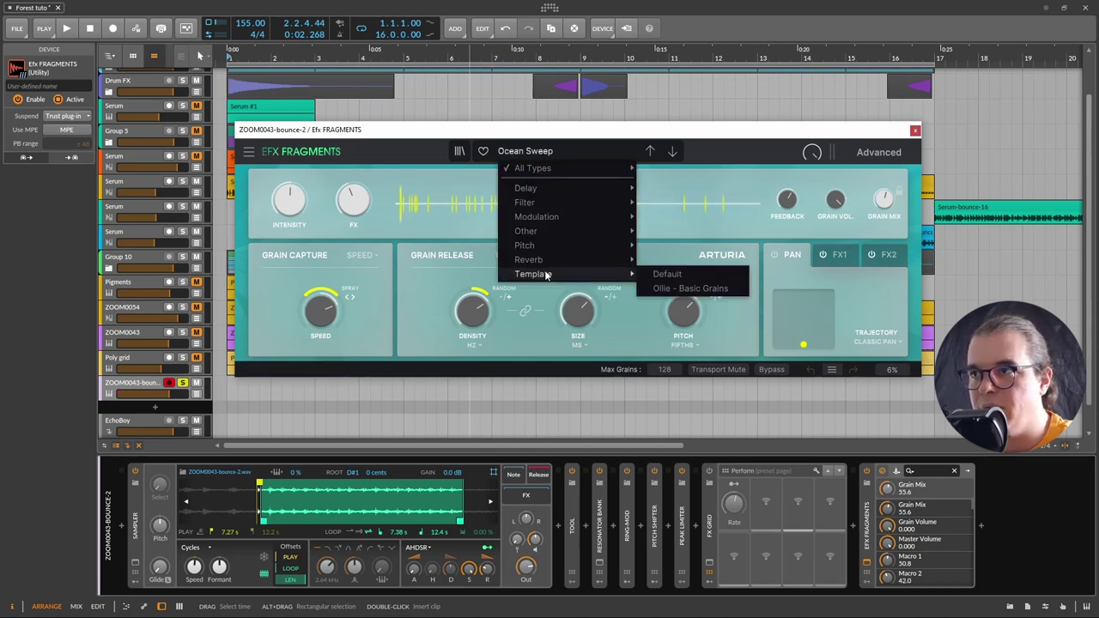
left_click(730, 286)
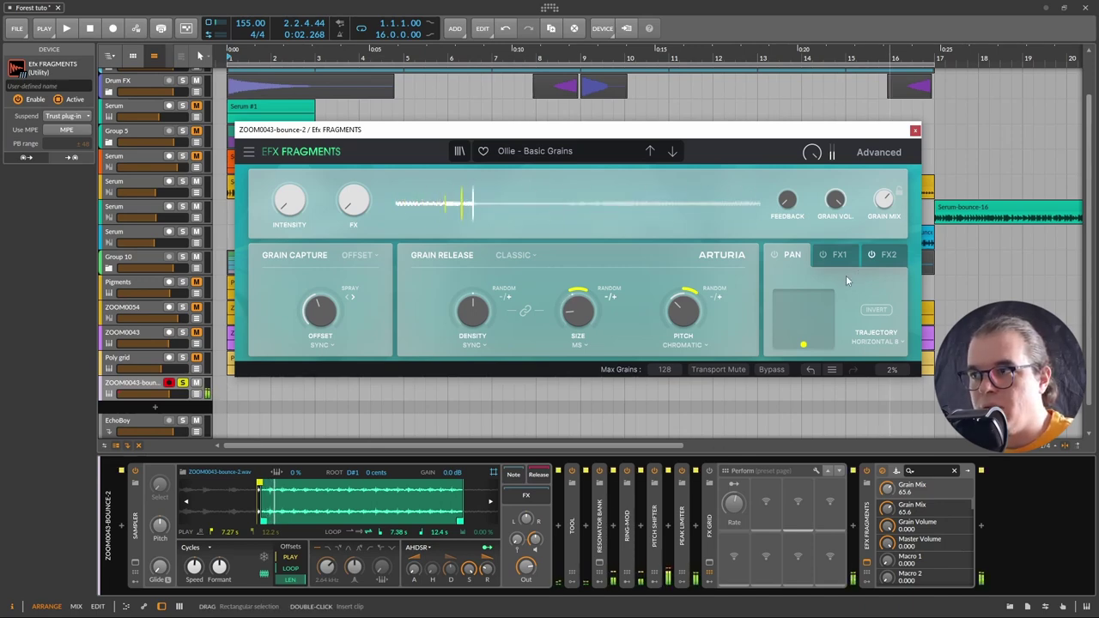
Insert a Delay+ device between the Peak Limiter and the FX Grid
mouse_move(663, 311)
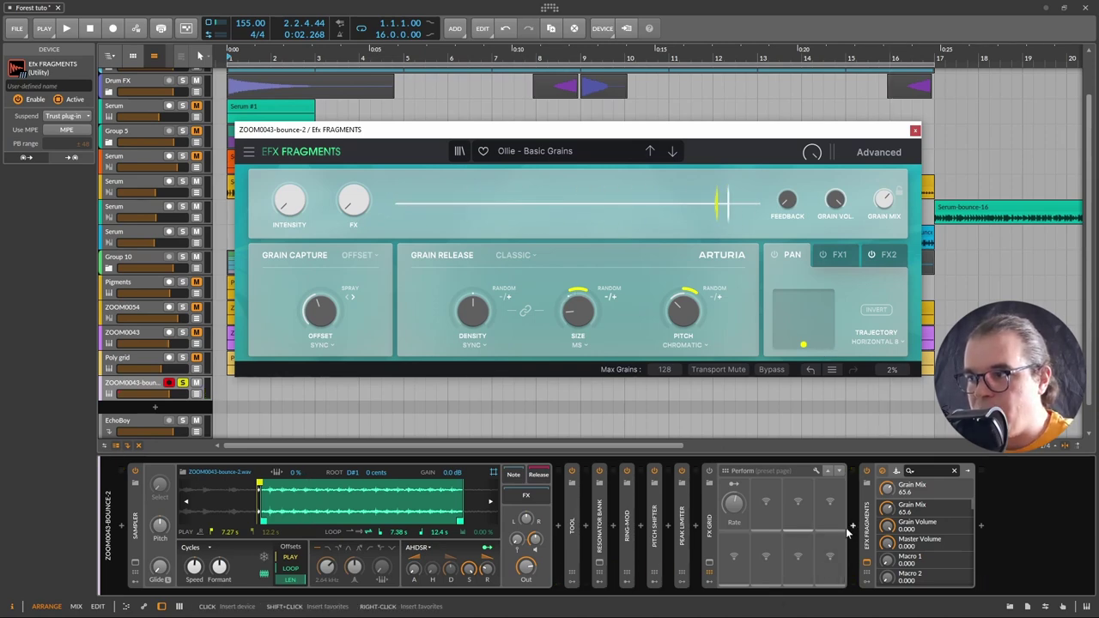
left_click(707, 530)
type("delay")
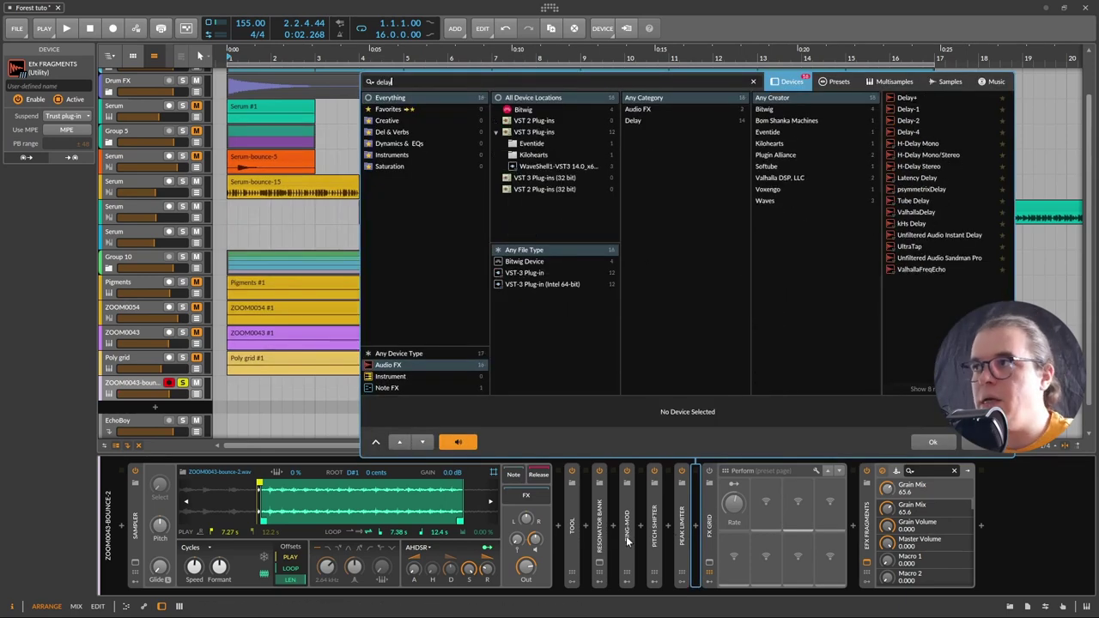
double_click(904, 98)
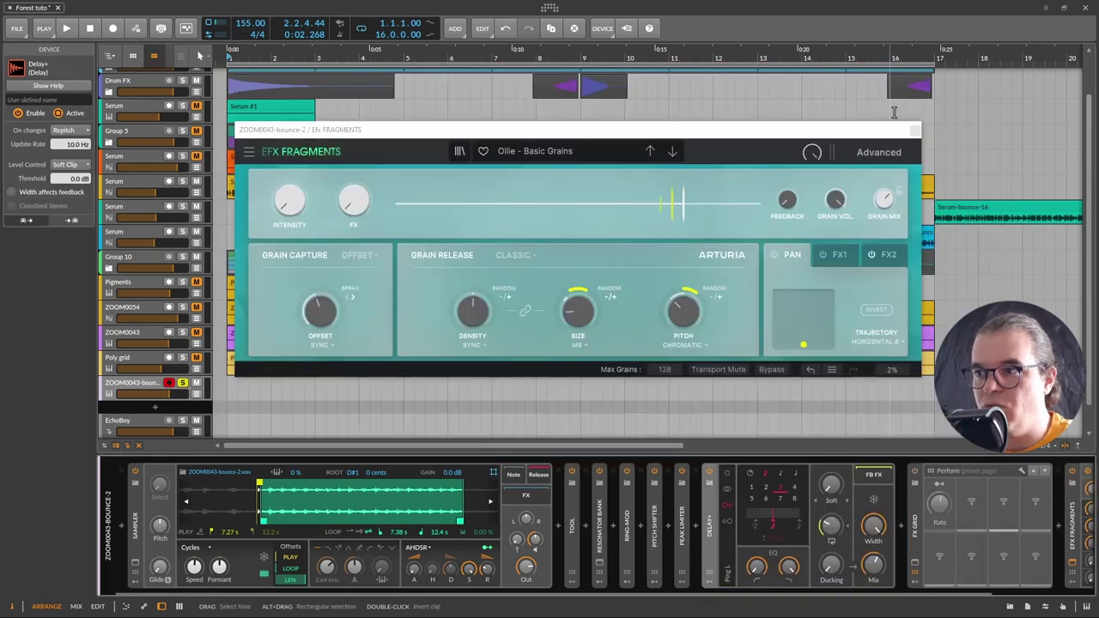
Switch Delay+ to Stereo mode with a delay time of 1 and raise its feedback to about 60.5 %
left_click(728, 490)
mouse_move(830, 514)
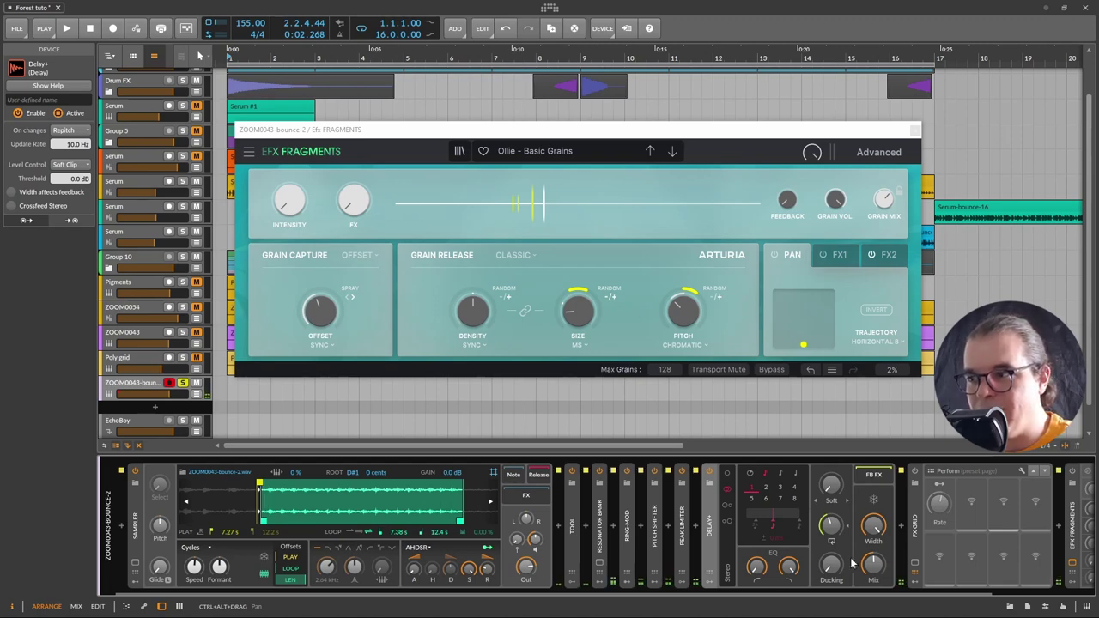
mouse_move(835, 532)
left_mouse_down()
mouse_move(835, 494)
mouse_move(834, 530)
left_mouse_up()
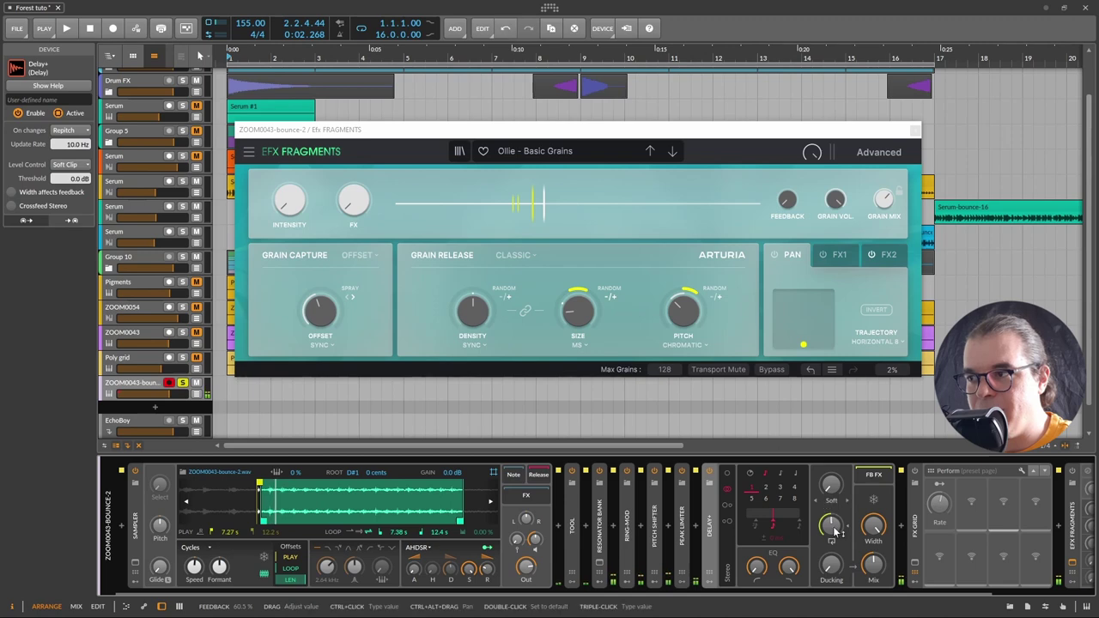
Toggle the FX Grid and Efx FRAGMENTS on and off to compare their effects, and collapse both devices
left_click_drag(612, 595, 743, 599)
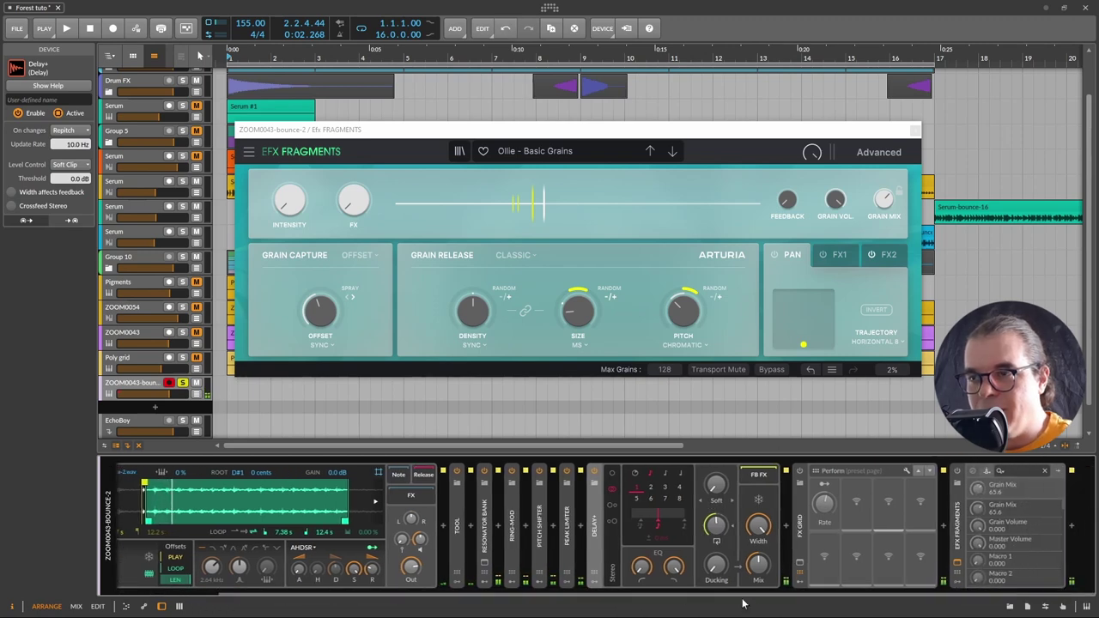
left_click(806, 531)
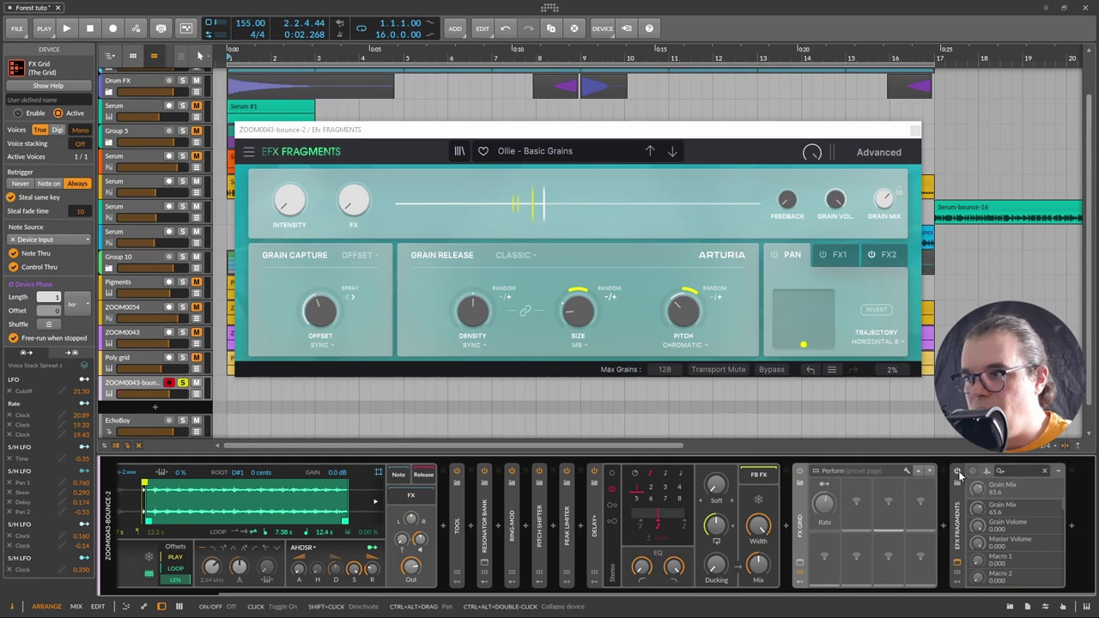
left_click(959, 472)
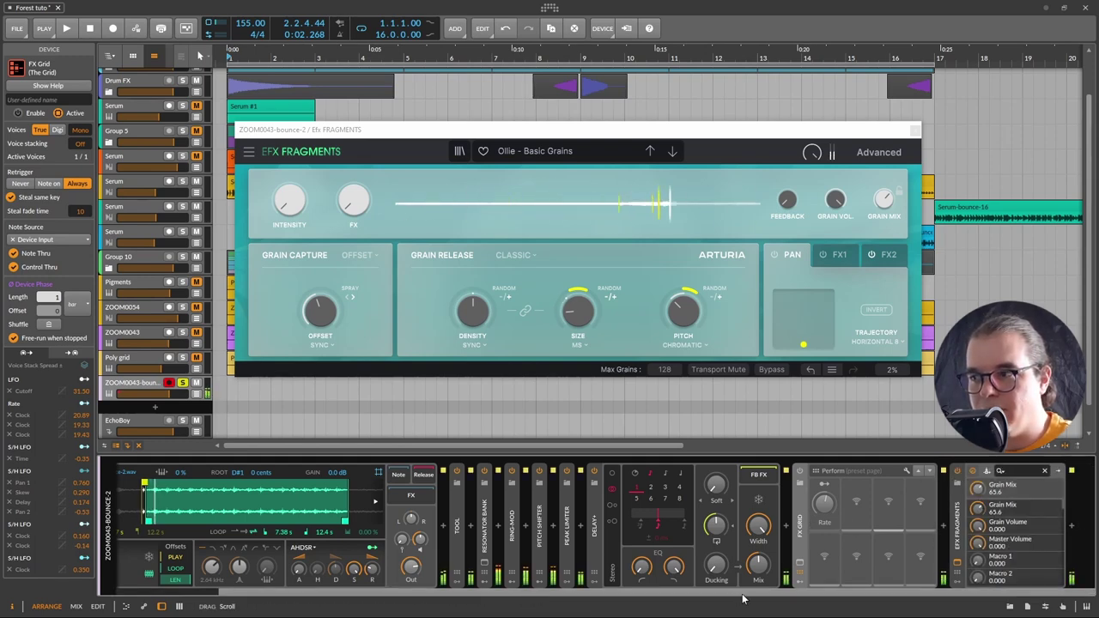
left_click(959, 472)
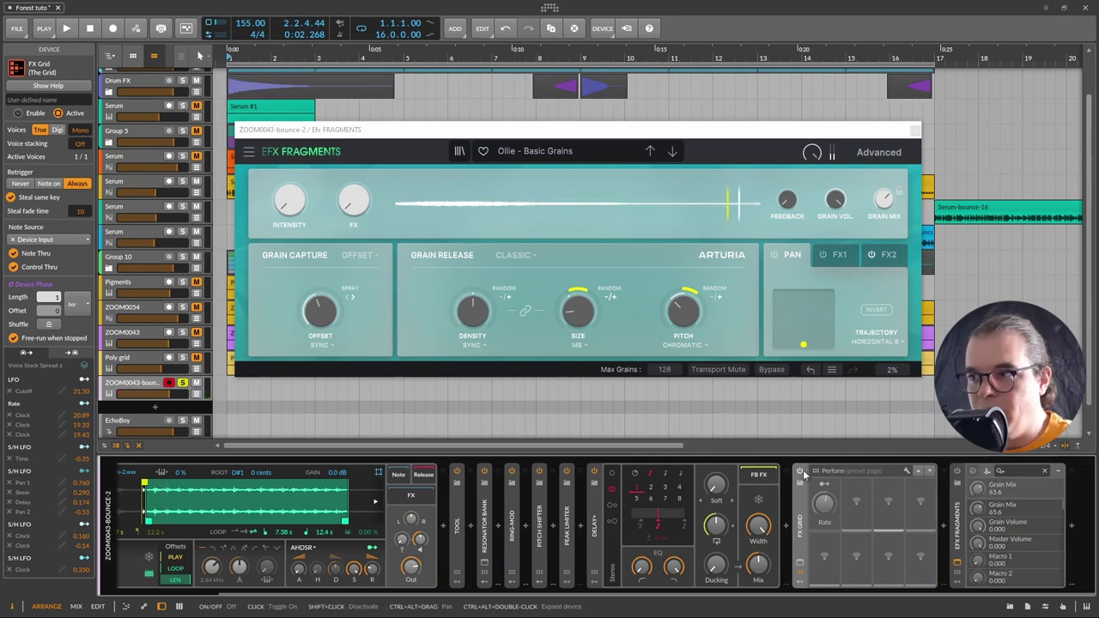
left_click(802, 473)
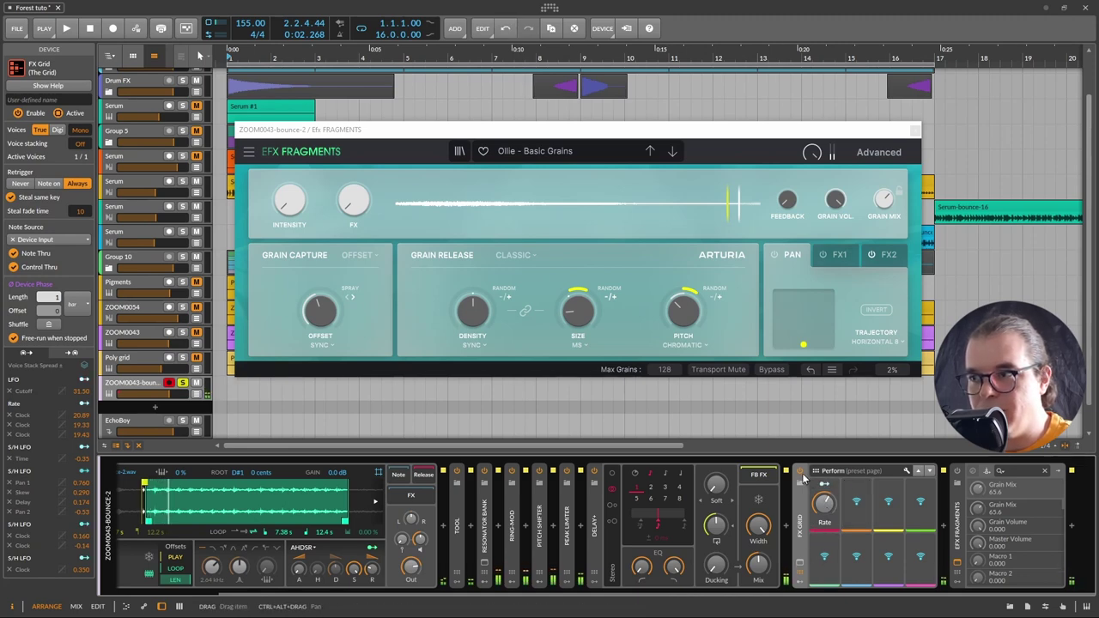
double_click(804, 507)
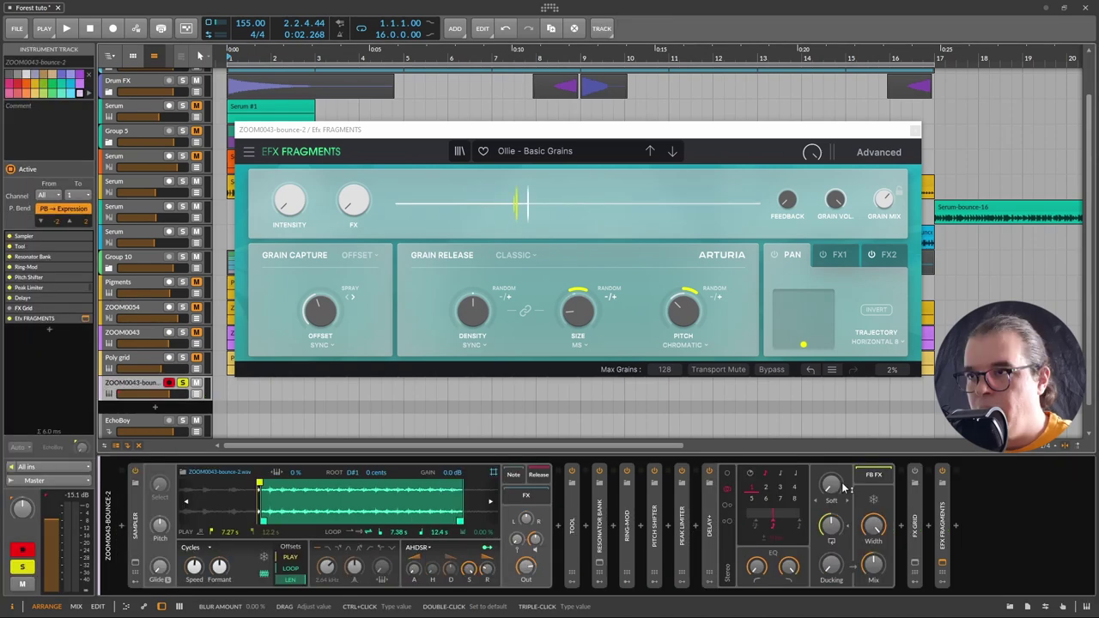
Close the Efx FRAGMENTS window and insert a second Delay+ at the end of the device chain
left_click(943, 563)
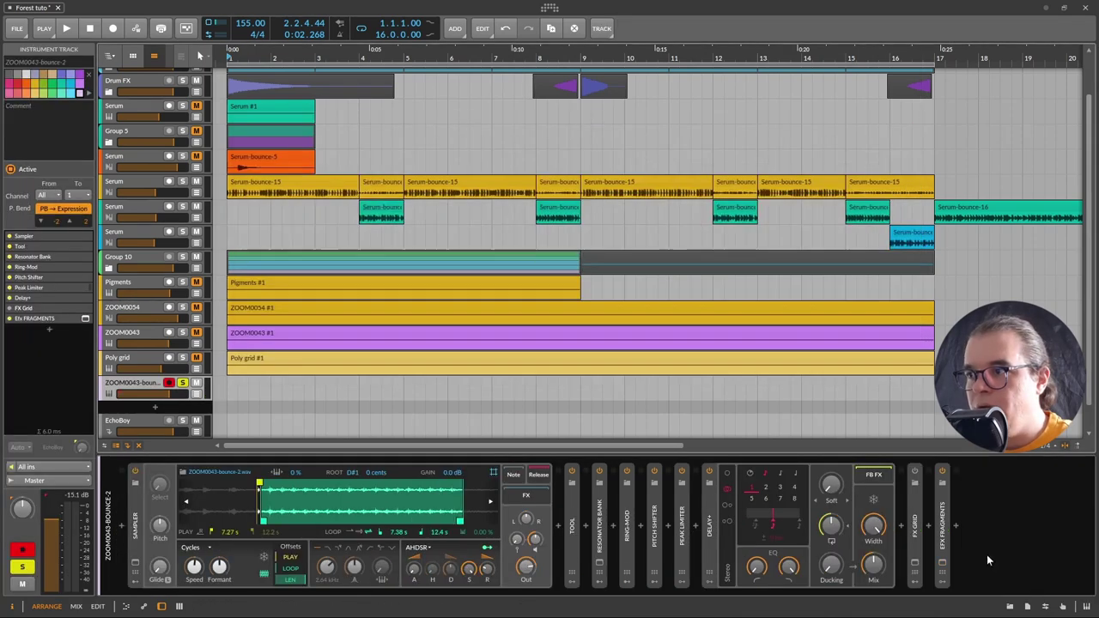
left_click(957, 526)
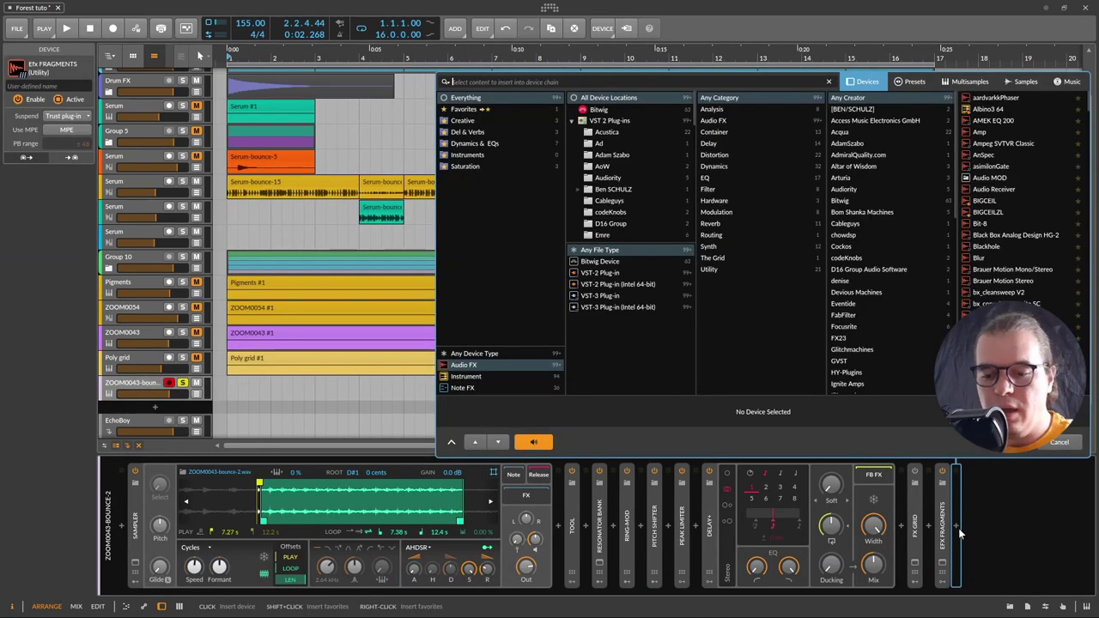
type("delay")
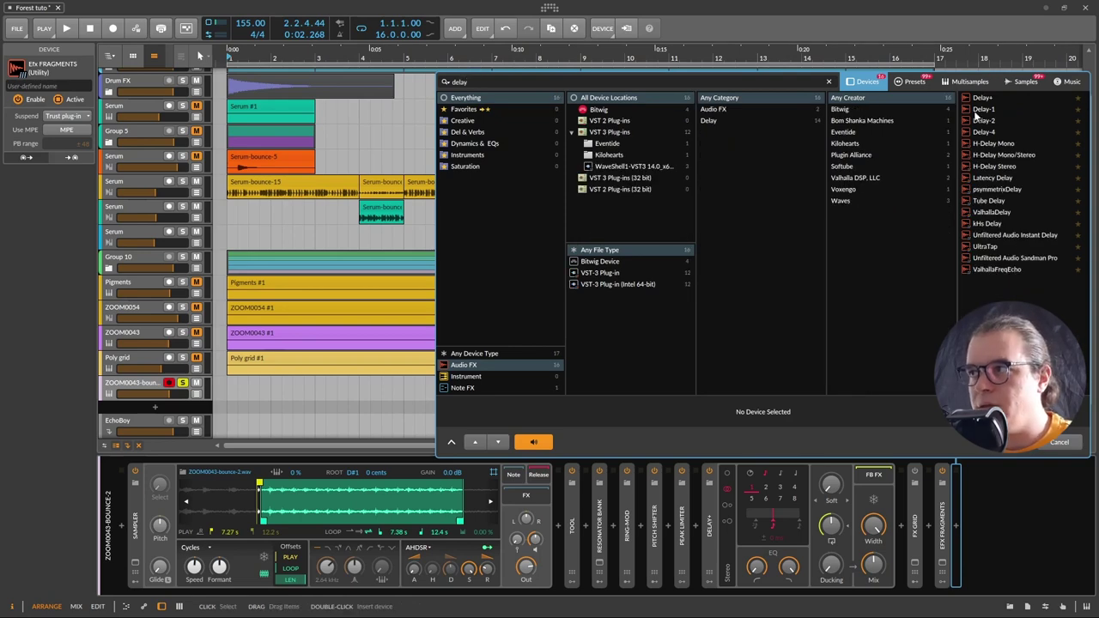
double_click(974, 98)
left_click_drag(908, 593, 1040, 598)
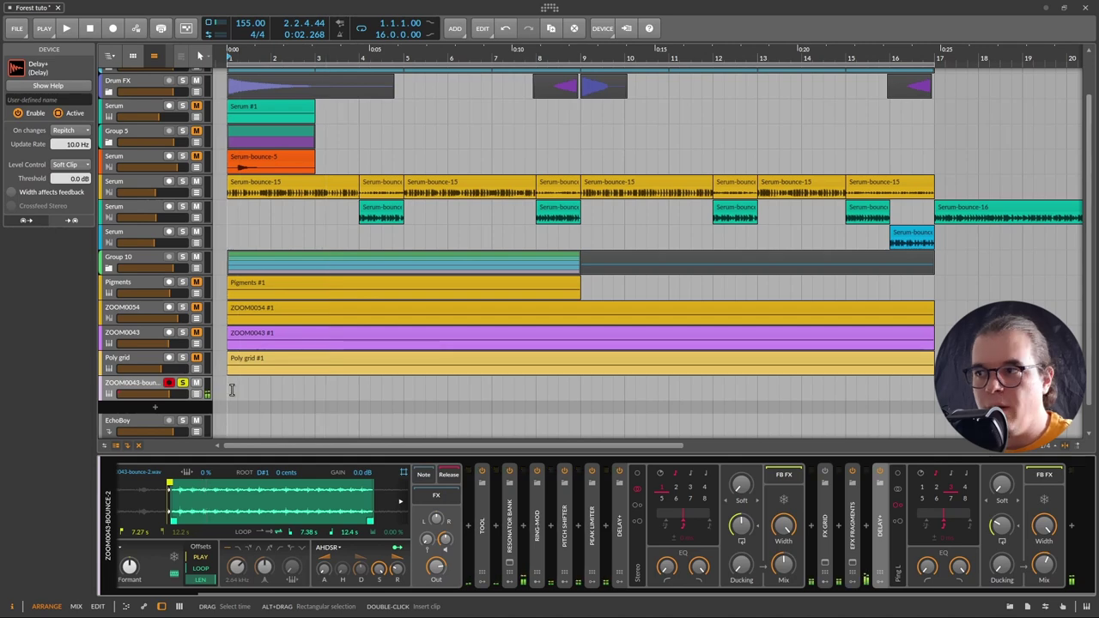
Create a 16-bar clip on the ZOOM0043-bounce-2 track, paste a sustained D#1 note into it and play it back
left_click_drag(231, 390, 899, 390)
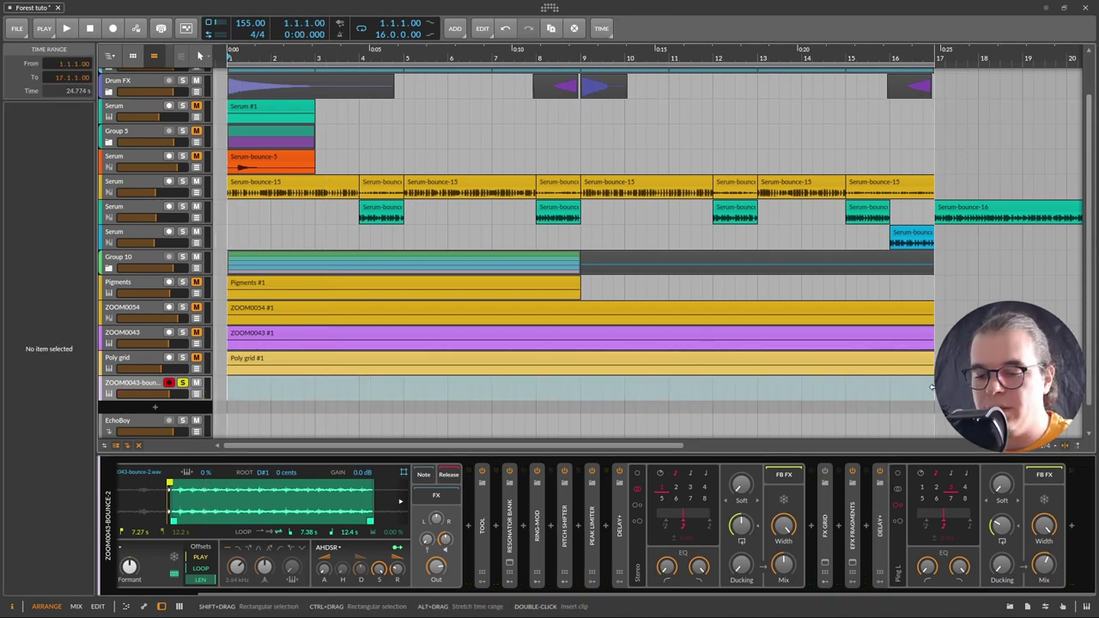
double_click(931, 386)
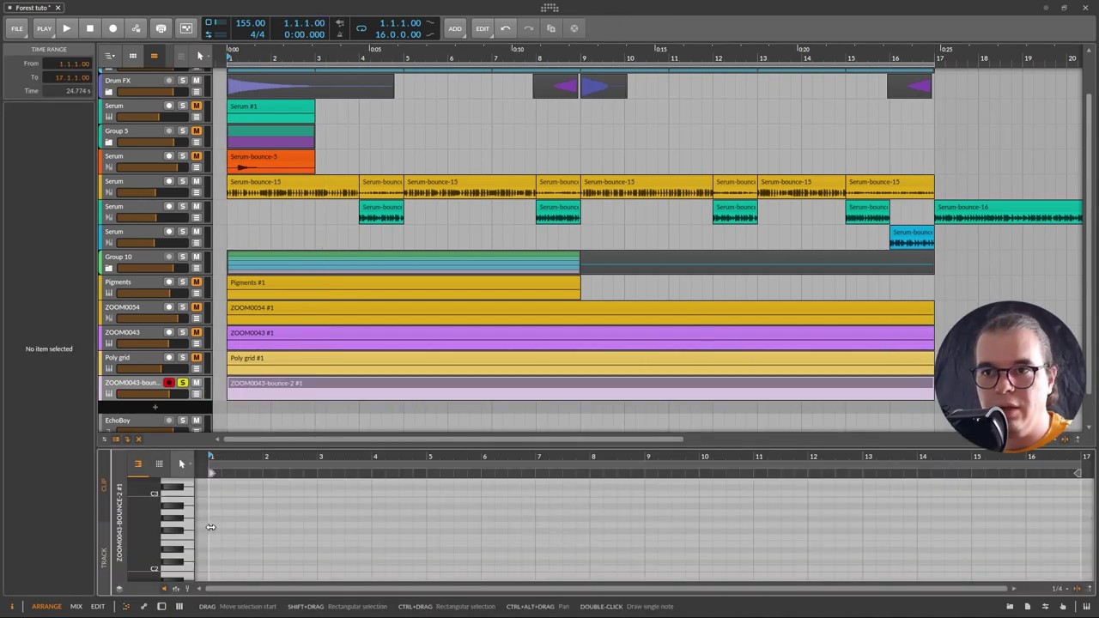
key("ctrl+v")
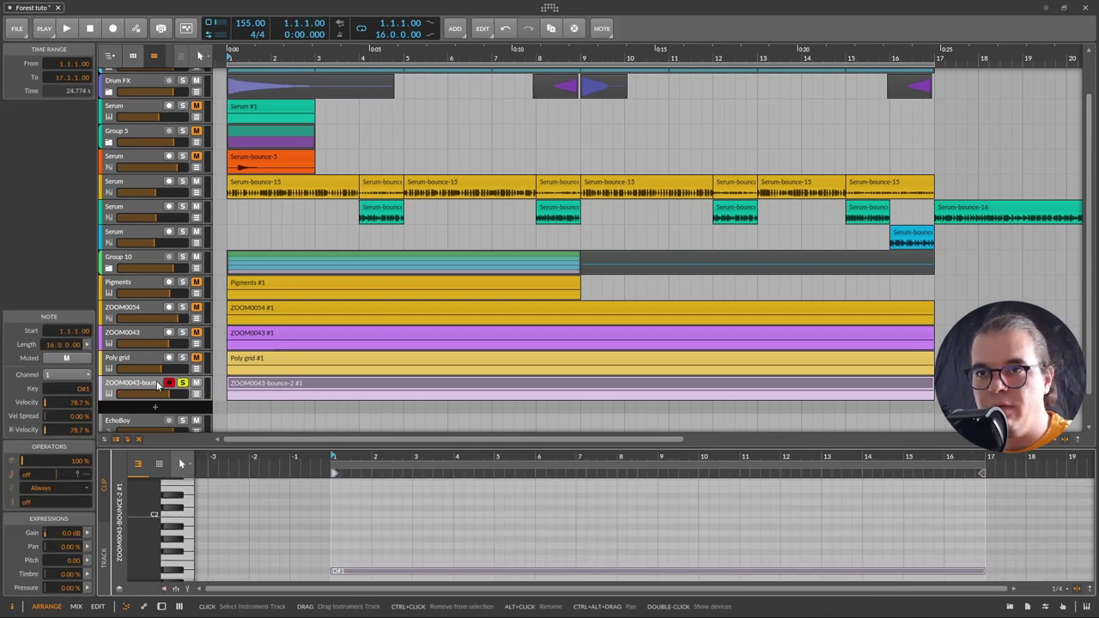
key("space")
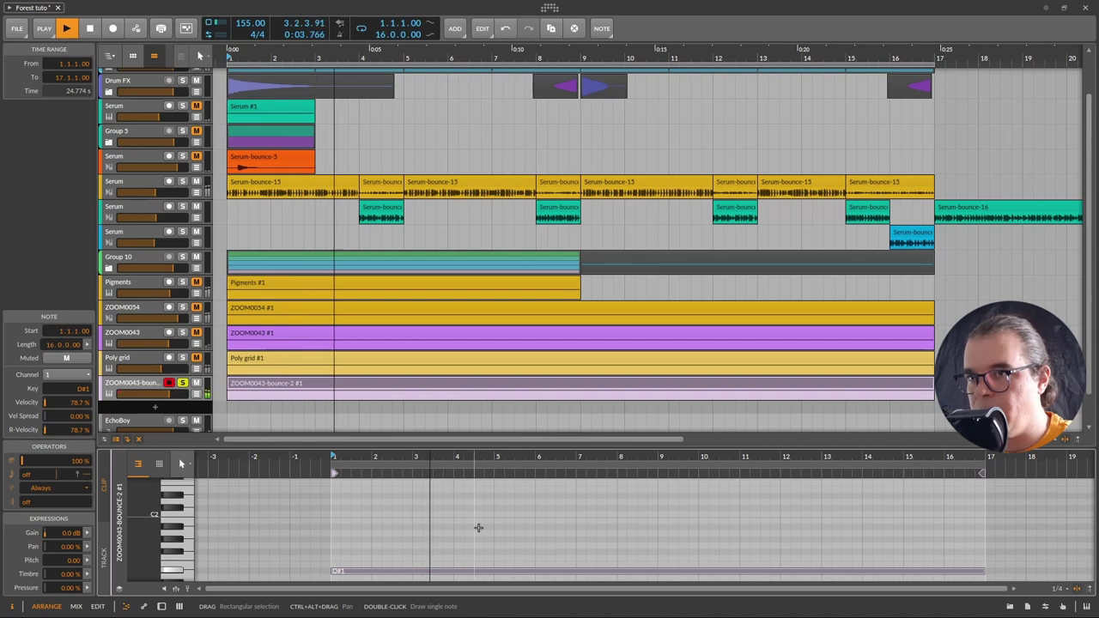
key("d")
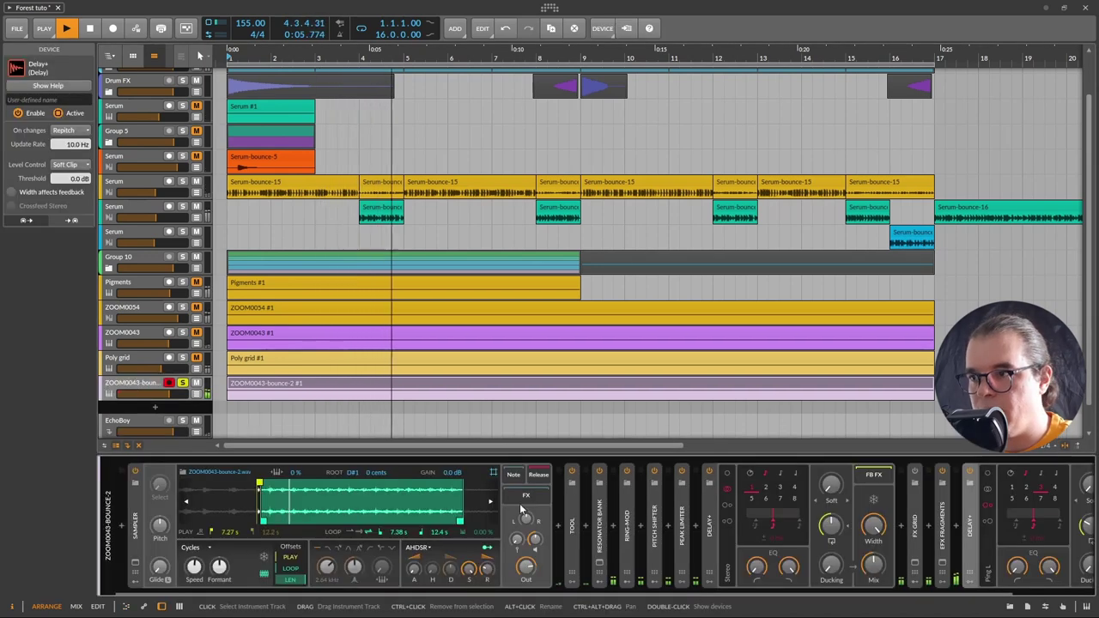
key("space")
Insert a Tool device between Efx FRAGMENTS and the last Delay+, set its volume to +5.0 dB and audition the level
scroll(924, 528, "down", 2)
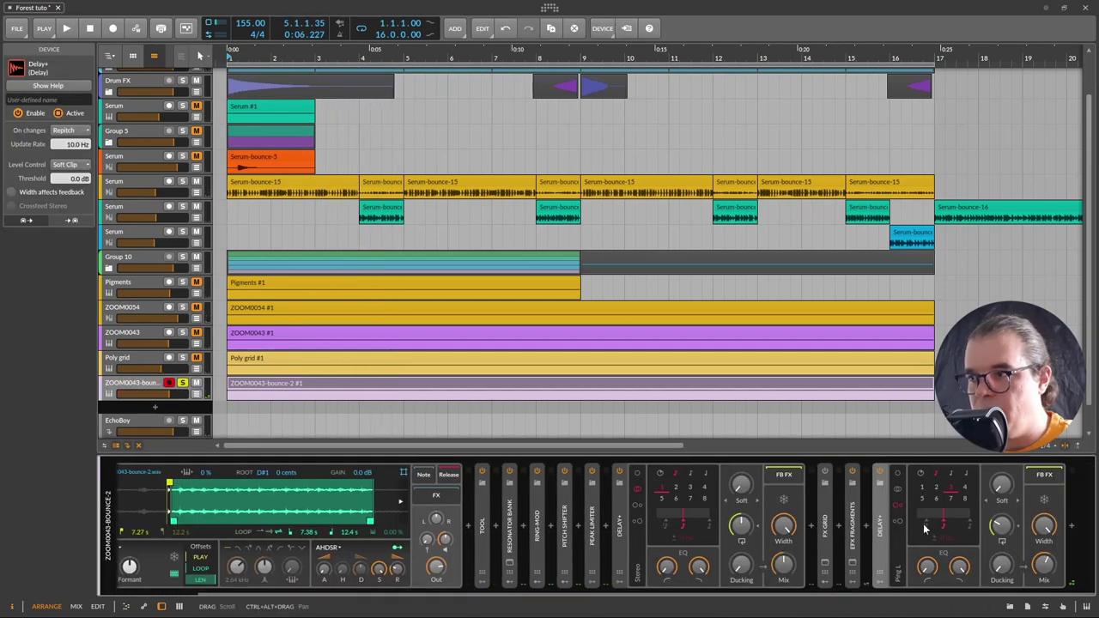
left_click(865, 527)
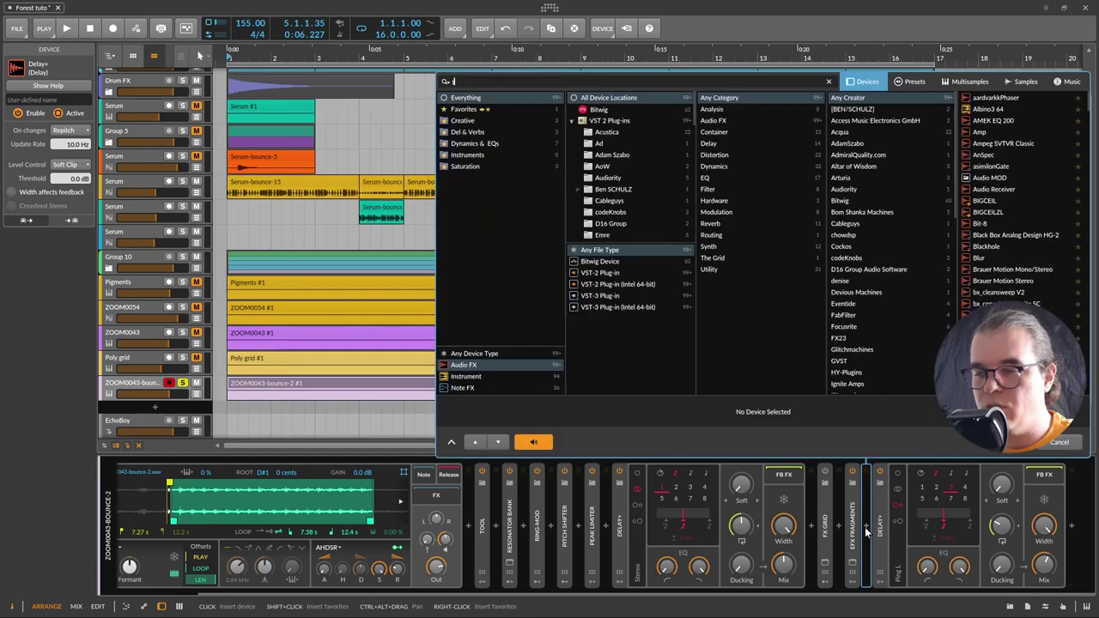
type("tool")
double_click(986, 100)
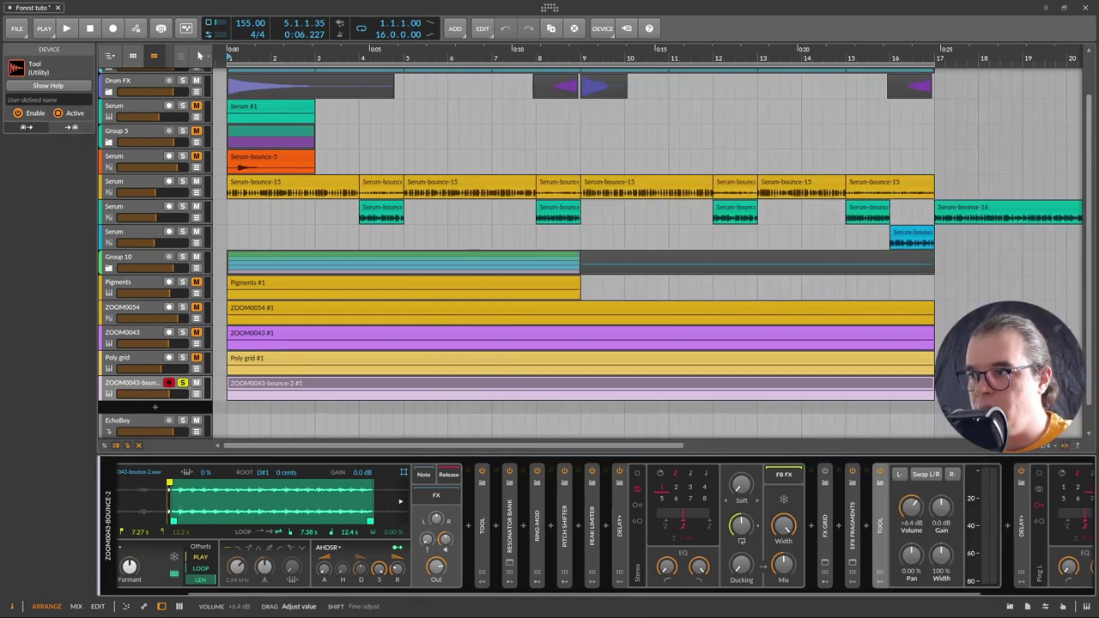
left_click_drag(911, 507, 916, 515)
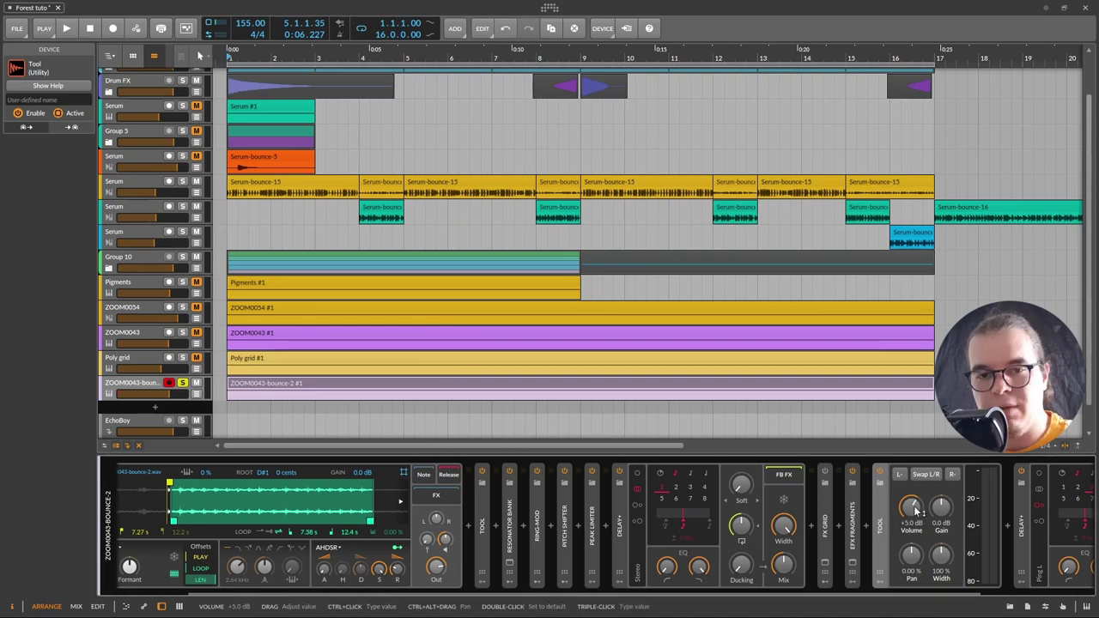
key("space")
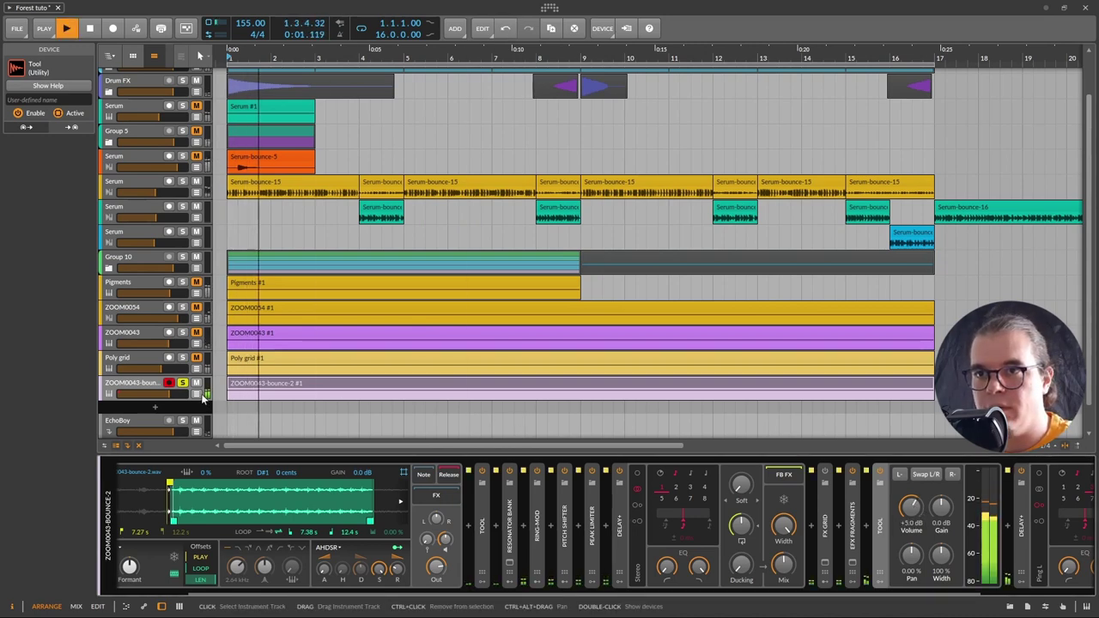
scroll(1068, 560, "down", 3)
key("space")
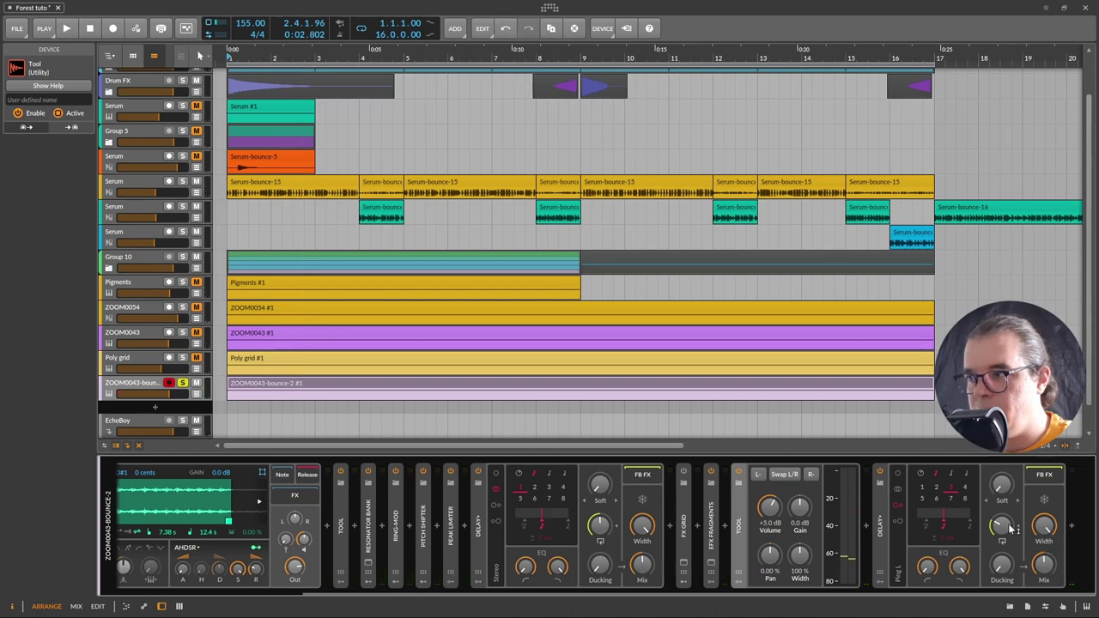
Insert an EQ+ device after the last Delay+ at the end of the chain
left_click(1072, 529)
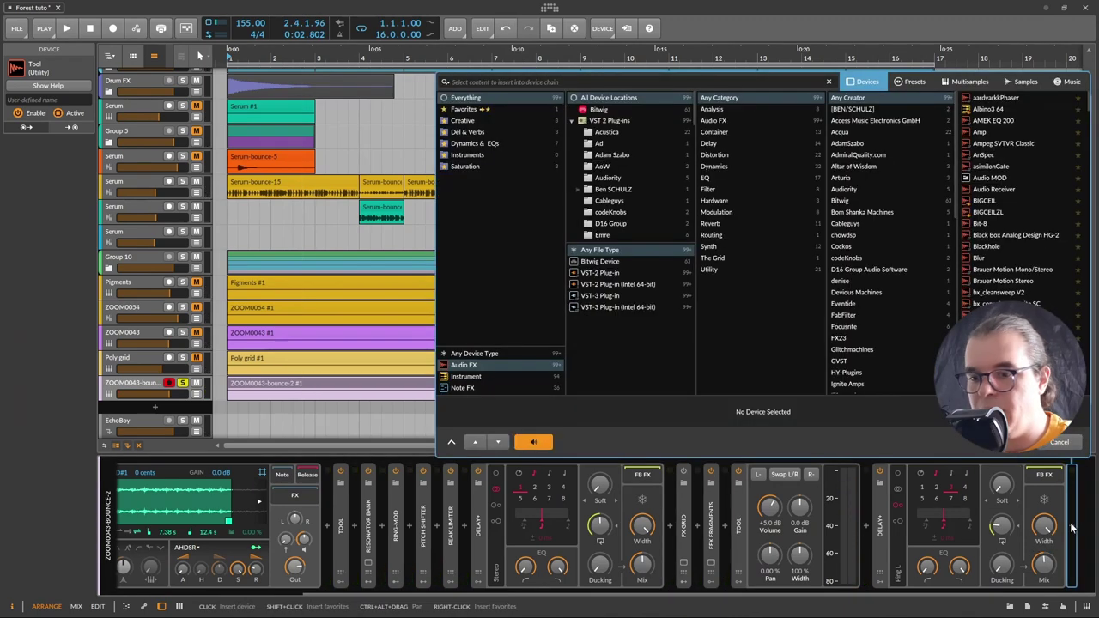
type("eq")
double_click(978, 99)
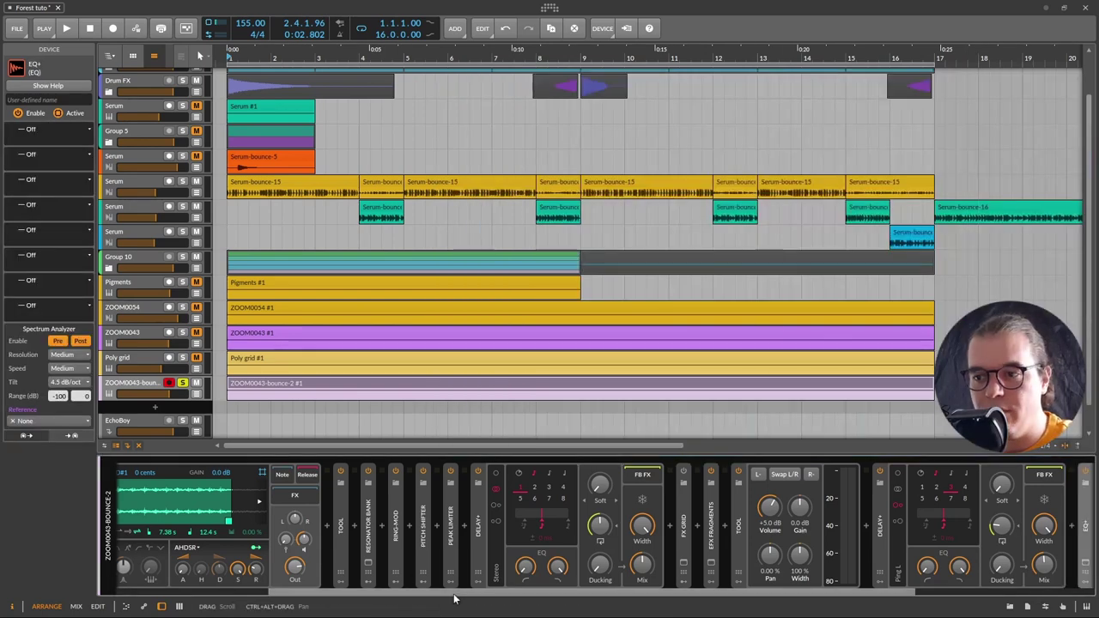
left_click_drag(454, 594, 634, 595)
Shape the EQ+ with a low-cut at 157 Hz, a -1.5 dB bell at 413 Hz and a high-cut at 11.1 kHz
key("space")
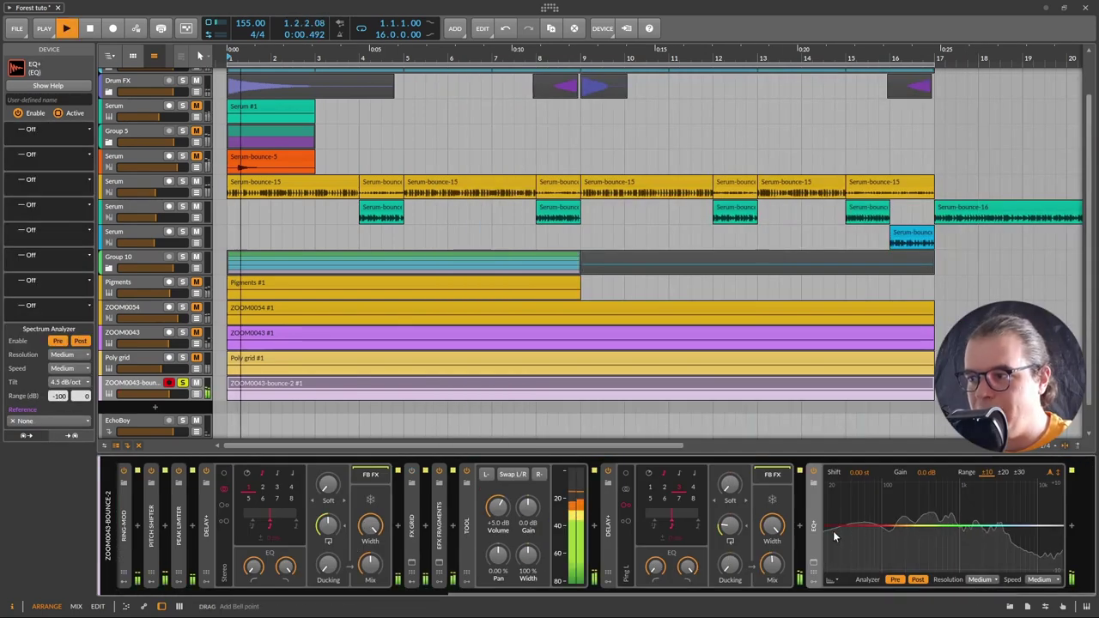
left_click(831, 524)
left_click_drag(831, 523, 931, 535)
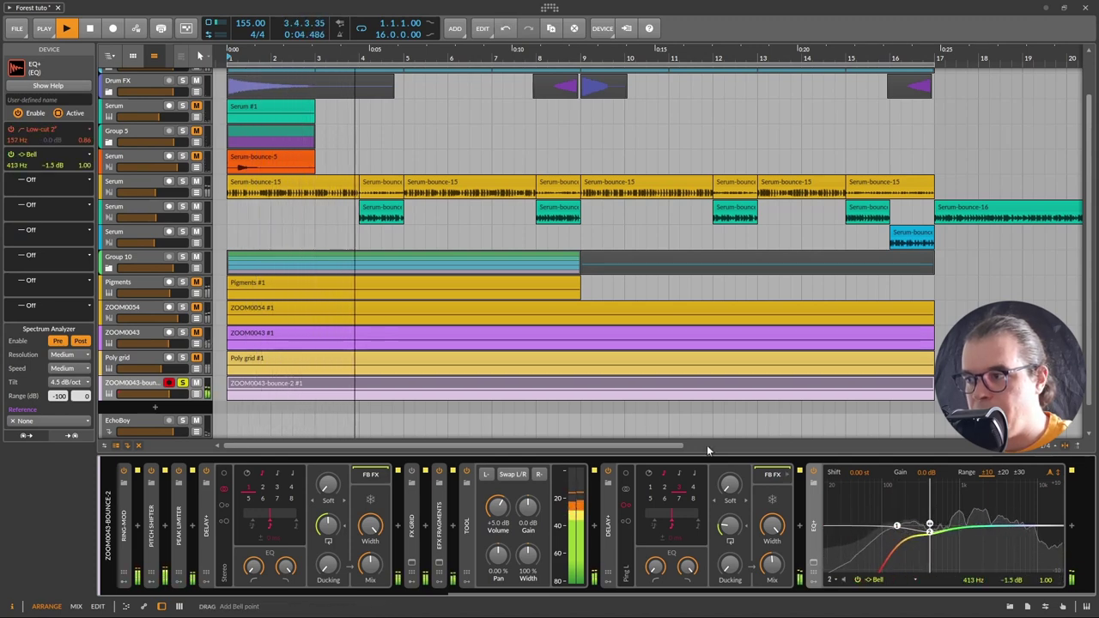
key("space")
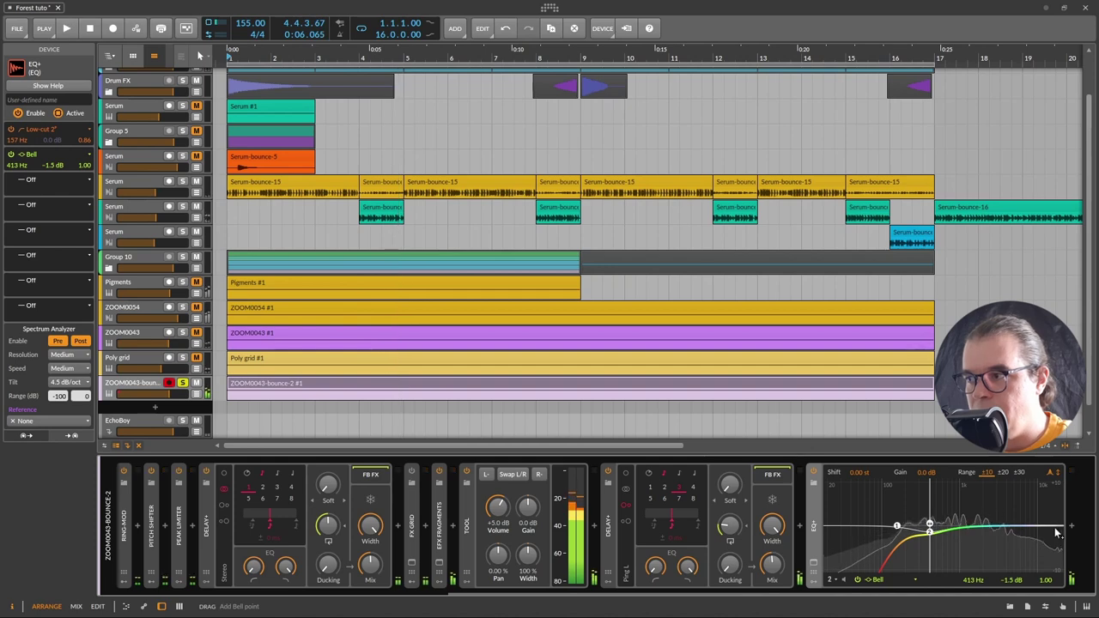
left_click(1057, 526)
left_click_drag(1057, 525, 1041, 522)
key("space")
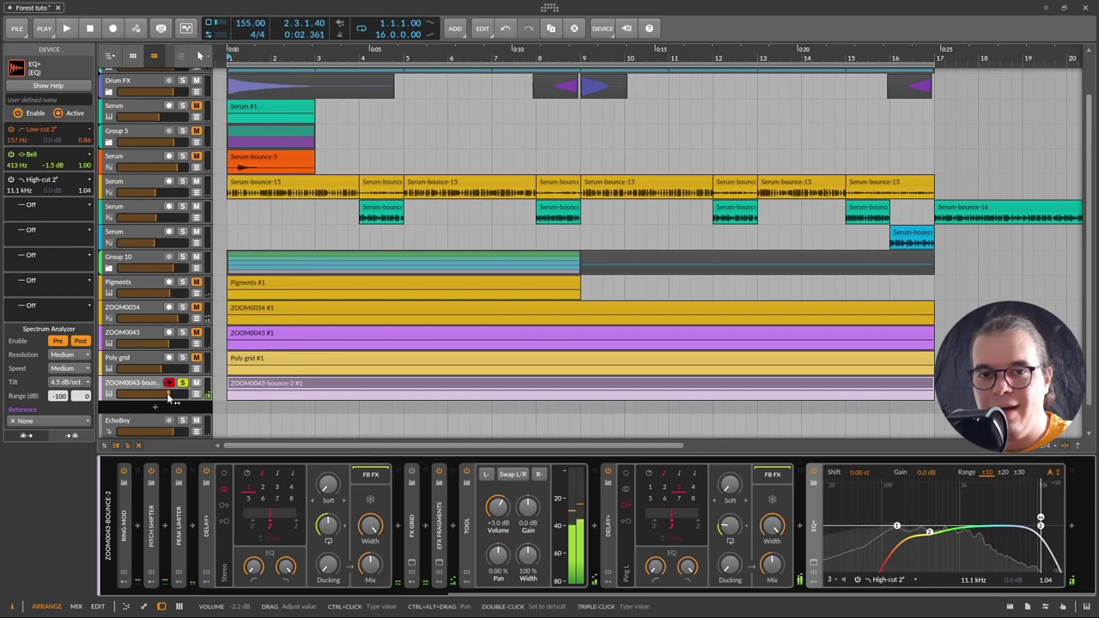
Unsolo the ZOOM0043-bounce-2 track and balance it in the full mix by slightly raising its volume and lowering the last Delay+'s mix
left_click(184, 385)
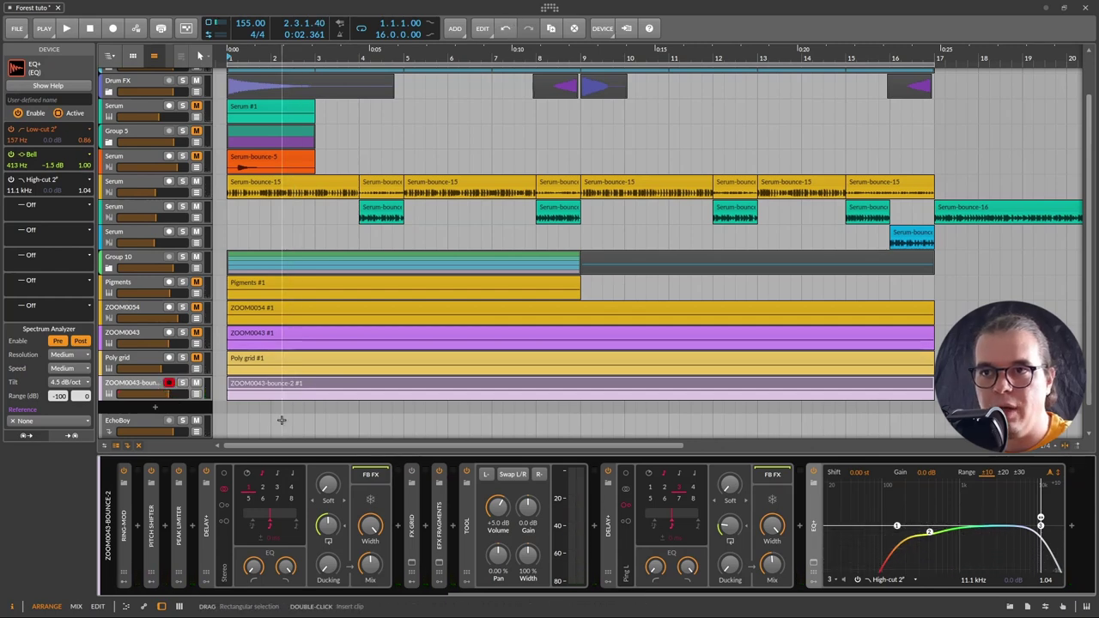
key("space")
left_click_drag(168, 394, 173, 395)
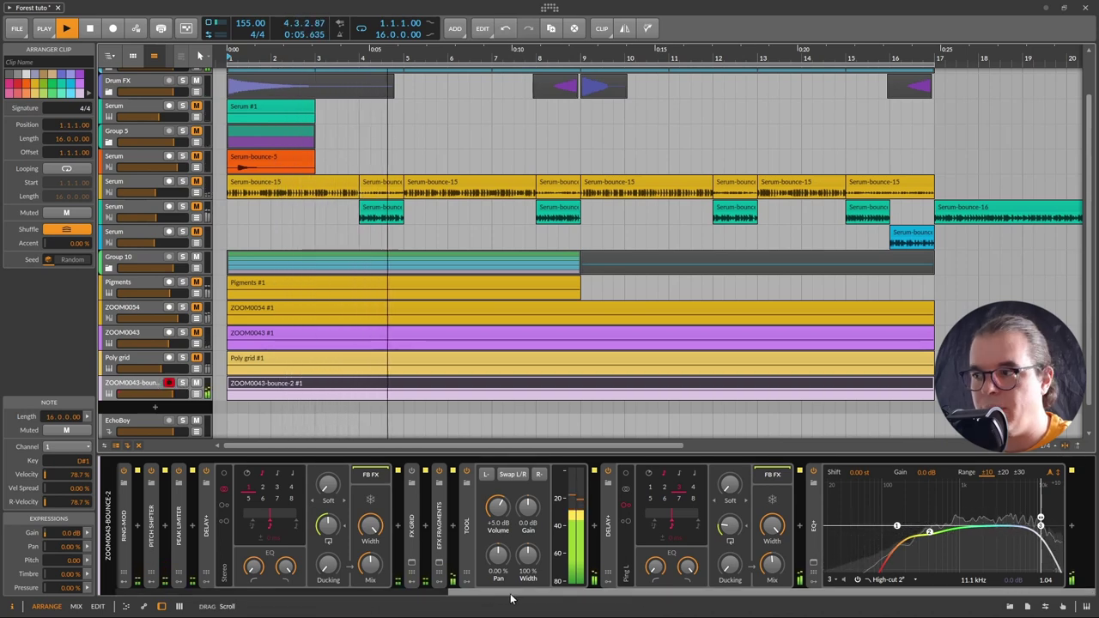
scroll(432, 282, "down", 1)
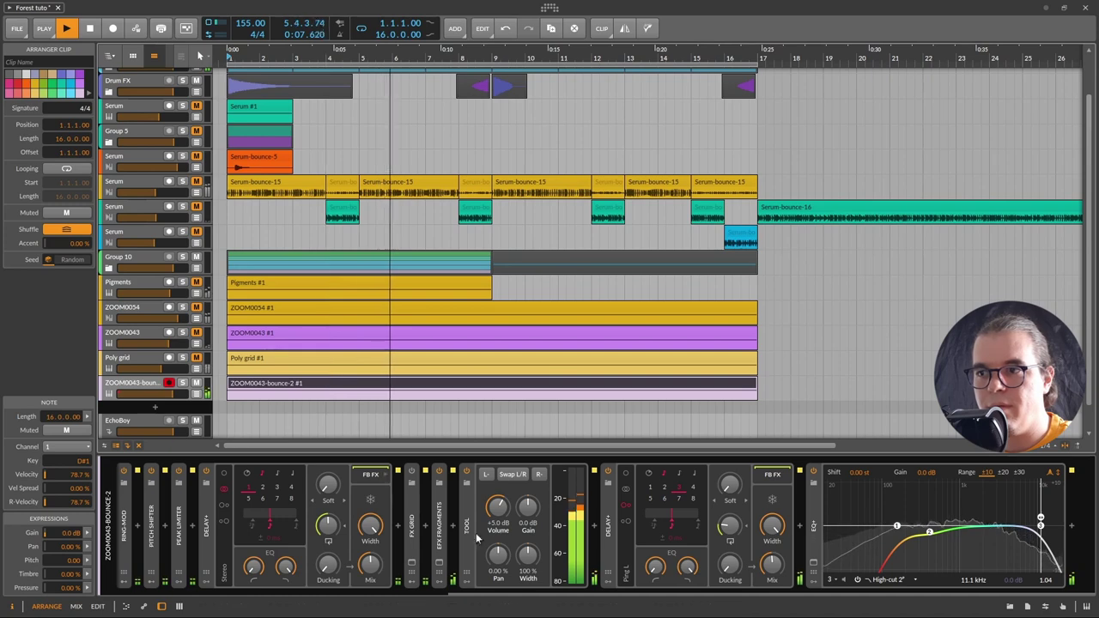
left_click_drag(772, 564, 774, 569)
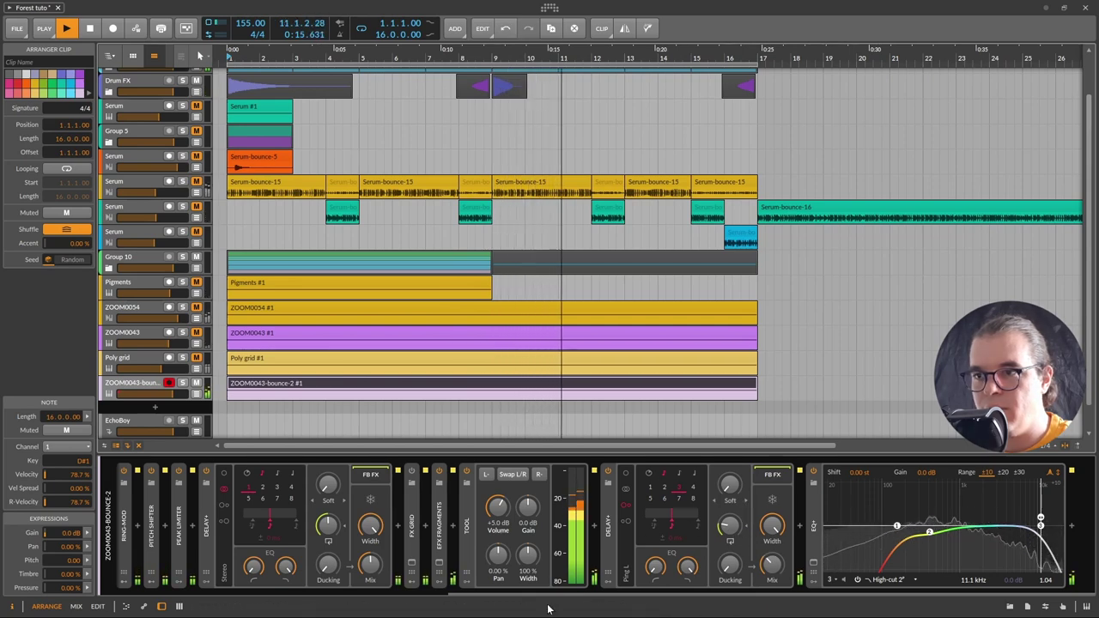
Lower the Peak Limiter's ceiling to -22.7 dB during playback, then collapse the device
left_click_drag(501, 594, 310, 588)
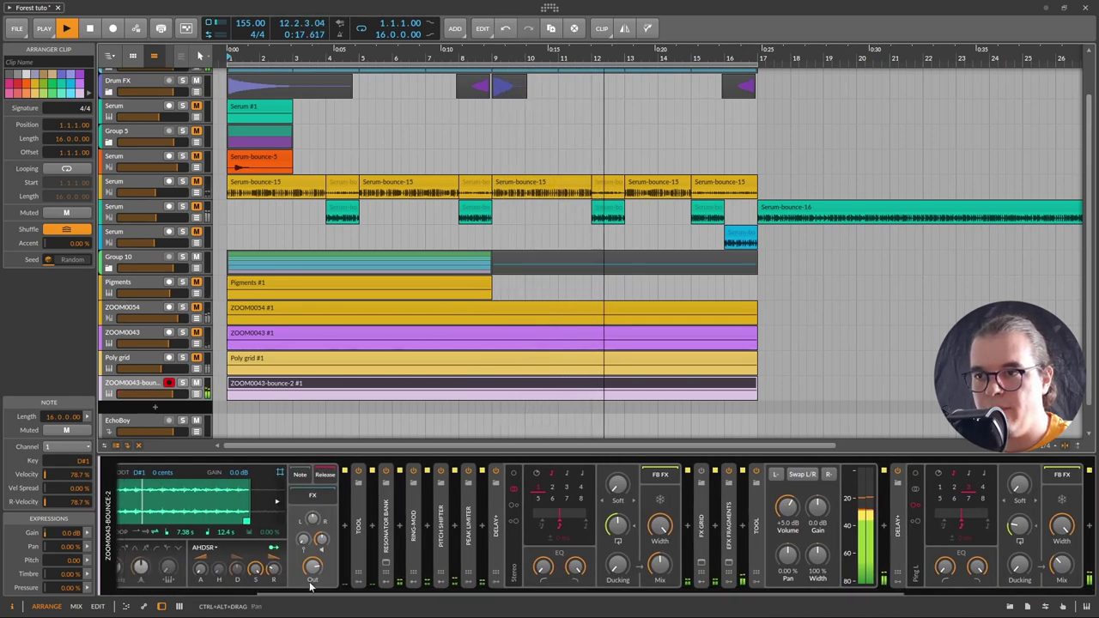
double_click(468, 532)
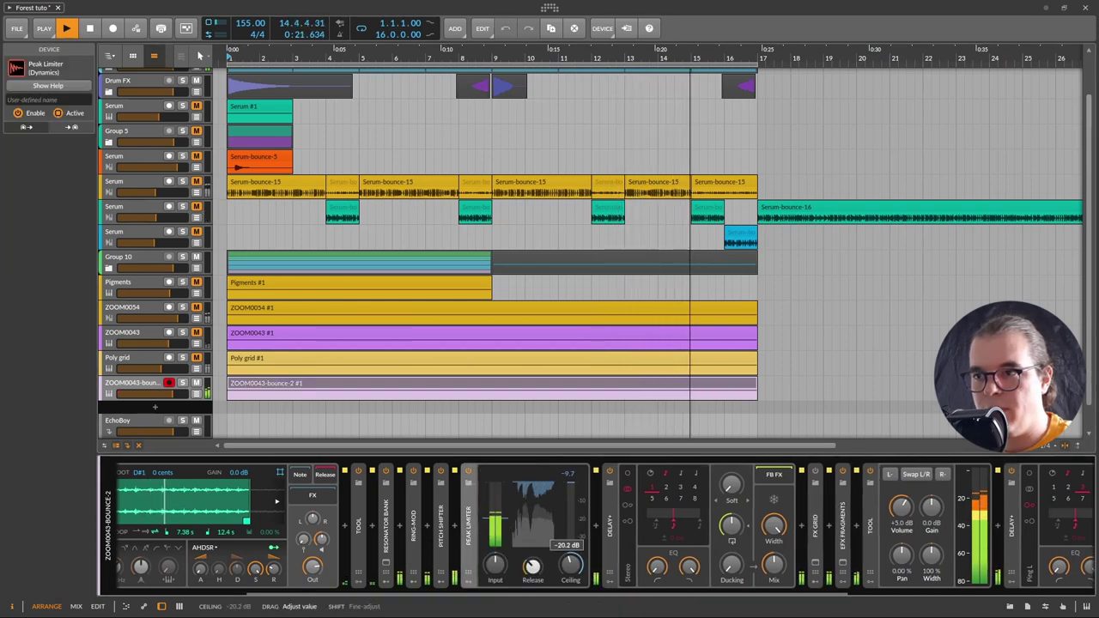
left_click_drag(570, 564, 570, 576)
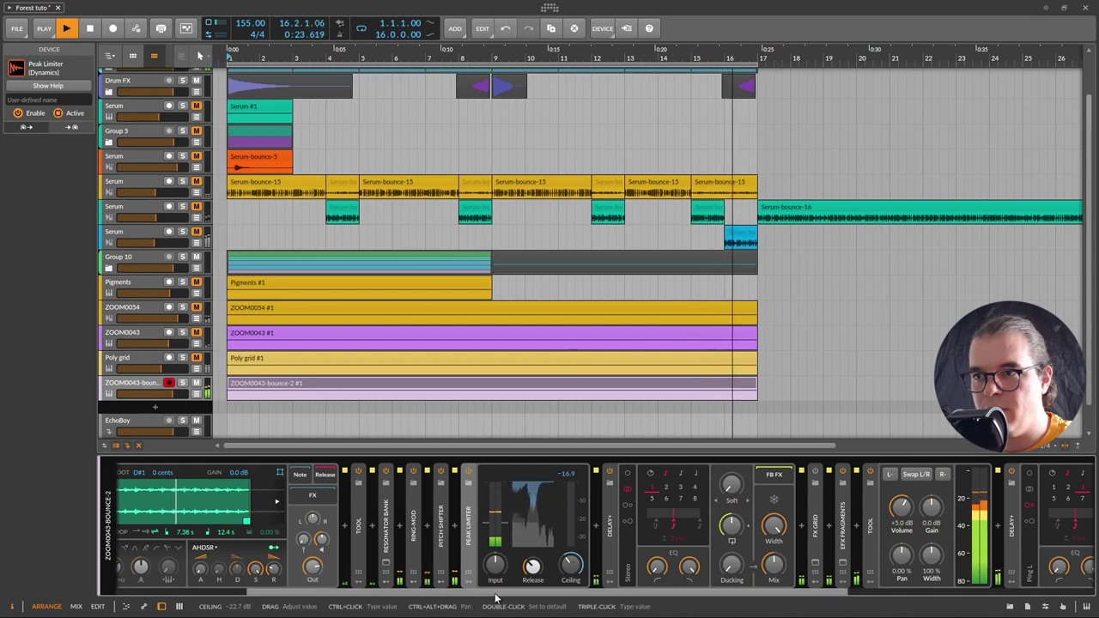
double_click(468, 552)
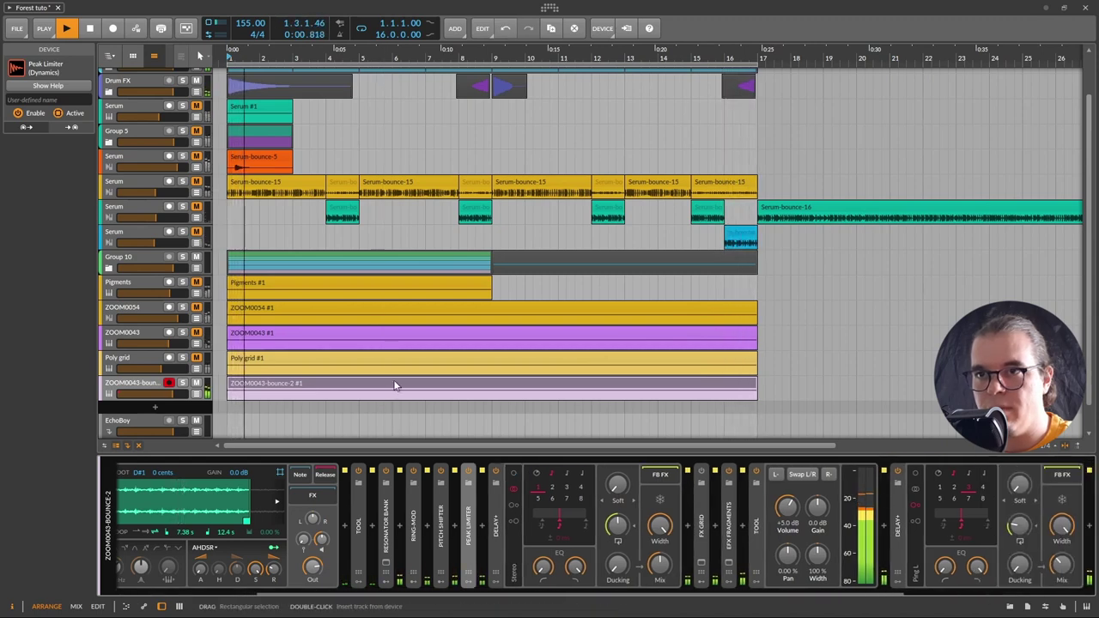
left_click_drag(541, 595, 794, 606)
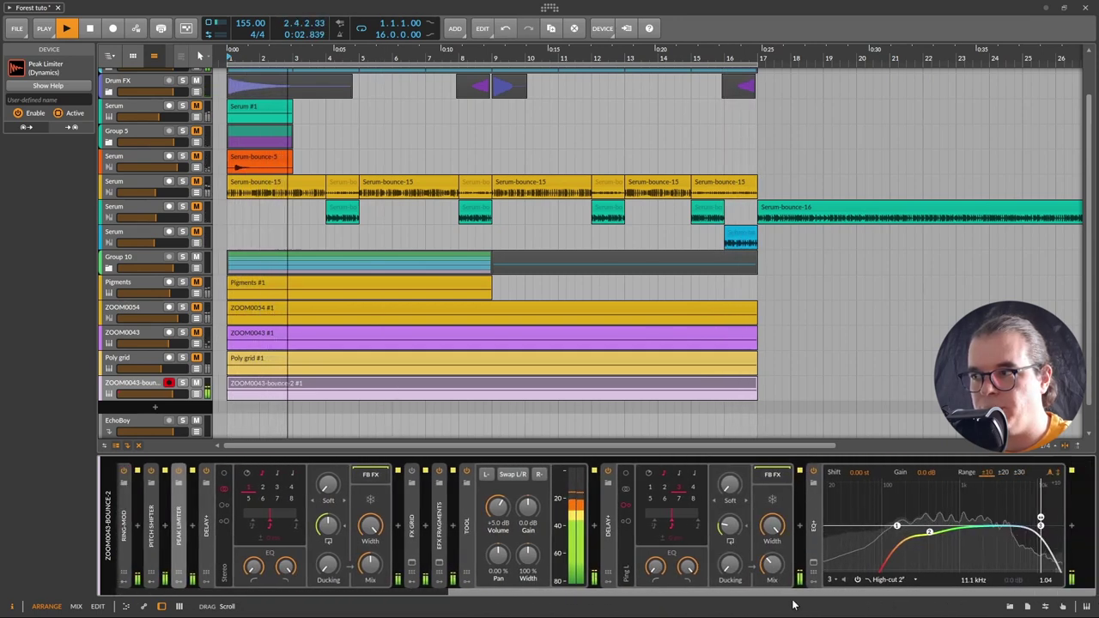
key("space")
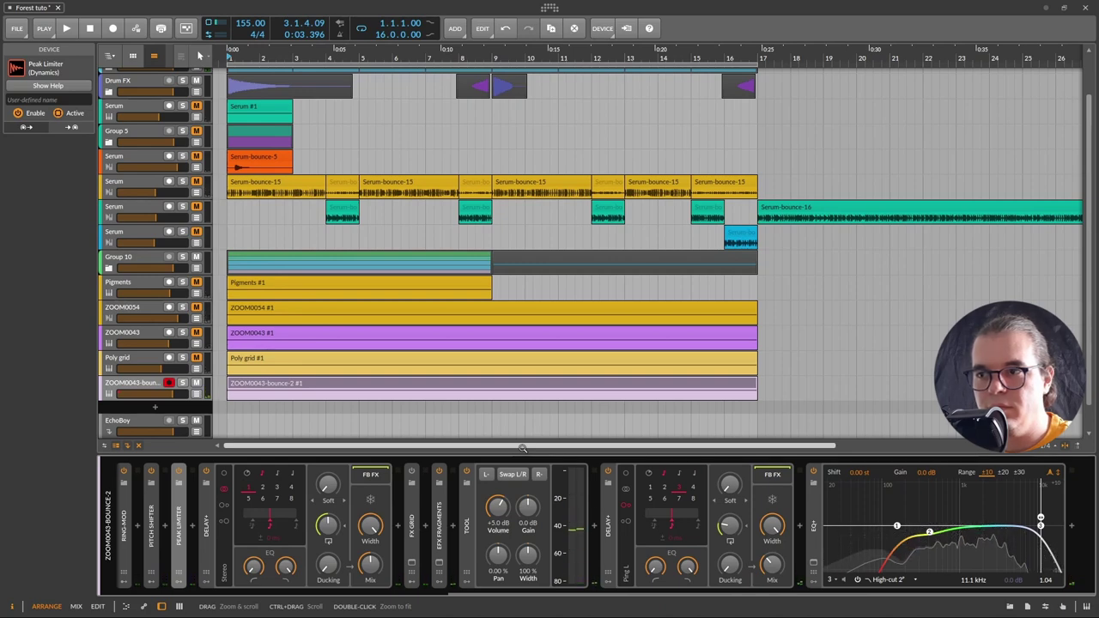